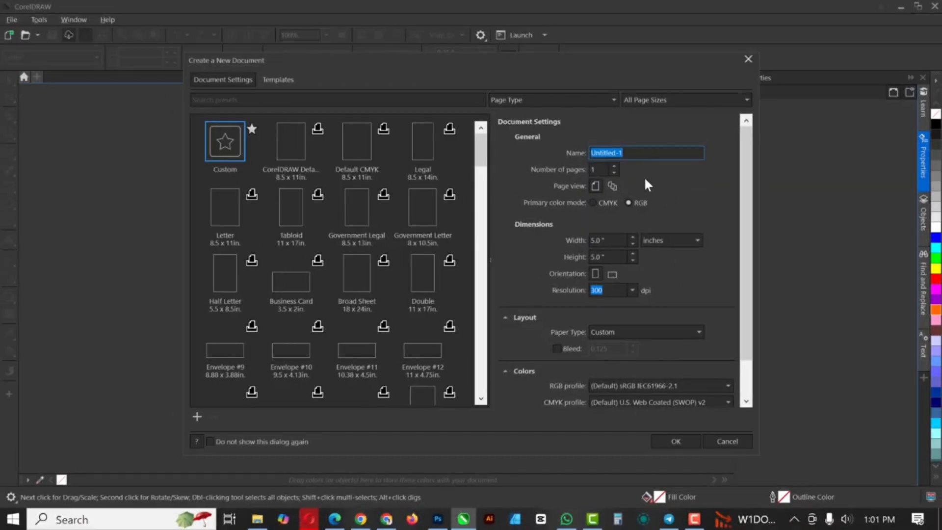
- Create a new document named Spa Flyer, 4 inches wide by 5 inches high at 300 dpi
{"action": "left_click", "coordinate": [617, 240]}
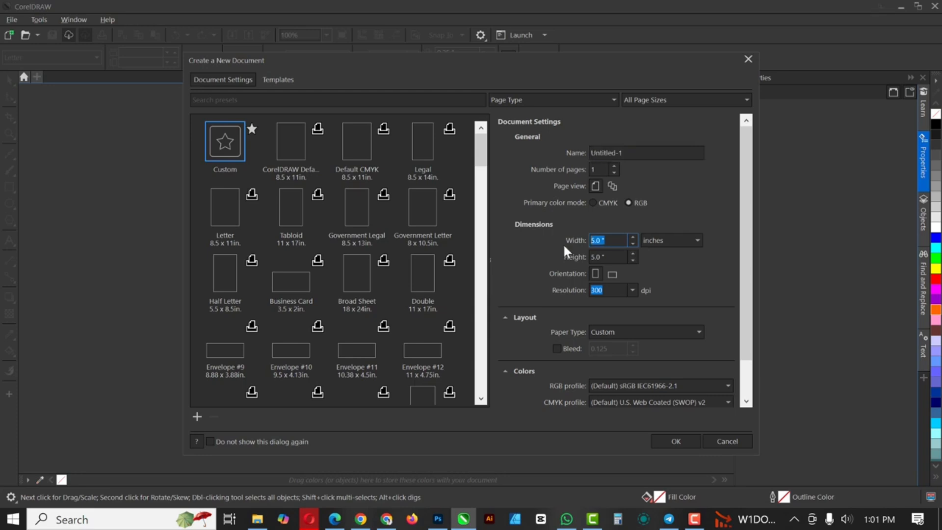
{"action": "type", "text": "4"}
{"action": "left_click", "coordinate": [591, 153]}
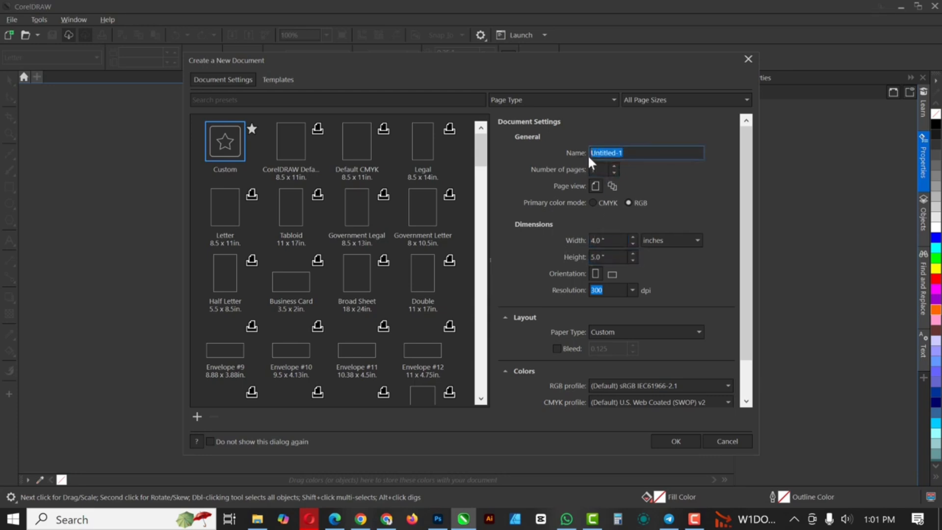
{"action": "type", "text": "F"}
{"action": "type", "text": "Spa"}
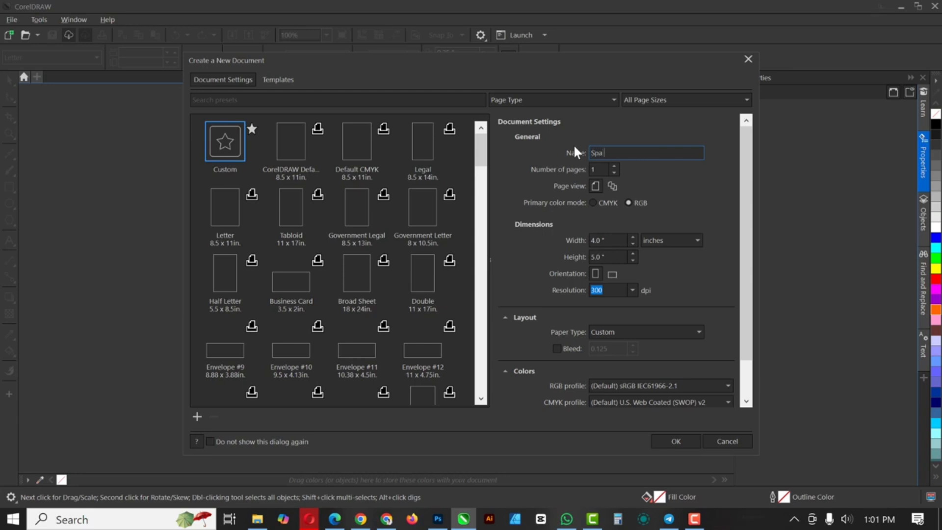
{"action": "type", "text": " Flyer"}
{"action": "left_click", "coordinate": [607, 290]}
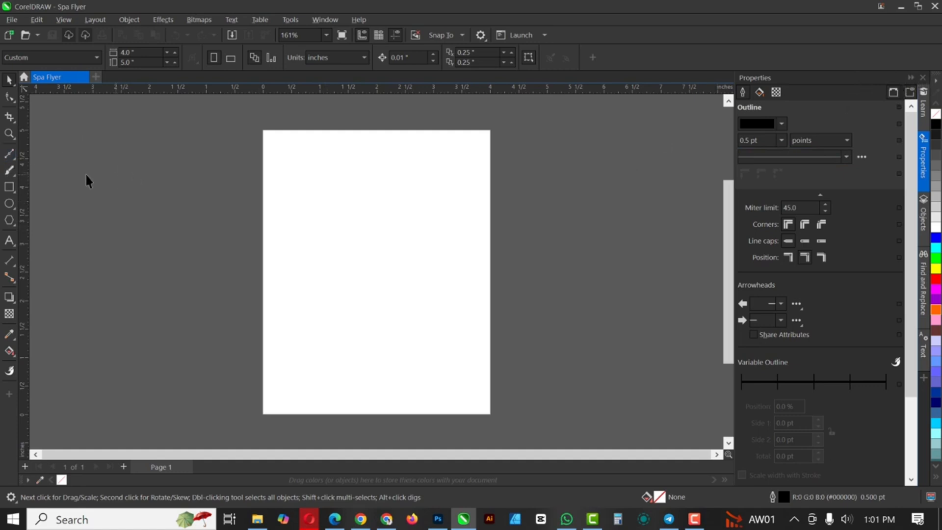
- Add a rectangle covering the whole page and set its outline to None
{"action": "double_click", "coordinate": [9, 188]}
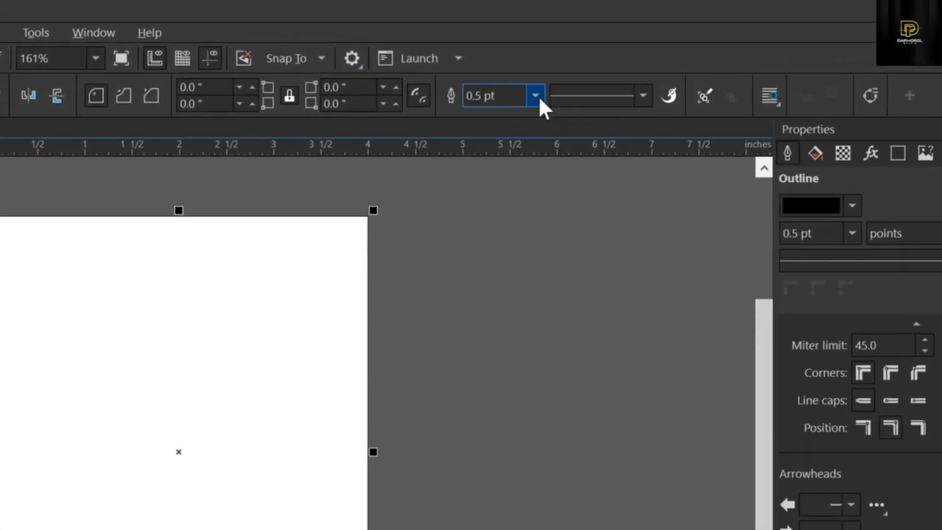
{"action": "left_click", "coordinate": [537, 95]}
{"action": "left_click", "coordinate": [483, 116]}
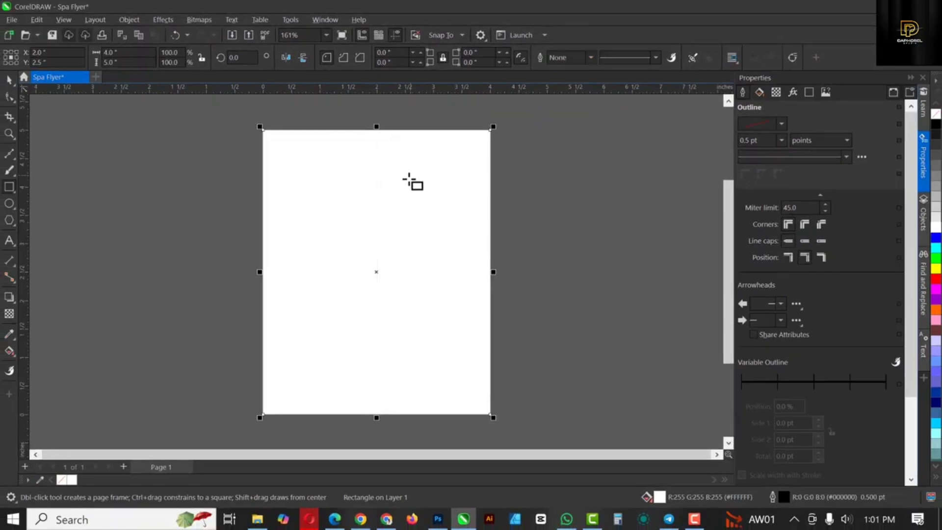
{"action": "key", "text": "space"}
{"action": "left_click_drag", "start_coordinate": [381, 179], "coordinate": [533, 197]}
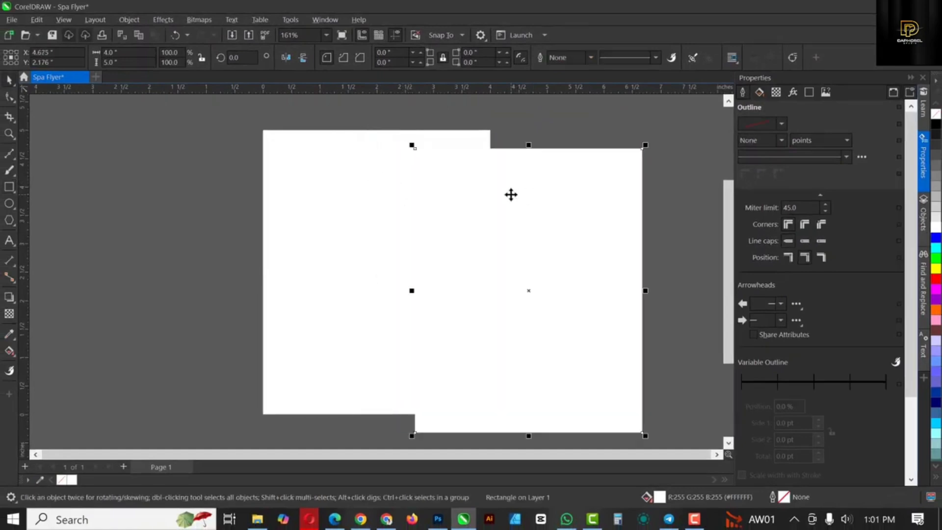
{"action": "key", "text": "ctrl+z"}
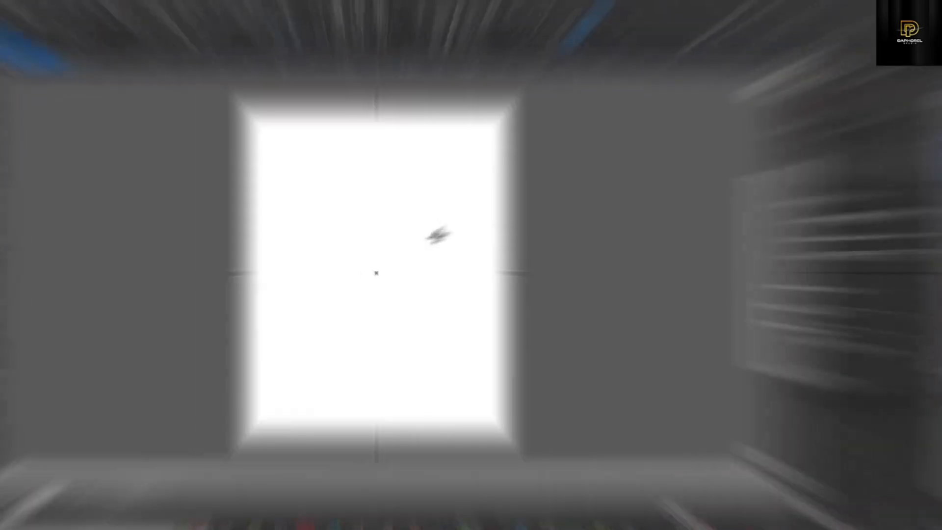
{"action": "left_click", "coordinate": [430, 240]}
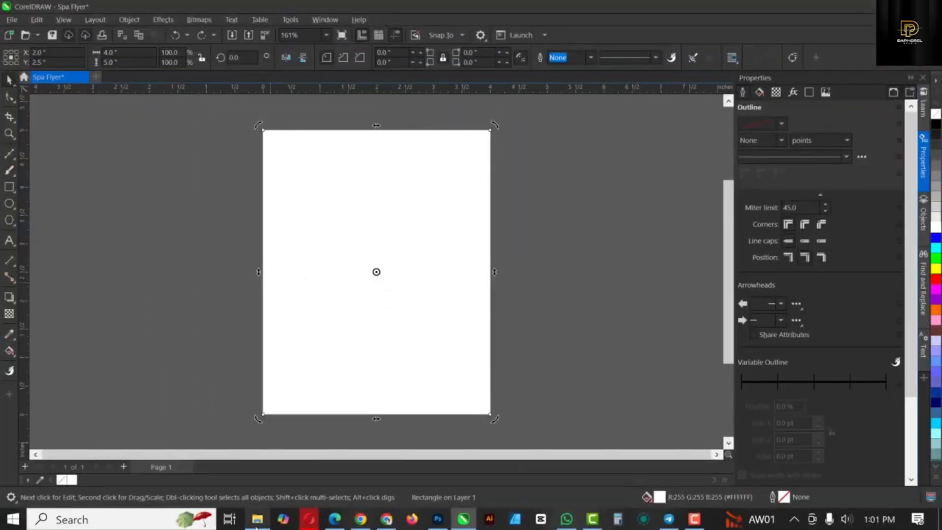
- Import the luxurious skincare interior image from the MIDAS GLAM folder and scale it to about 4.66 inches square over the page
{"action": "left_click", "coordinate": [256, 527]}
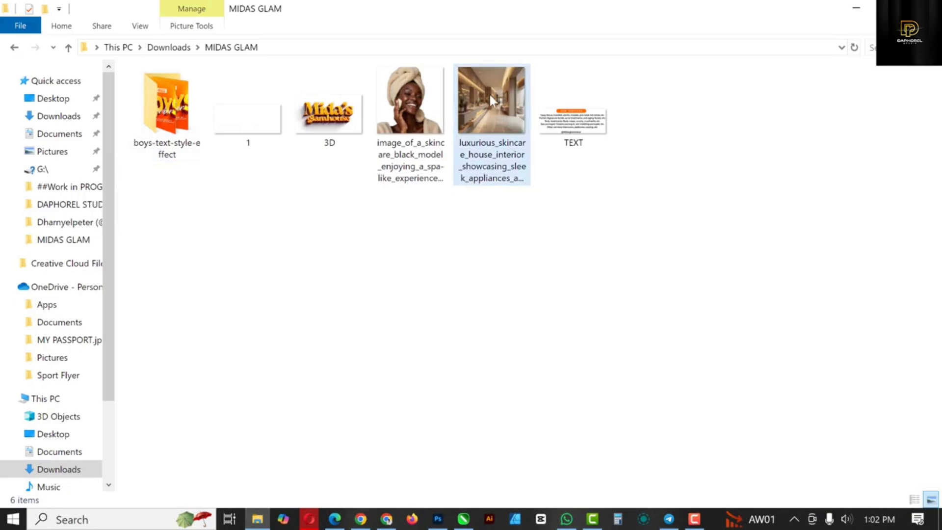
{"action": "left_click_drag", "start_coordinate": [493, 101], "coordinate": [465, 248]}
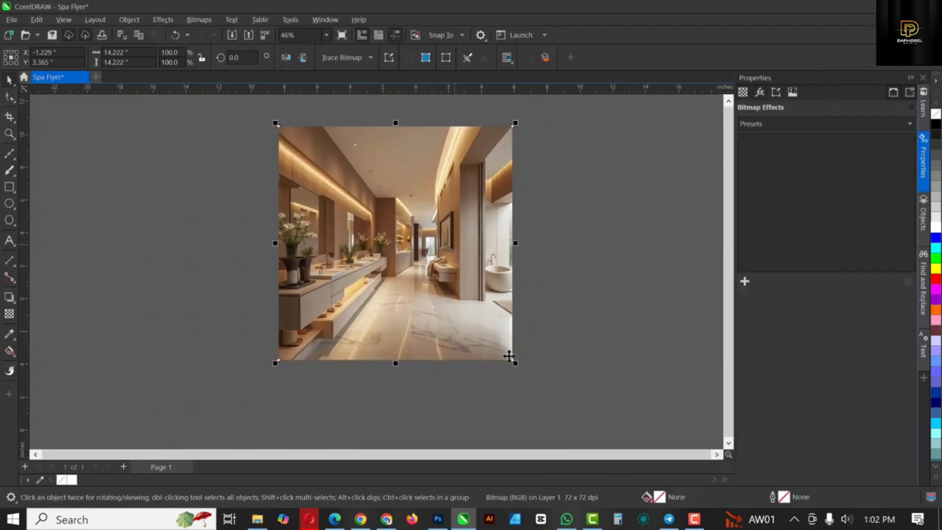
{"action": "left_click_drag", "start_coordinate": [516, 363], "coordinate": [443, 271]}
{"action": "scroll", "coordinate": [402, 251], "scroll_direction": "up", "scroll_amount": 1}
{"action": "left_click_drag", "start_coordinate": [462, 282], "coordinate": [539, 332]}
{"action": "left_click_drag", "start_coordinate": [475, 275], "coordinate": [457, 242]}
{"action": "scroll", "coordinate": [480, 250], "scroll_direction": "up", "scroll_amount": 2}
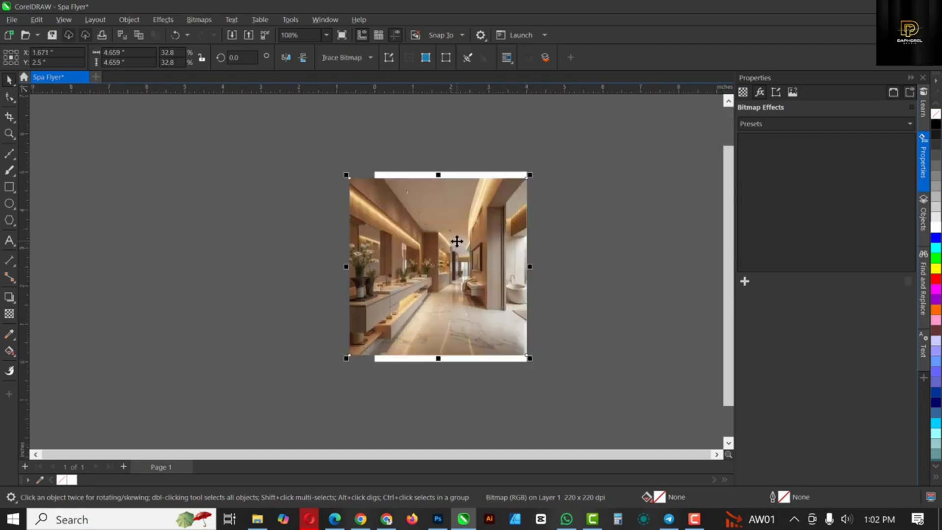
- Fade out the image's upper edge with a vertical fountain transparency and convert it to a 300 dpi RGB bitmap with transparent background
{"action": "scroll", "coordinate": [457, 242], "scroll_direction": "up", "scroll_amount": 2}
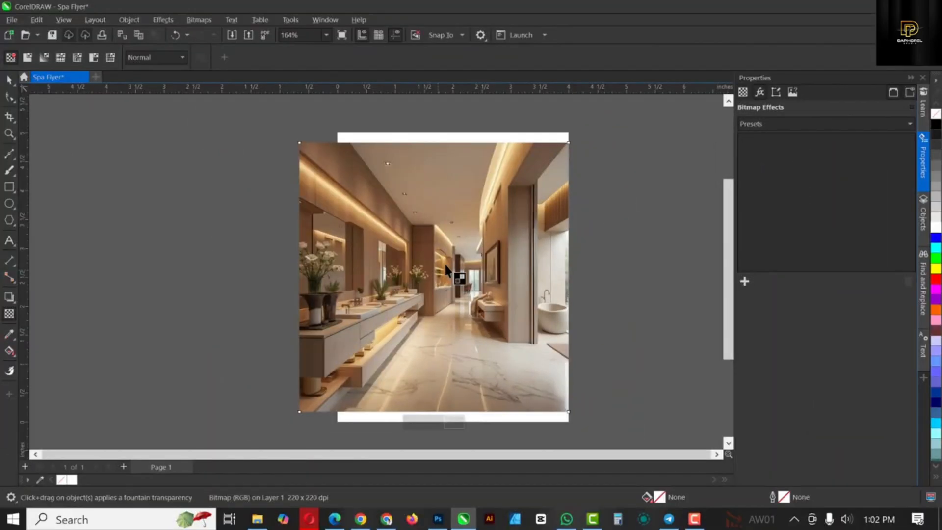
{"action": "left_click_drag", "start_coordinate": [458, 229], "coordinate": [458, 161]}
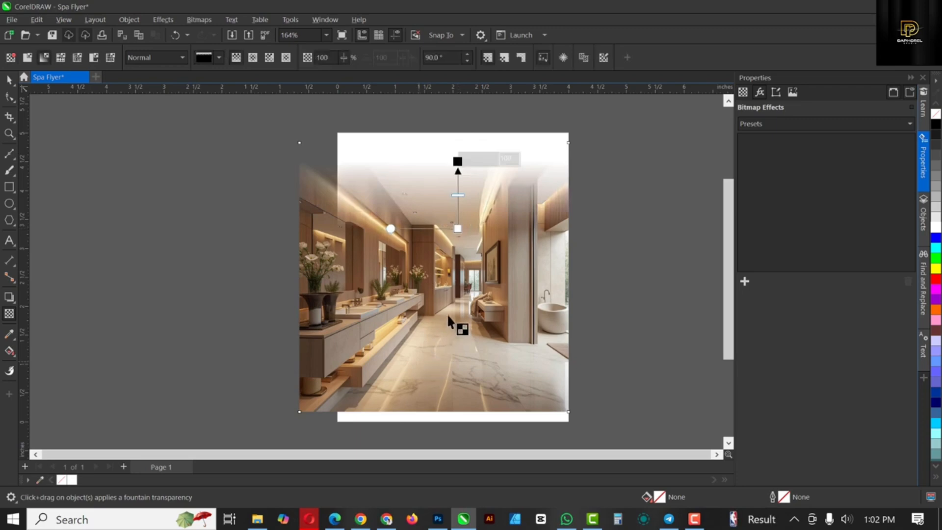
{"action": "key", "text": "space"}
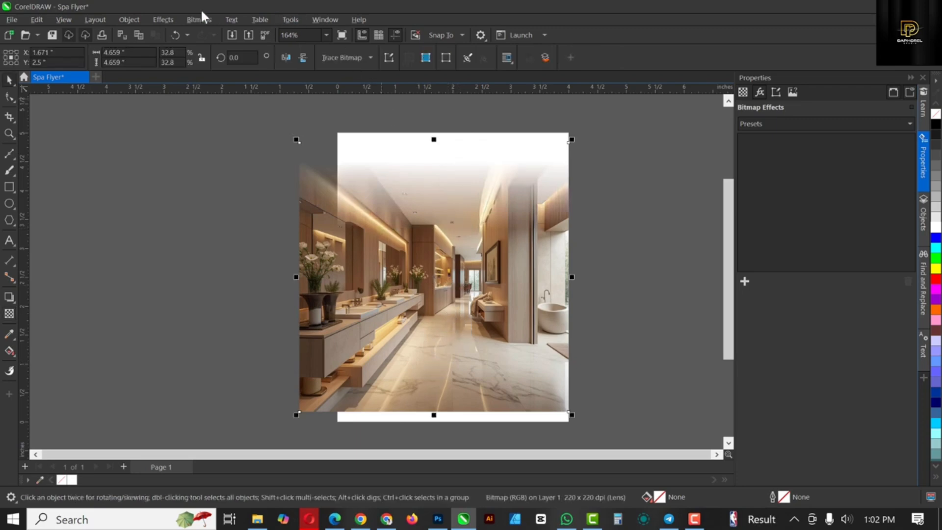
{"action": "left_click", "coordinate": [201, 20]}
{"action": "left_click", "coordinate": [210, 28]}
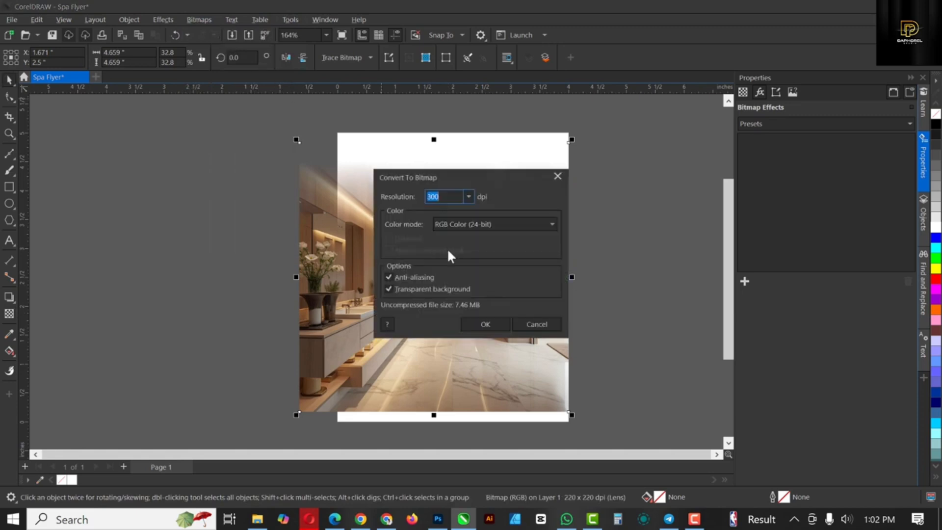
{"action": "left_click", "coordinate": [493, 322]}
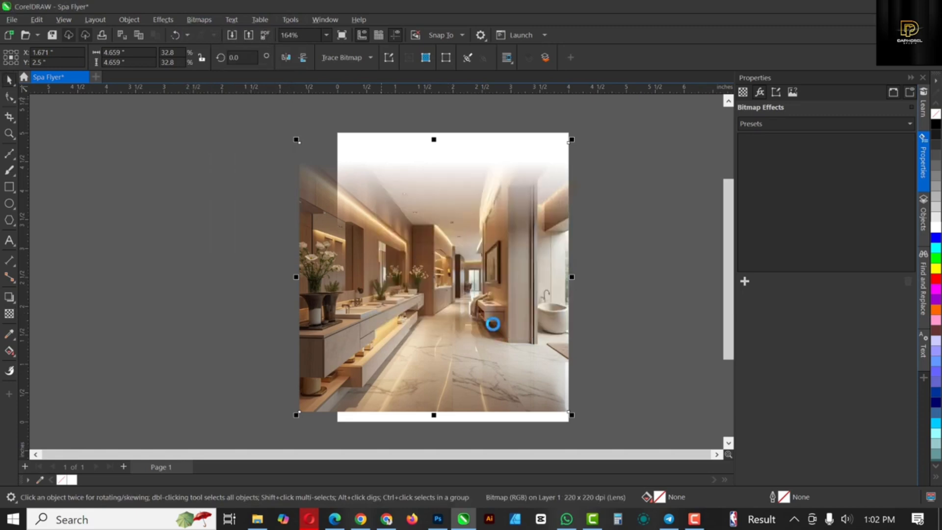
- Fade out the image's lower part with a downward fountain transparency and convert it to a 300 dpi RGB bitmap again
{"action": "left_click", "coordinate": [9, 315]}
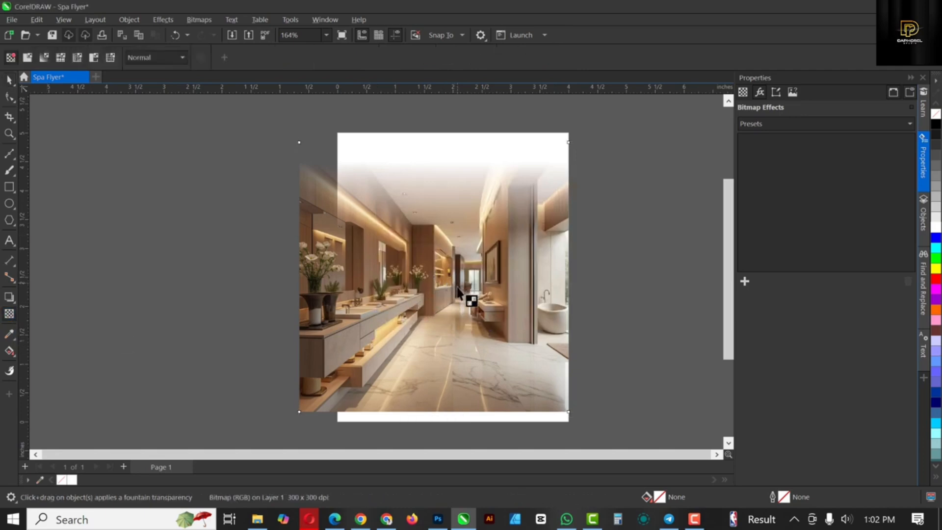
{"action": "left_click_drag", "start_coordinate": [457, 289], "coordinate": [457, 348]}
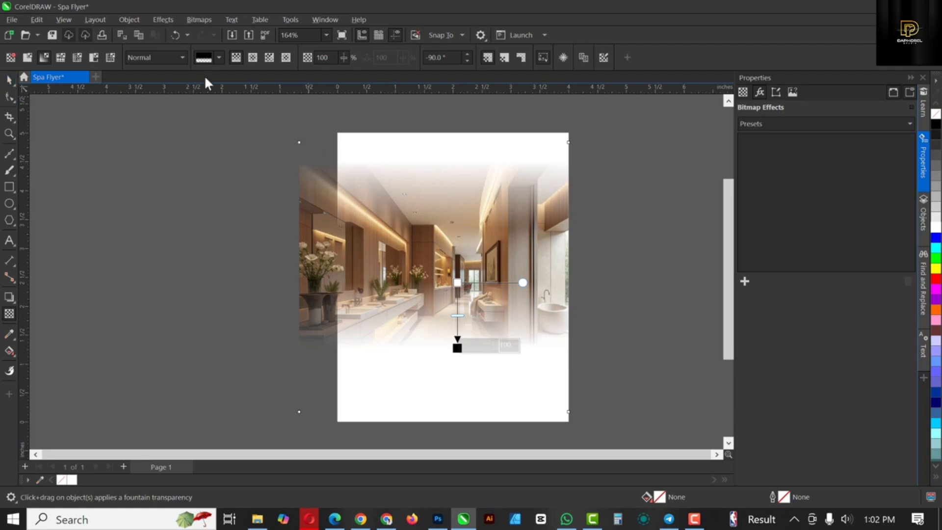
{"action": "left_click", "coordinate": [200, 19]}
{"action": "left_click", "coordinate": [206, 30]}
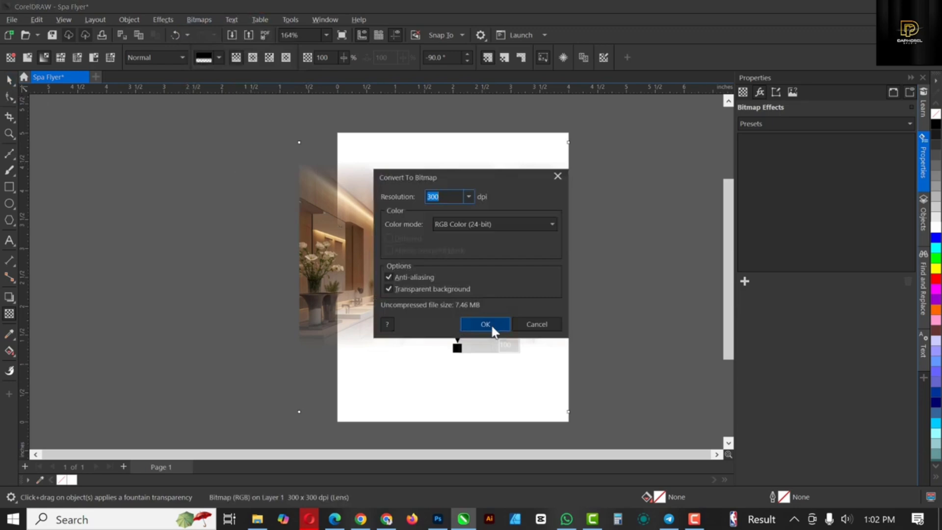
{"action": "left_click", "coordinate": [505, 320]}
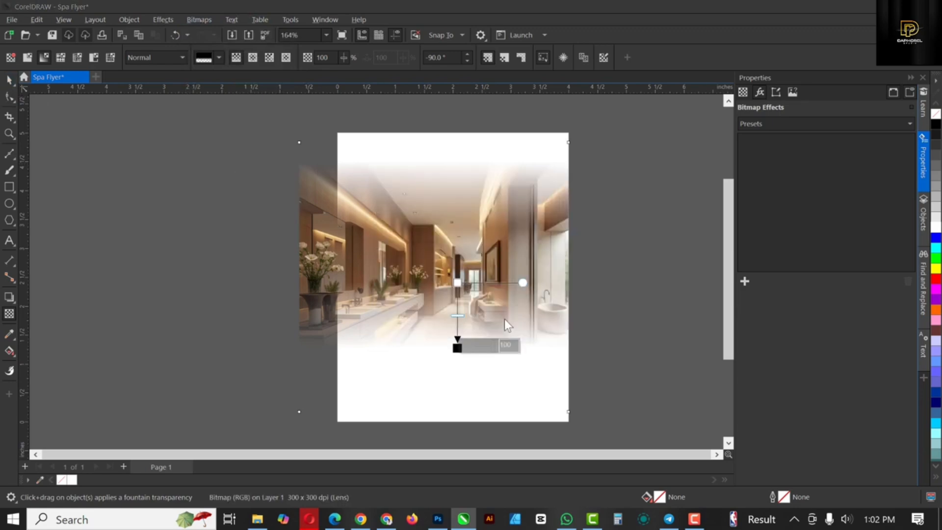
- Move the faded interior image off the page and PowerClip it inside the page-sized rectangle
{"action": "left_click", "coordinate": [473, 180]}
{"action": "key", "text": "space"}
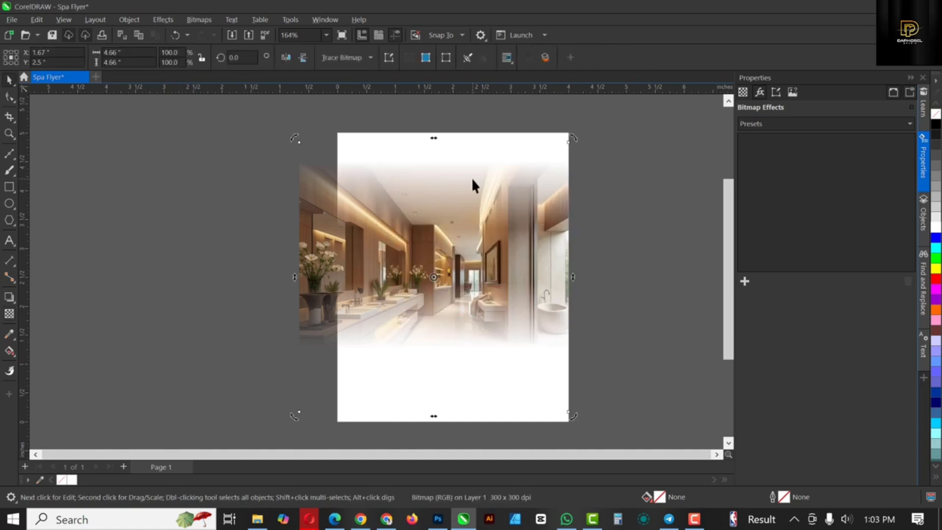
{"action": "left_click", "coordinate": [478, 218]}
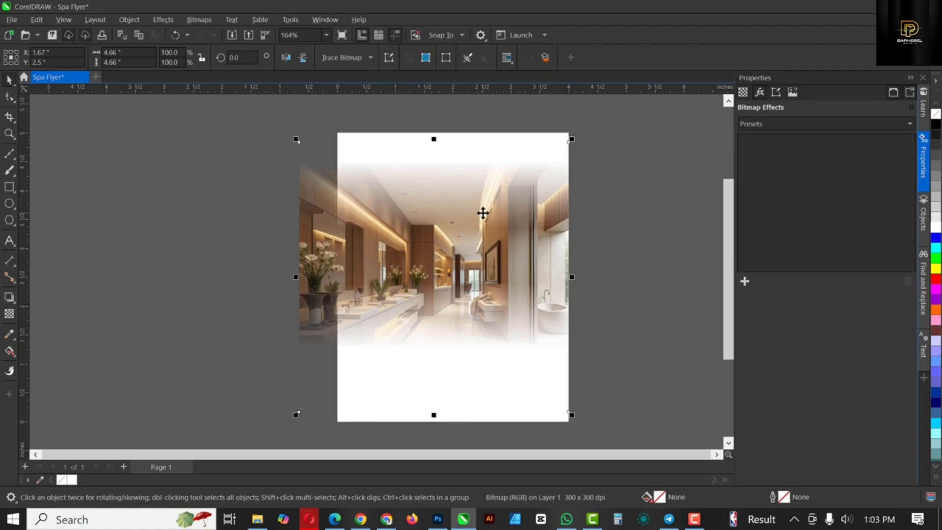
{"action": "left_click", "coordinate": [483, 213]}
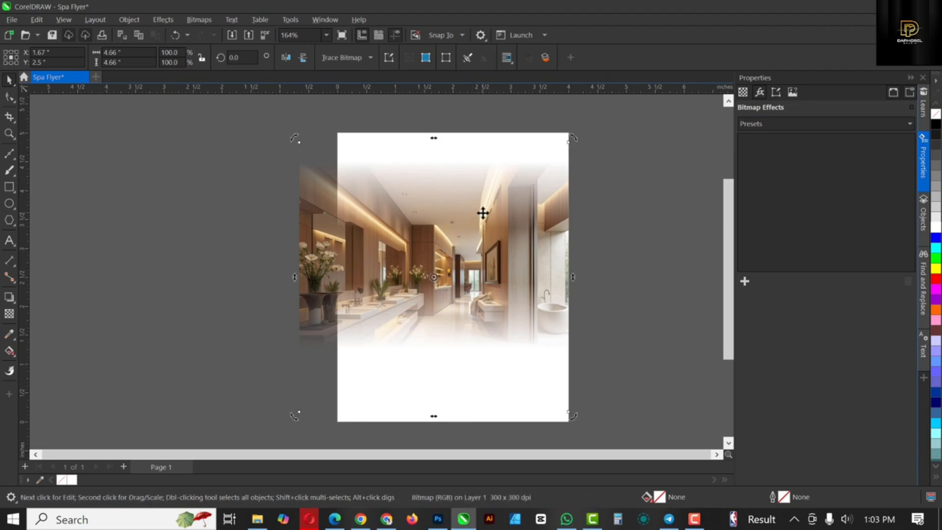
{"action": "scroll", "coordinate": [504, 218], "scroll_direction": "down", "scroll_amount": 1}
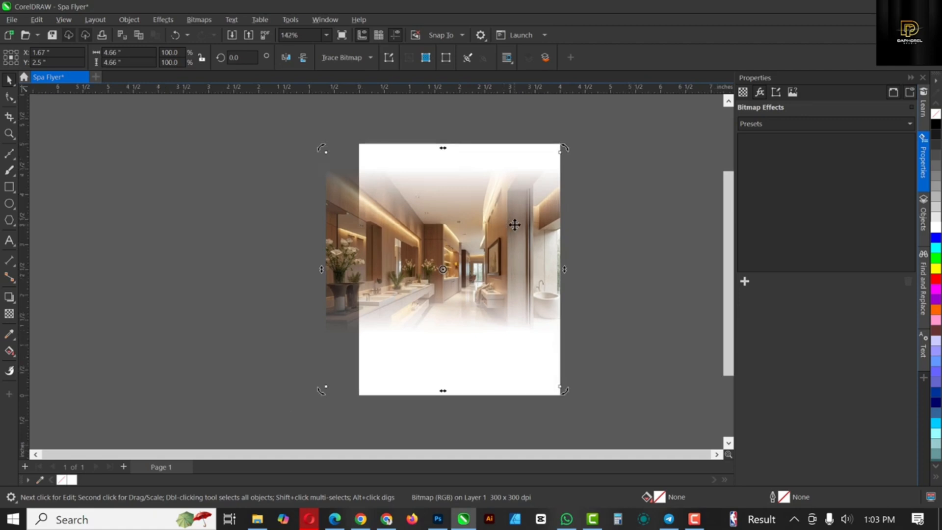
{"action": "left_click_drag", "start_coordinate": [515, 224], "coordinate": [484, 217]}
{"action": "left_click", "coordinate": [251, 252]}
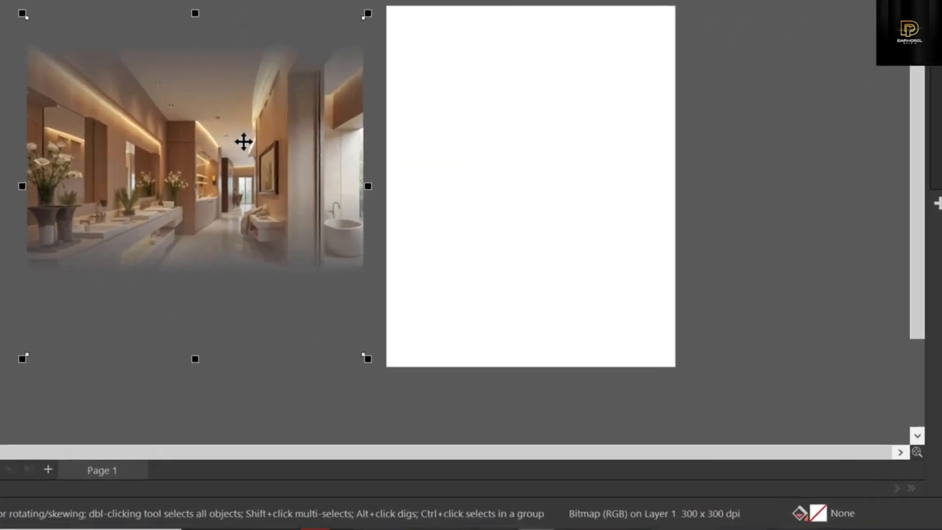
{"action": "right_click", "coordinate": [243, 142]}
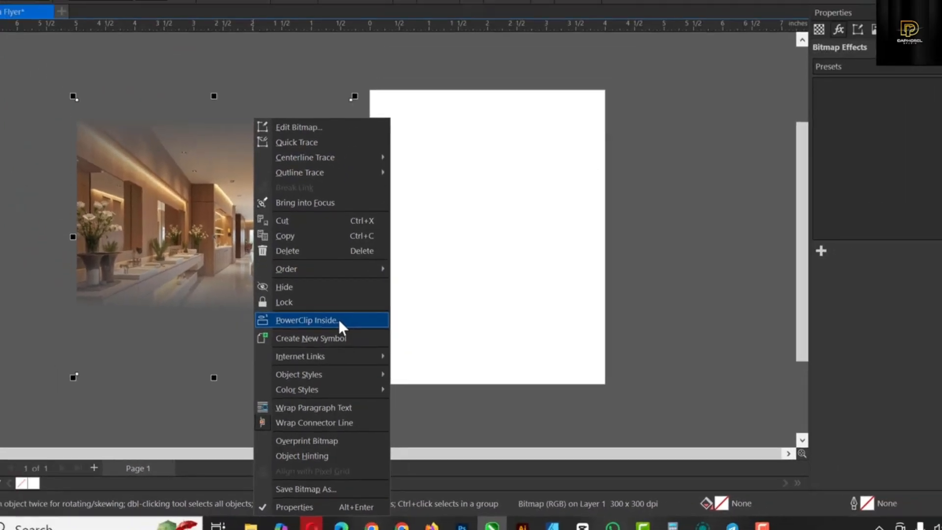
{"action": "left_click", "coordinate": [338, 319]}
{"action": "left_click", "coordinate": [478, 188]}
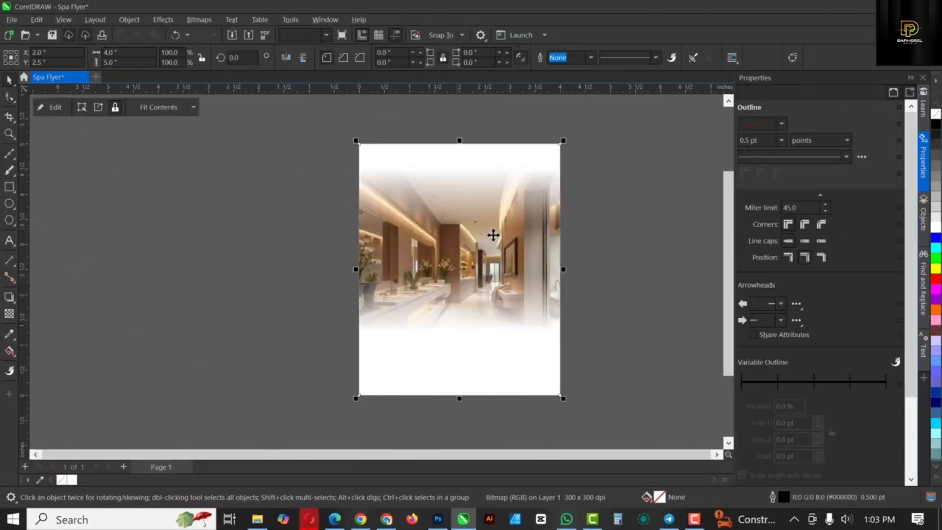
- Edit the PowerClip contents, raise the interior image slightly, enlarge it to about 5.04 inches square and shift it slightly left
{"action": "left_click", "coordinate": [43, 107]}
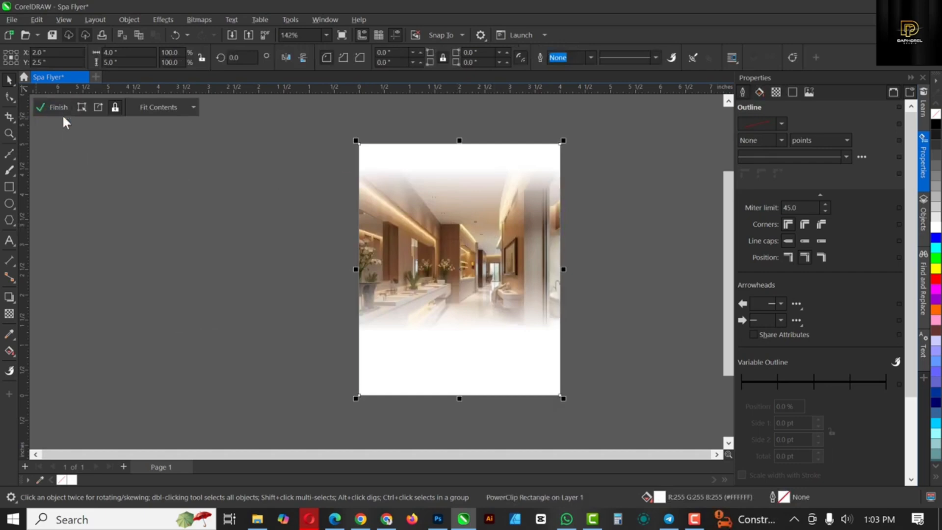
{"action": "mouse_move", "coordinate": [501, 256]}
{"action": "left_mouse_down"}
{"action": "mouse_move", "coordinate": [479, 258]}
{"action": "mouse_move", "coordinate": [493, 260]}
{"action": "left_mouse_up"}
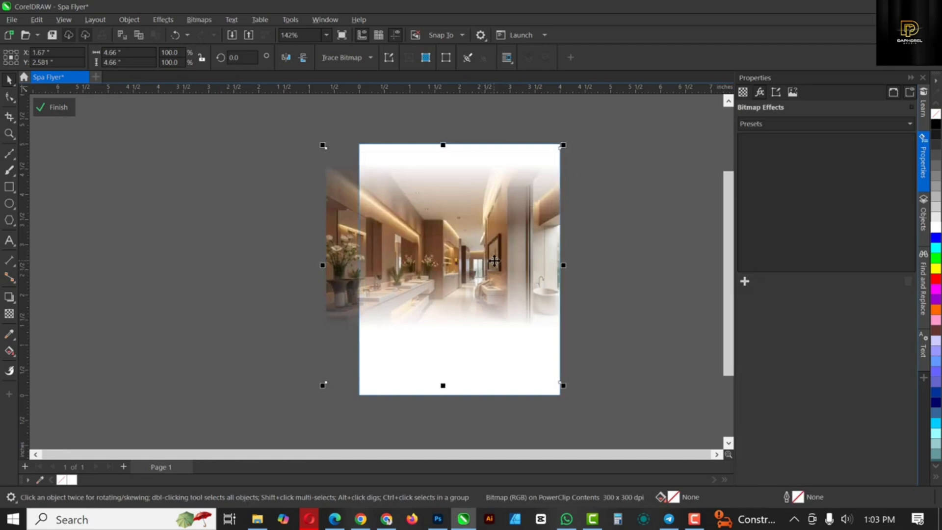
{"action": "left_click_drag", "start_coordinate": [567, 386], "coordinate": [572, 393]}
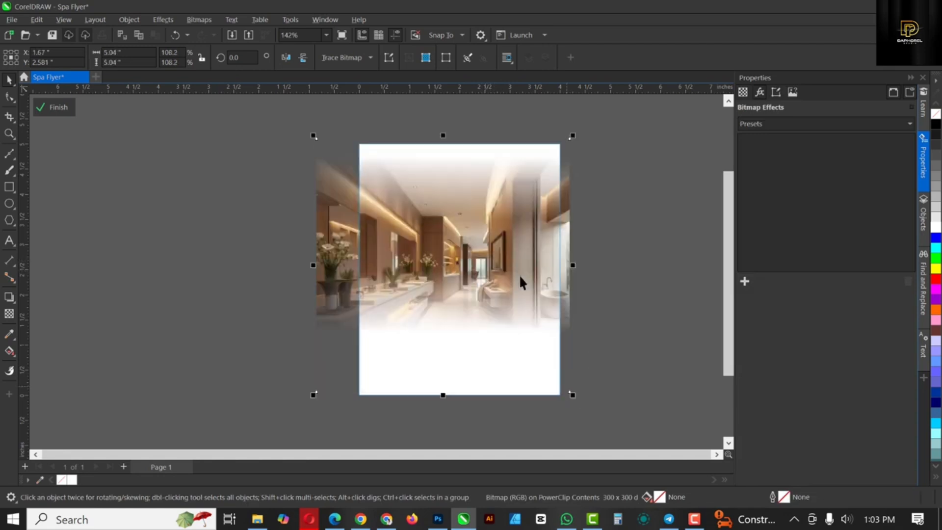
{"action": "left_click_drag", "start_coordinate": [488, 246], "coordinate": [481, 248]}
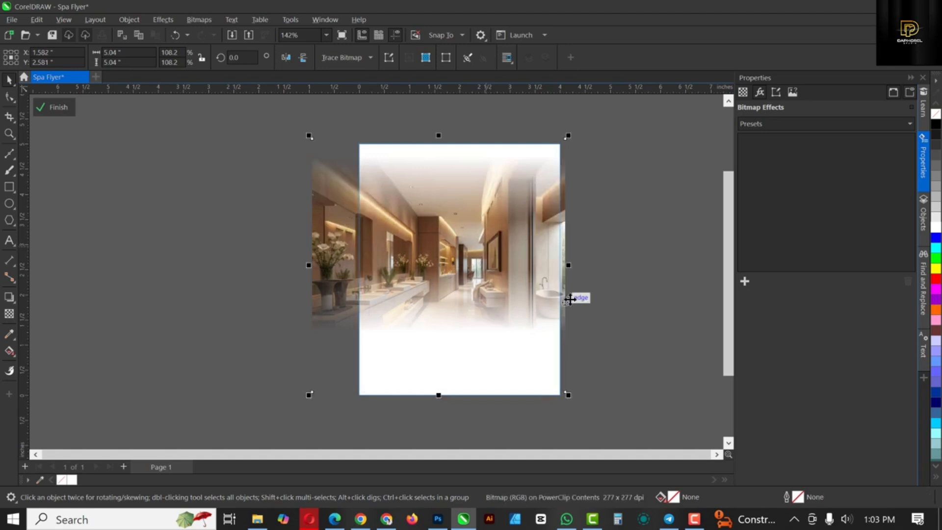
{"action": "left_click", "coordinate": [626, 243], "text": "ctrl"}
{"action": "left_click", "coordinate": [620, 245]}
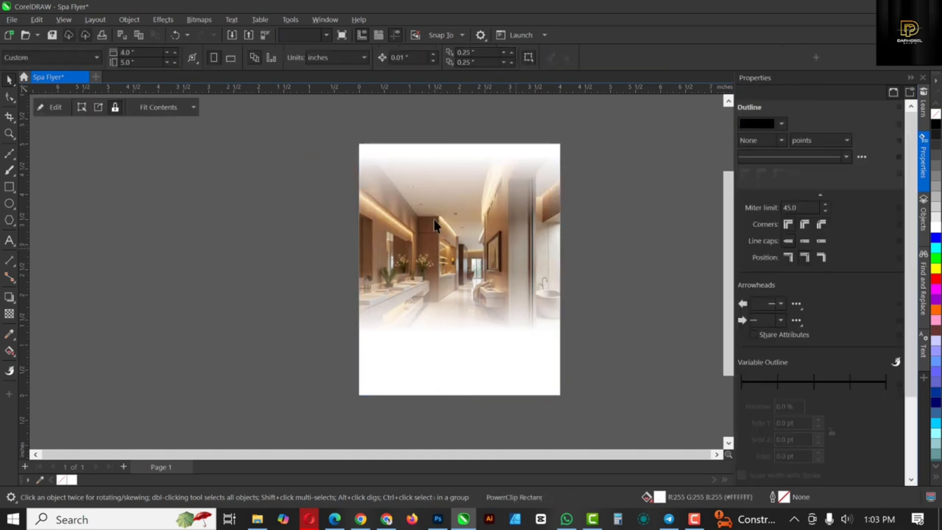
{"action": "left_click", "coordinate": [434, 220]}
{"action": "key", "text": "shift+F2"}
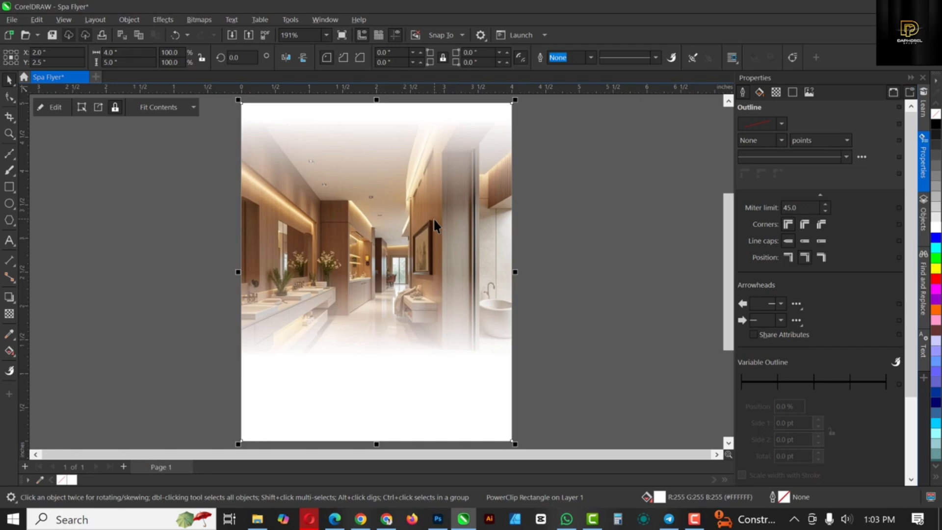
{"action": "scroll", "coordinate": [460, 194], "scroll_direction": "down", "scroll_amount": 1}
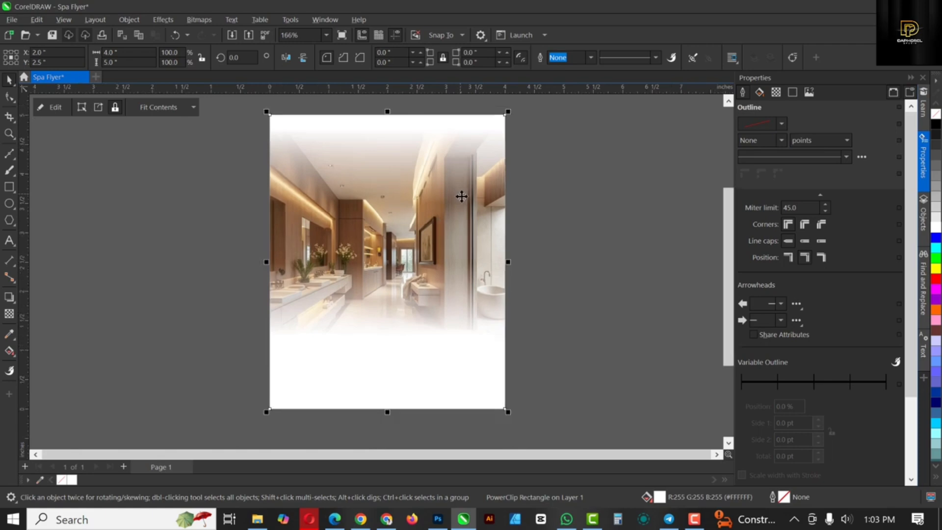
- Apply a Gaussian Blur with radius 5.0 to the interior image inside the PowerClip and finish editing its contents
{"action": "left_click", "coordinate": [54, 107]}
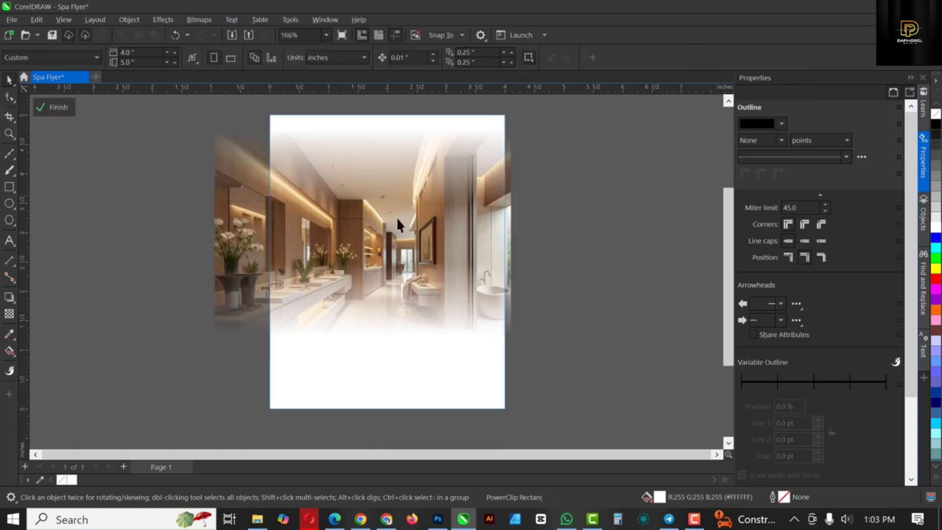
{"action": "left_click", "coordinate": [396, 217]}
{"action": "left_click", "coordinate": [154, 20]}
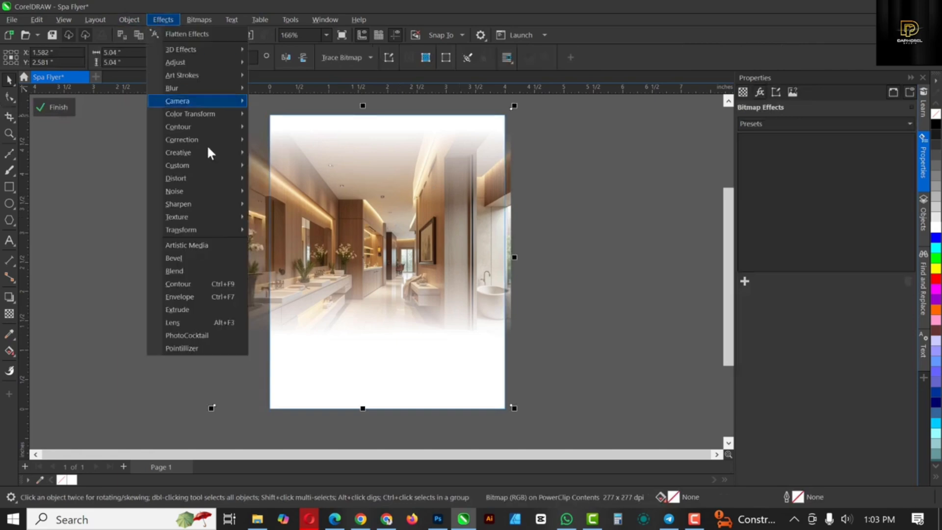
{"action": "mouse_move", "coordinate": [190, 88]}
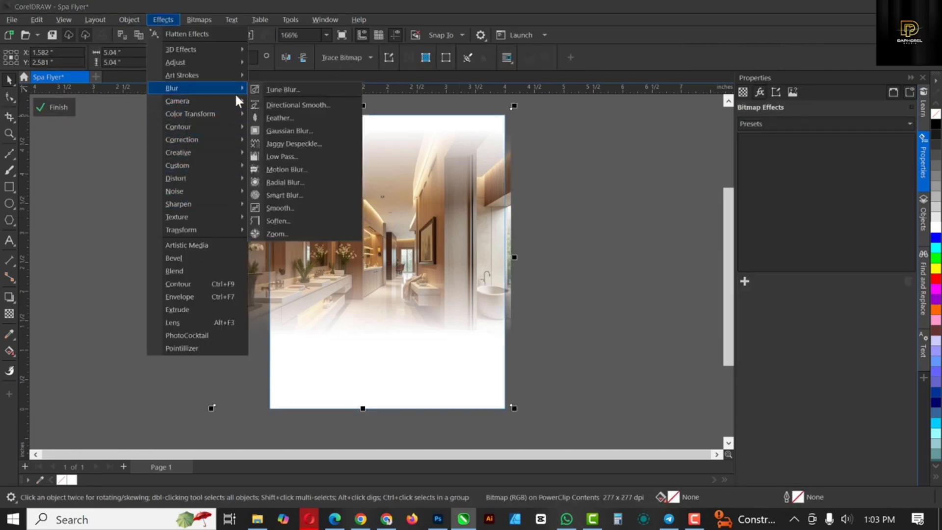
{"action": "left_click", "coordinate": [296, 131]}
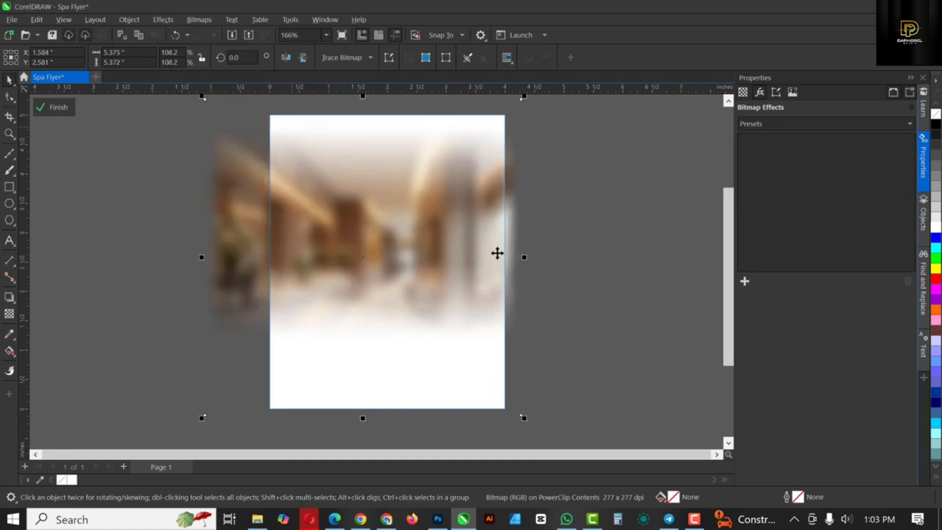
{"action": "left_click_drag", "start_coordinate": [777, 326], "coordinate": [768, 325]}
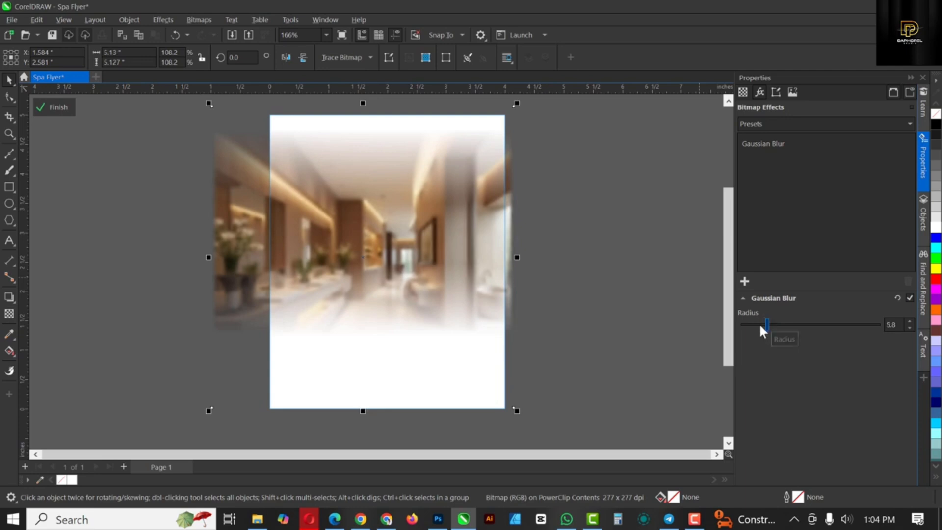
{"action": "left_click", "coordinate": [761, 326]}
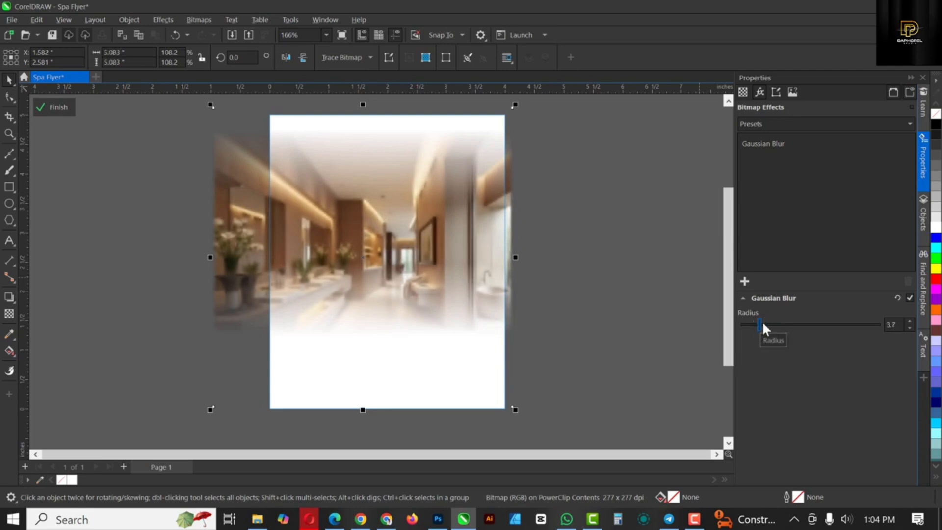
{"action": "left_click", "coordinate": [764, 323]}
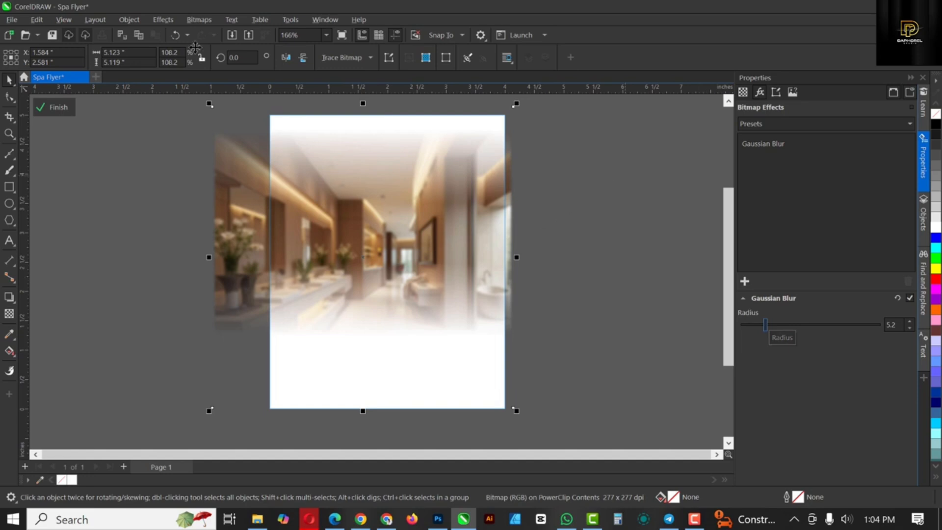
{"action": "left_click", "coordinate": [69, 114]}
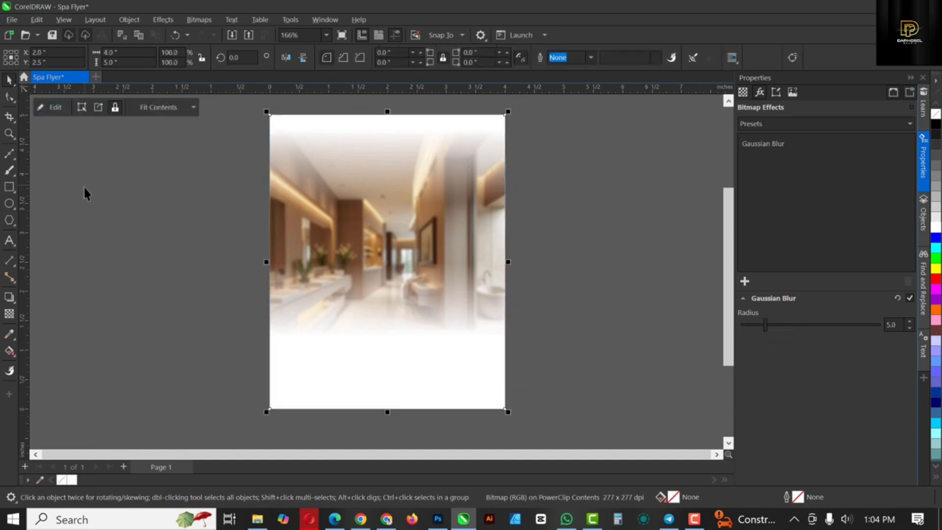
- Import the towel-wrapped skincare model image from the MIDAS GLAM folder, scale it to 4 inches square and centre it on the page
{"action": "left_click", "coordinate": [278, 248]}
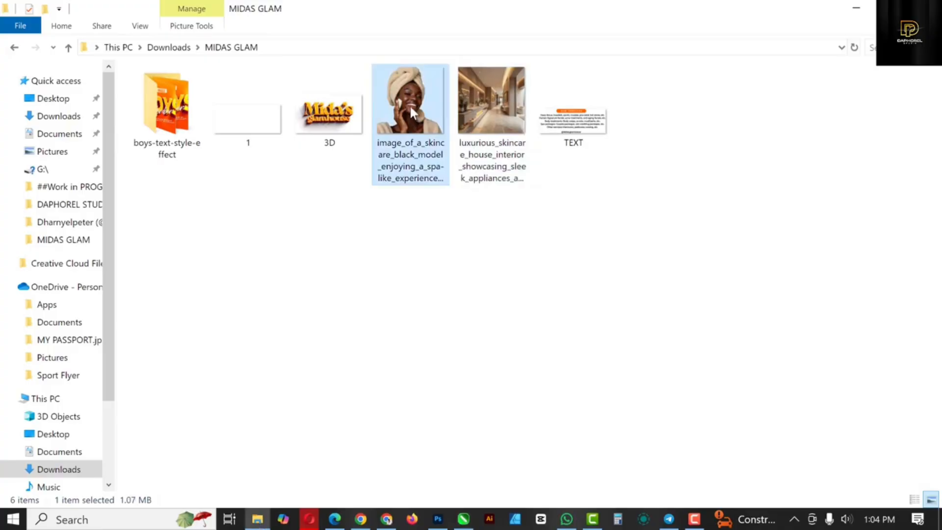
{"action": "left_click_drag", "start_coordinate": [410, 107], "coordinate": [181, 216]}
{"action": "scroll", "coordinate": [395, 245], "scroll_direction": "down", "scroll_amount": 2}
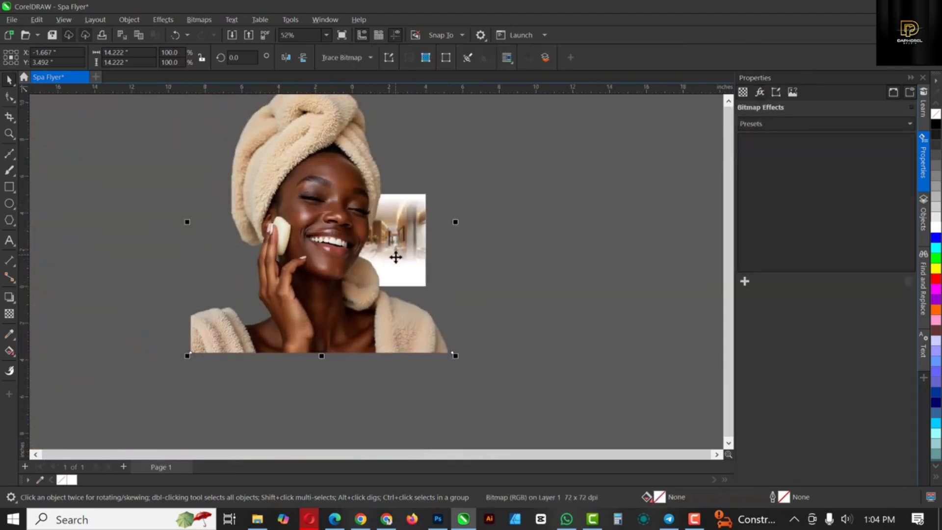
{"action": "scroll", "coordinate": [395, 257], "scroll_direction": "down", "scroll_amount": 1}
{"action": "left_click_drag", "start_coordinate": [441, 330], "coordinate": [361, 271]}
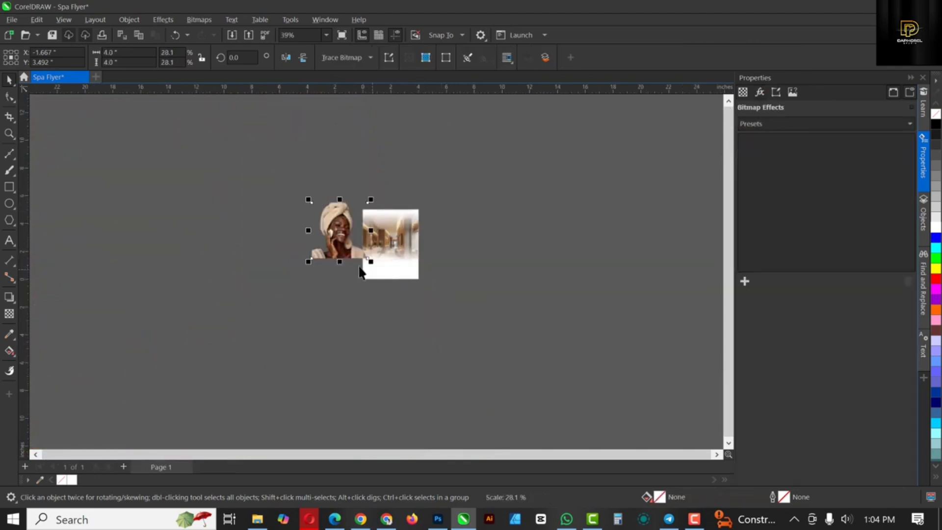
{"action": "left_click_drag", "start_coordinate": [328, 231], "coordinate": [385, 238]}
{"action": "key", "text": "p"}
{"action": "scroll", "coordinate": [393, 247], "scroll_direction": "up", "scroll_amount": 4}
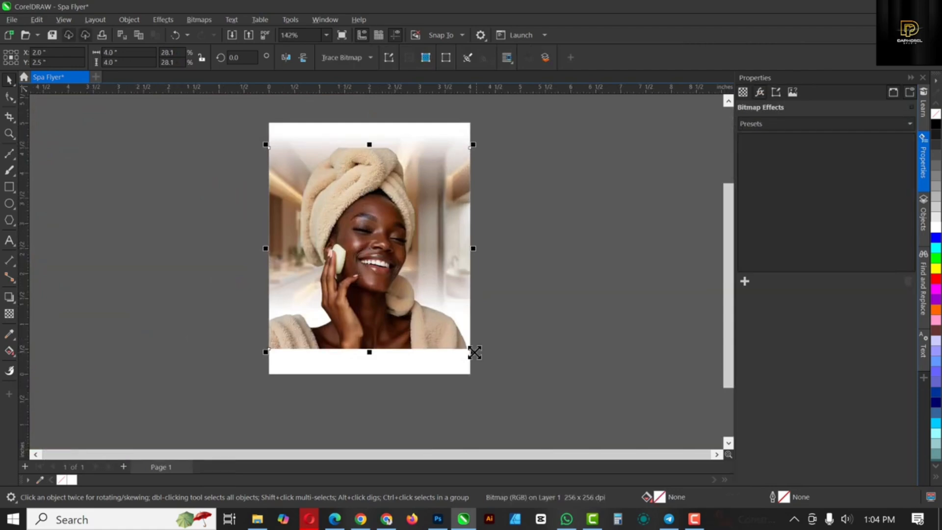
- Resize the model image to about 3.96 inches square and raise it so the towel extends past the page's upper edge
{"action": "left_click_drag", "start_coordinate": [475, 352], "coordinate": [446, 339]}
{"action": "left_click_drag", "start_coordinate": [388, 288], "coordinate": [388, 227]}
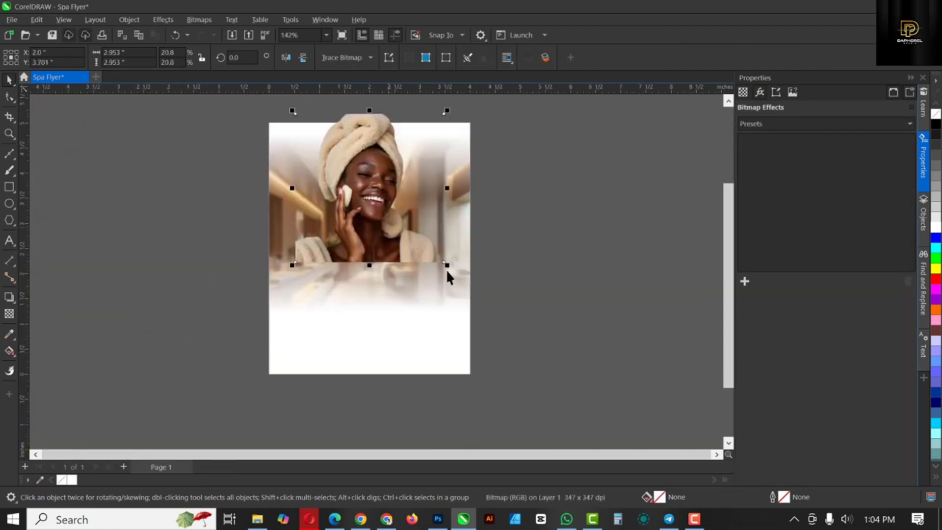
{"action": "left_click_drag", "start_coordinate": [447, 266], "coordinate": [473, 293]}
{"action": "left_click_drag", "start_coordinate": [405, 238], "coordinate": [397, 240]}
{"action": "mouse_move", "coordinate": [461, 301]}
{"action": "left_mouse_down"}
{"action": "mouse_move", "coordinate": [480, 328]}
{"action": "mouse_move", "coordinate": [468, 318]}
{"action": "left_mouse_up"}
{"action": "left_click", "coordinate": [481, 322]}
{"action": "left_click", "coordinate": [422, 284]}
{"action": "left_click_drag", "start_coordinate": [401, 280], "coordinate": [402, 269]}
{"action": "left_click_drag", "start_coordinate": [467, 304], "coordinate": [474, 308]}
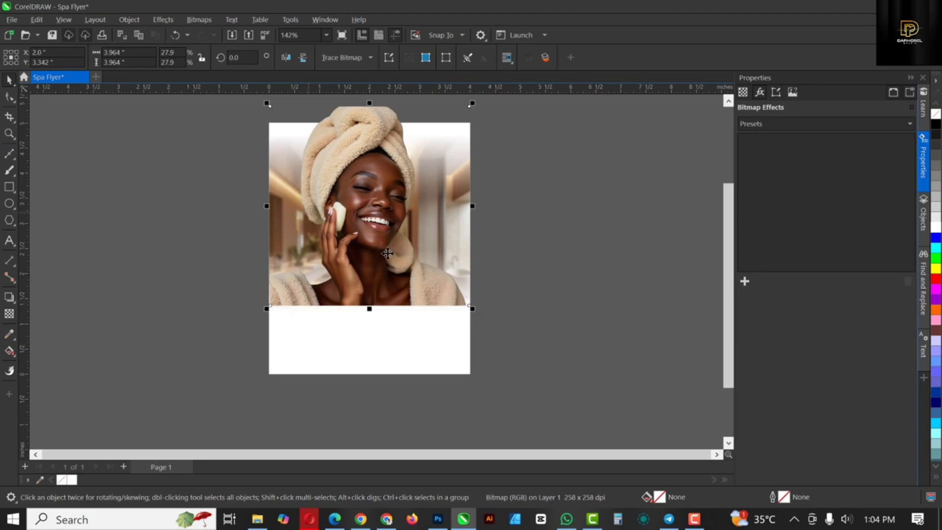
- Fade out the model image's lower part with a vertical fountain transparency running from below the chin to the image's bottom edge
{"action": "left_click", "coordinate": [9, 314]}
{"action": "left_click_drag", "start_coordinate": [375, 251], "coordinate": [376, 304]}
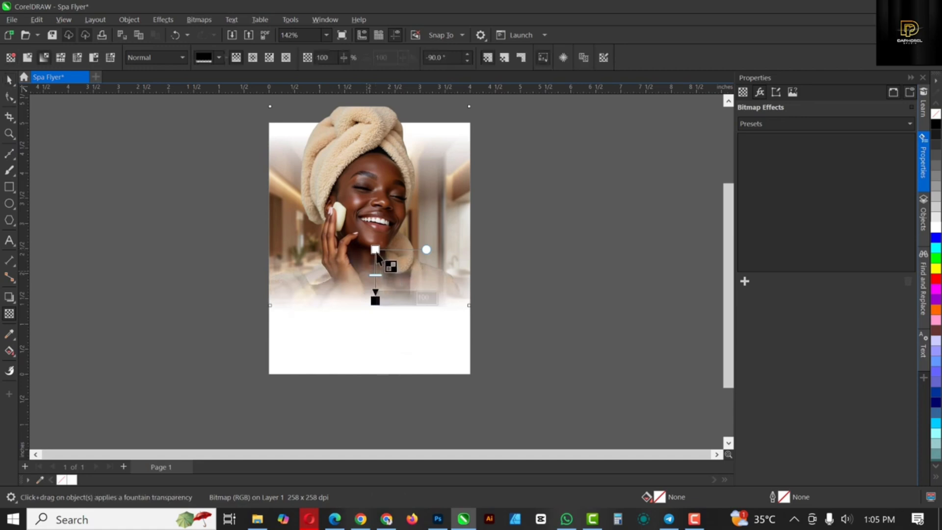
{"action": "left_click_drag", "start_coordinate": [375, 255], "coordinate": [375, 260]}
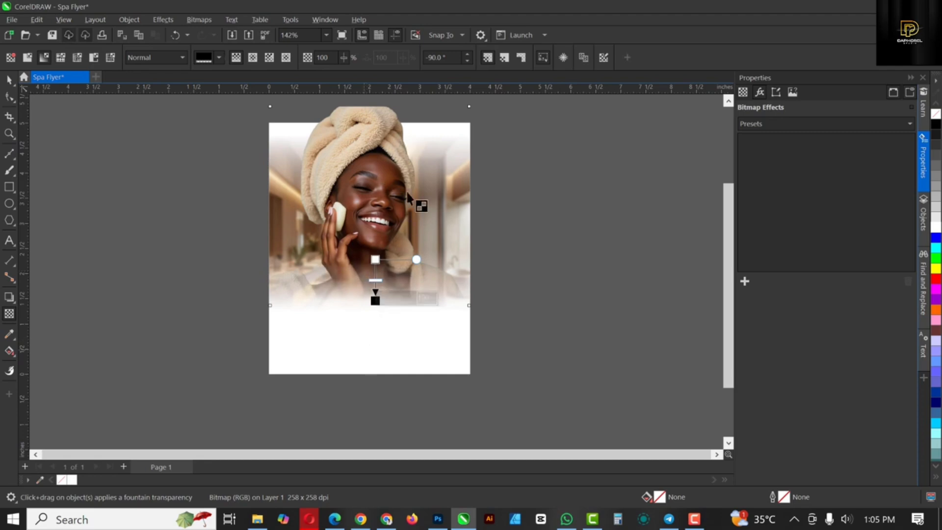
- Cut the model image and paste it inside the page rectangle's PowerClip, shift it right to about X 2.163 inches and finish editing
{"action": "left_click", "coordinate": [9, 80]}
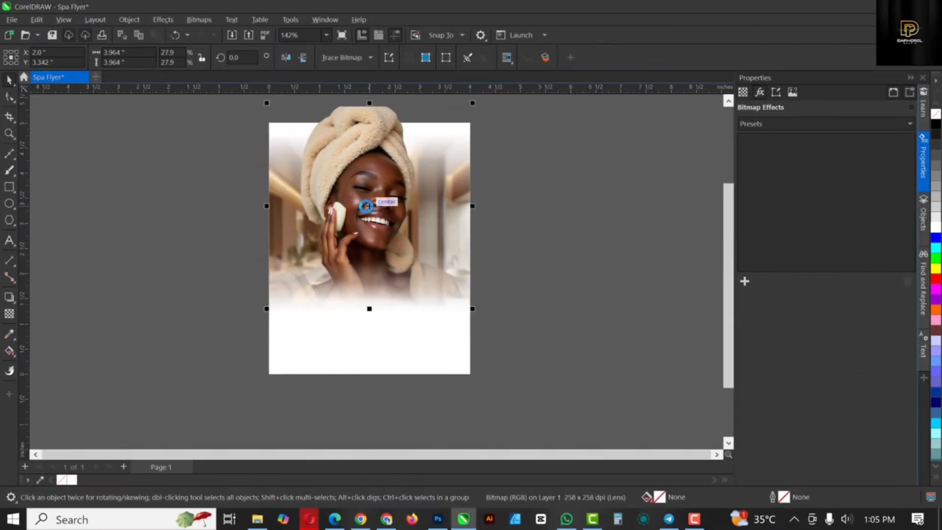
{"action": "key", "text": "Delete"}
{"action": "double_click", "coordinate": [375, 194]}
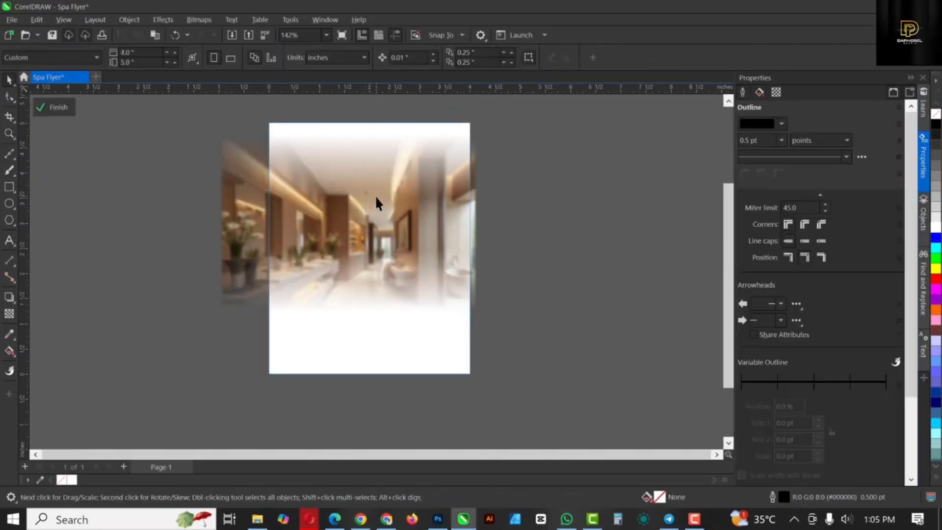
{"action": "key", "text": "ctrl+v"}
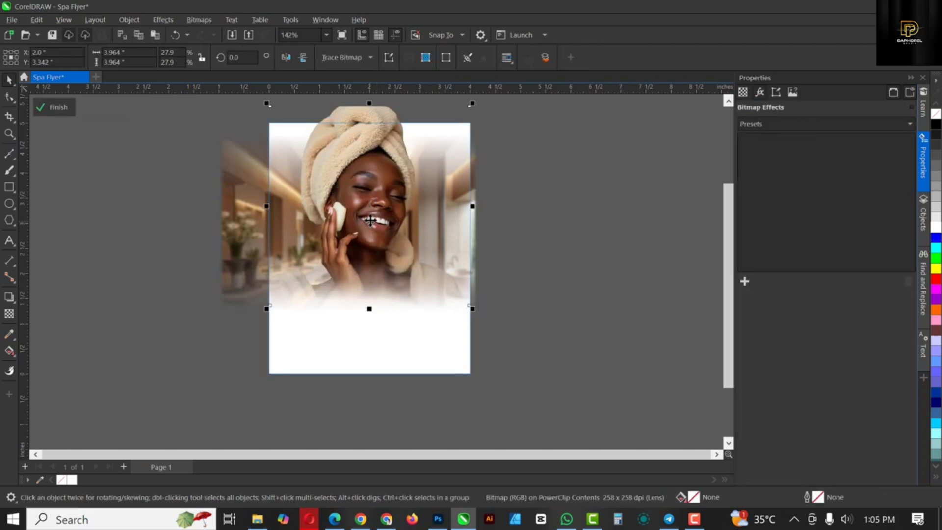
{"action": "left_click_drag", "start_coordinate": [377, 225], "coordinate": [375, 223]}
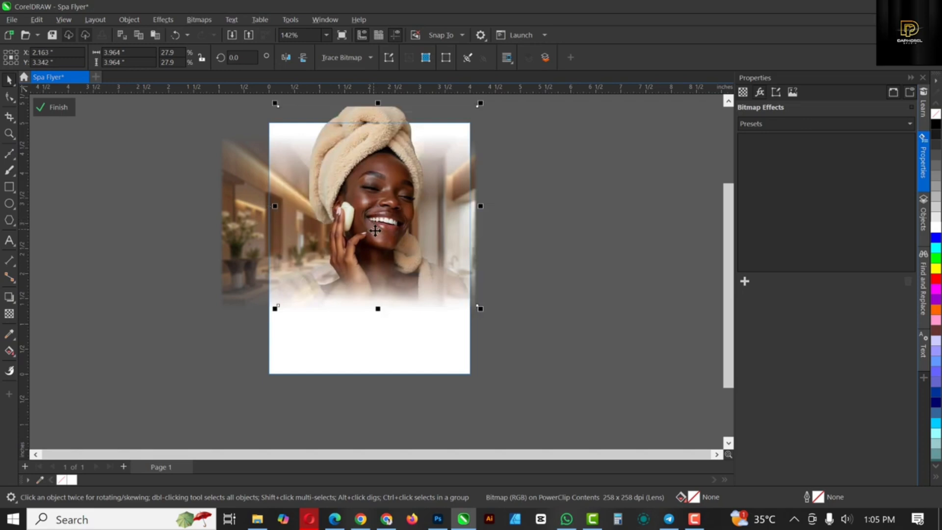
{"action": "left_click", "coordinate": [607, 226], "text": "ctrl"}
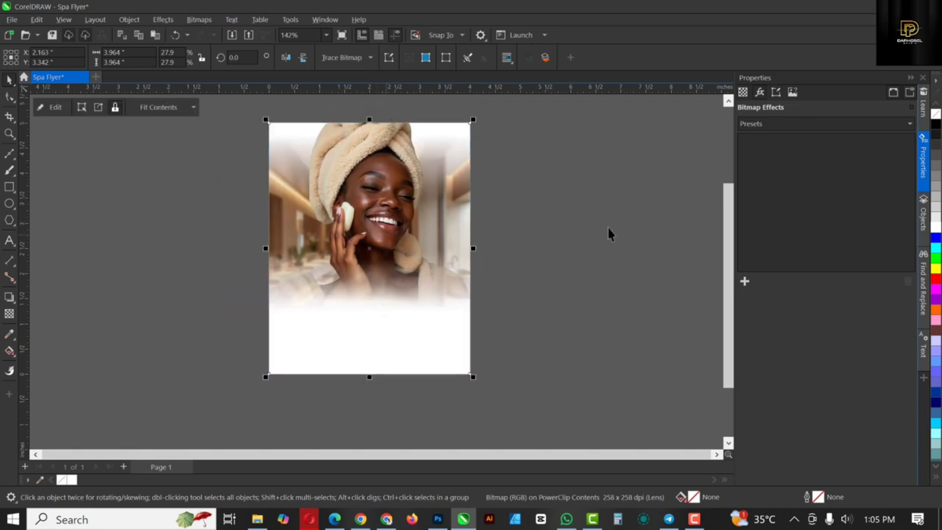
- Fill the page-sized PowerClip rectangle with bright green (#00FF00)
{"action": "left_click", "coordinate": [608, 225]}
{"action": "left_click", "coordinate": [416, 212]}
{"action": "left_click", "coordinate": [417, 213]}
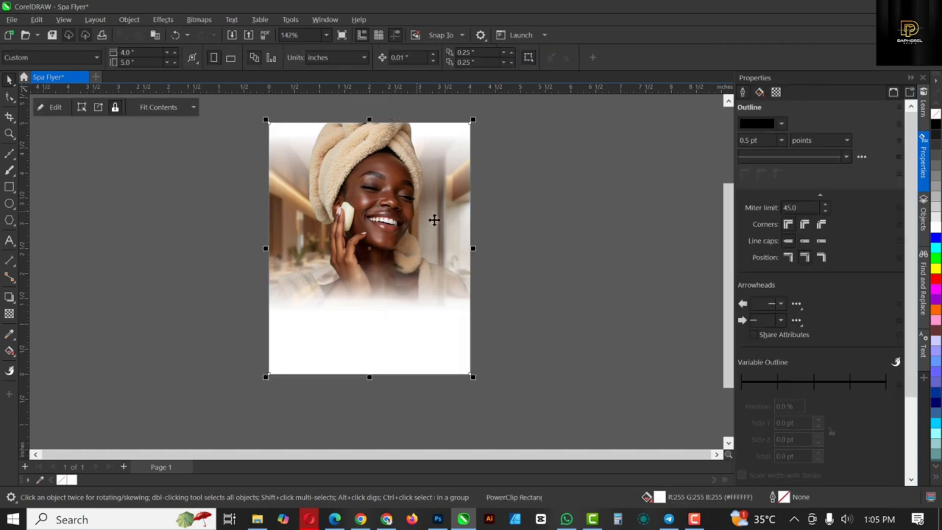
{"action": "left_click", "coordinate": [435, 282]}
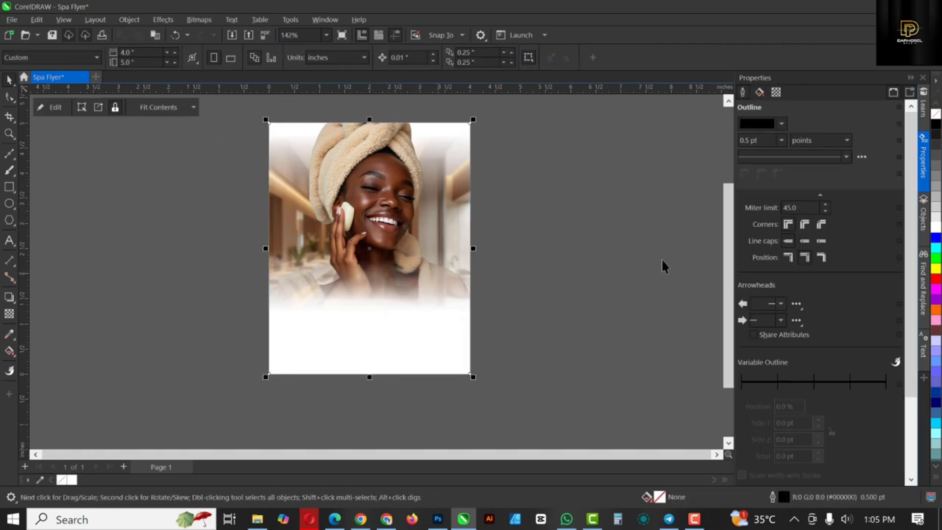
{"action": "left_click", "coordinate": [936, 259]}
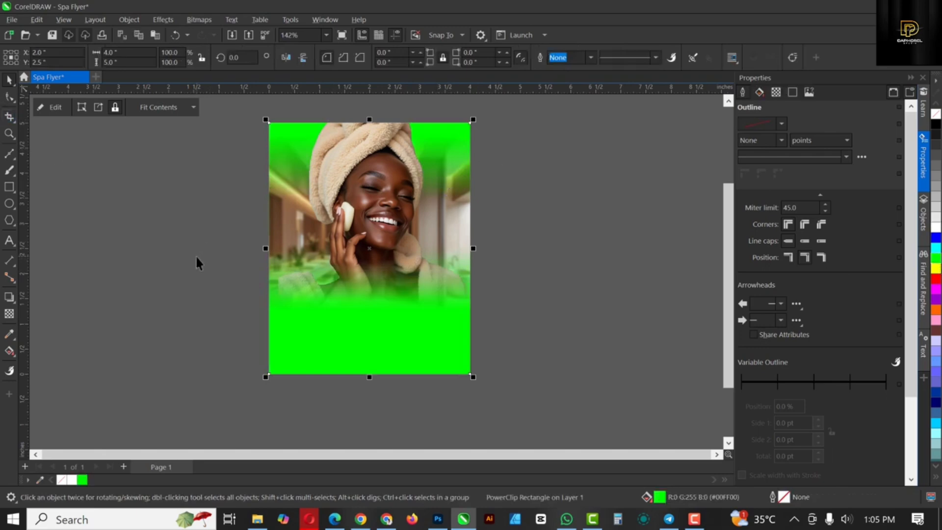
- Darken the background rectangle's green fill to #00A700 by mixing in black in small amounts, and deselect it
{"action": "left_click", "coordinate": [389, 169]}
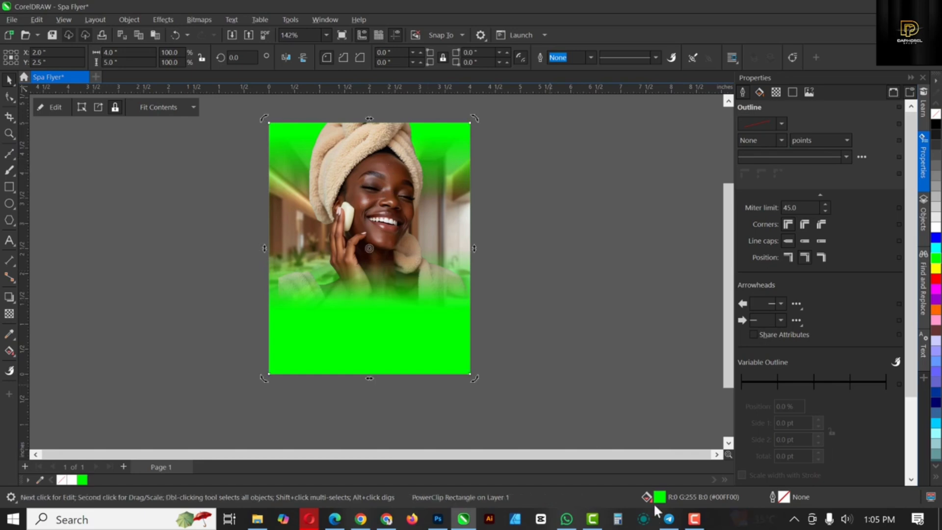
{"action": "left_click", "coordinate": [937, 127], "text": "ctrl"}
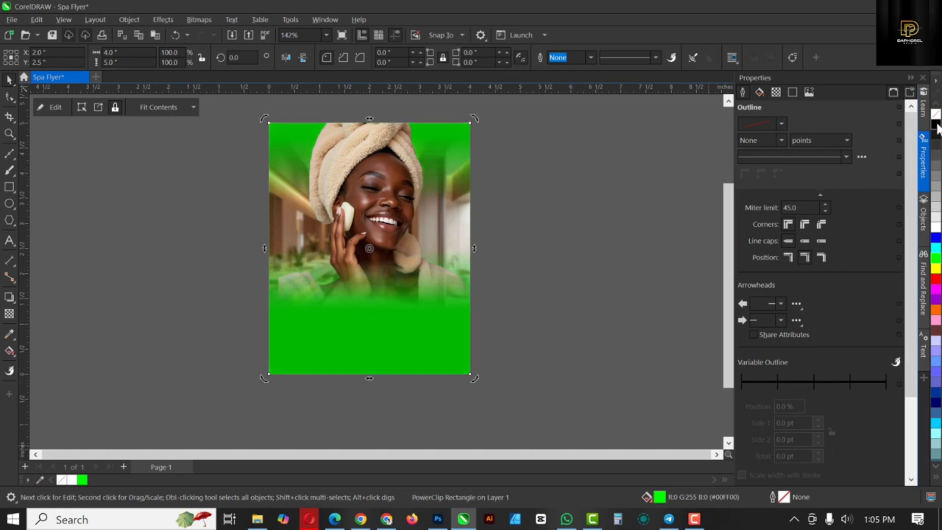
{"action": "left_click", "coordinate": [937, 129], "text": "ctrl"}
{"action": "left_click", "coordinate": [936, 129], "text": "ctrl"}
{"action": "left_click", "coordinate": [935, 130], "text": "ctrl"}
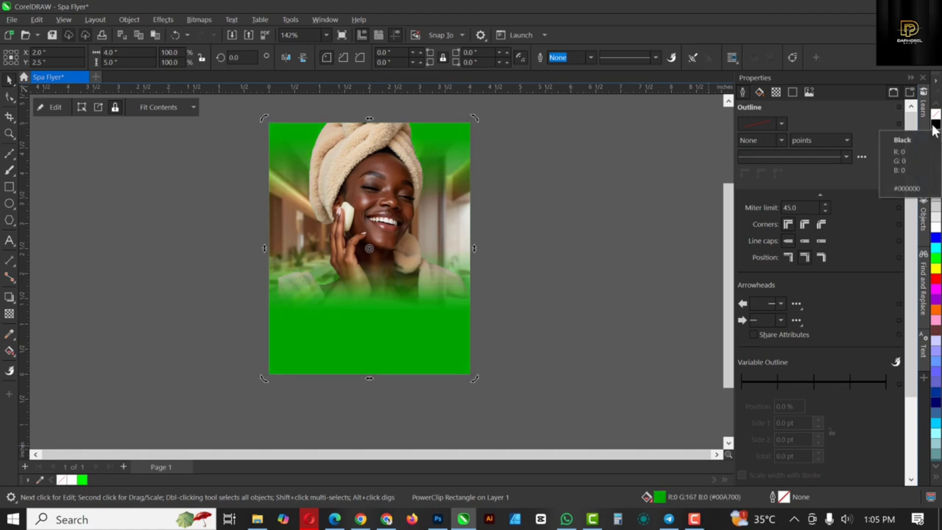
{"action": "left_click", "coordinate": [424, 187]}
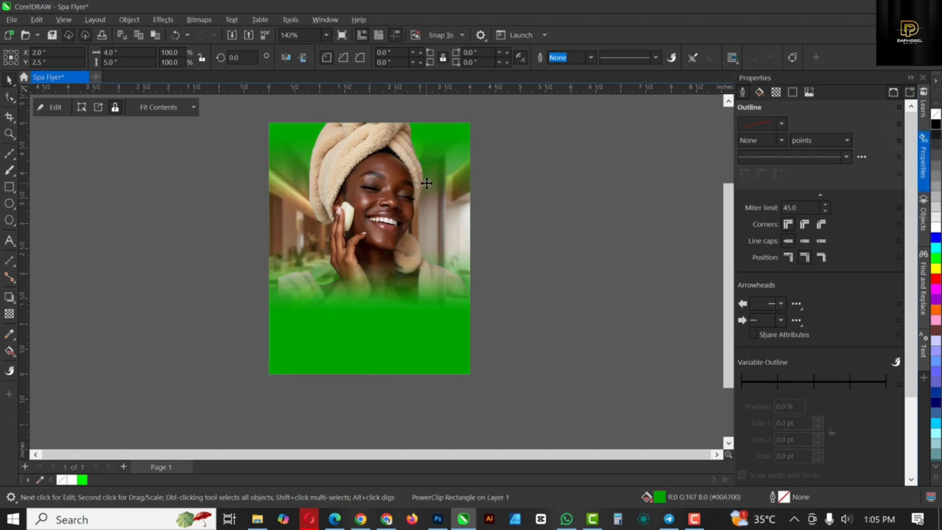
{"action": "left_click", "coordinate": [535, 249]}
{"action": "left_click", "coordinate": [381, 281]}
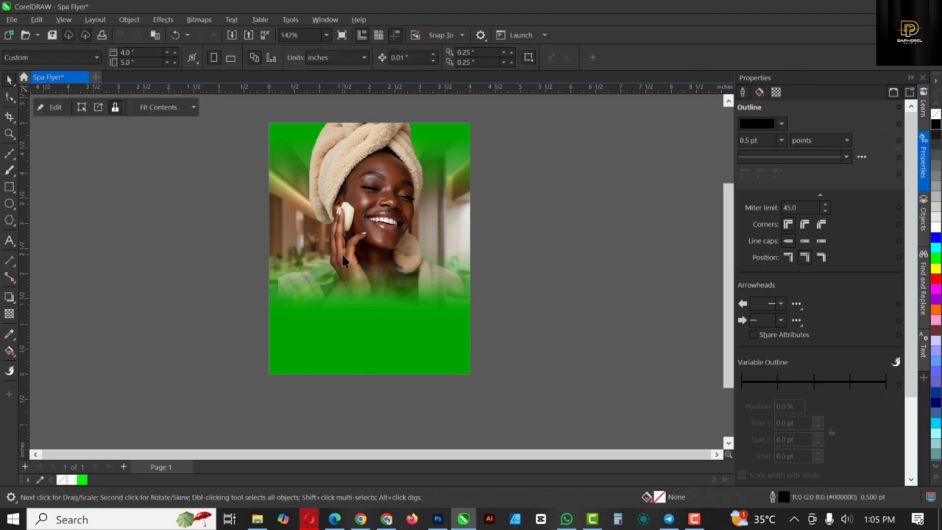
{"action": "scroll", "coordinate": [374, 222], "scroll_direction": "up", "scroll_amount": 1}
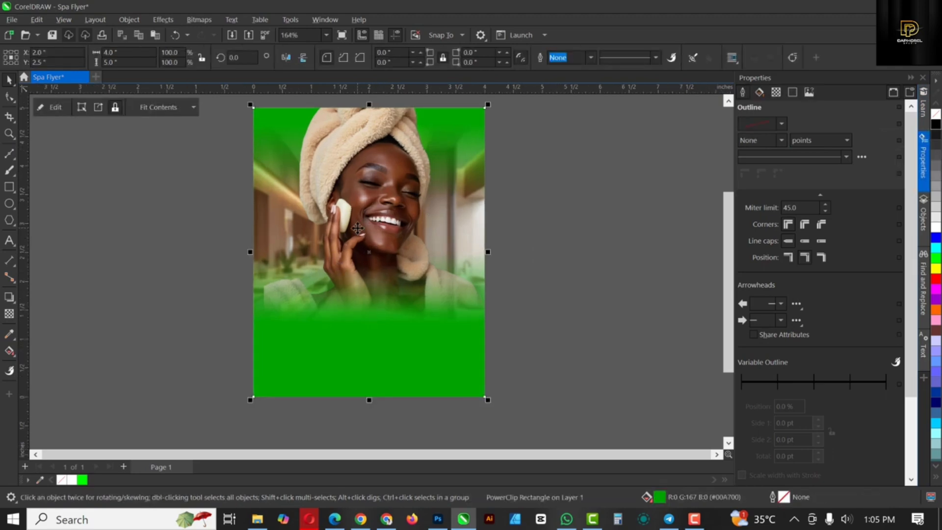
{"action": "scroll", "coordinate": [357, 228], "scroll_direction": "up", "scroll_amount": 1}
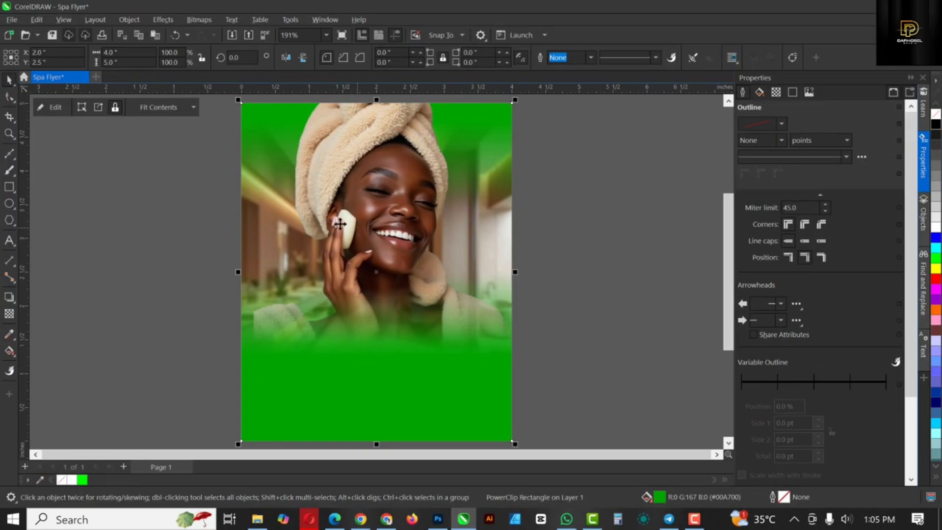
{"action": "left_click", "coordinate": [78, 175]}
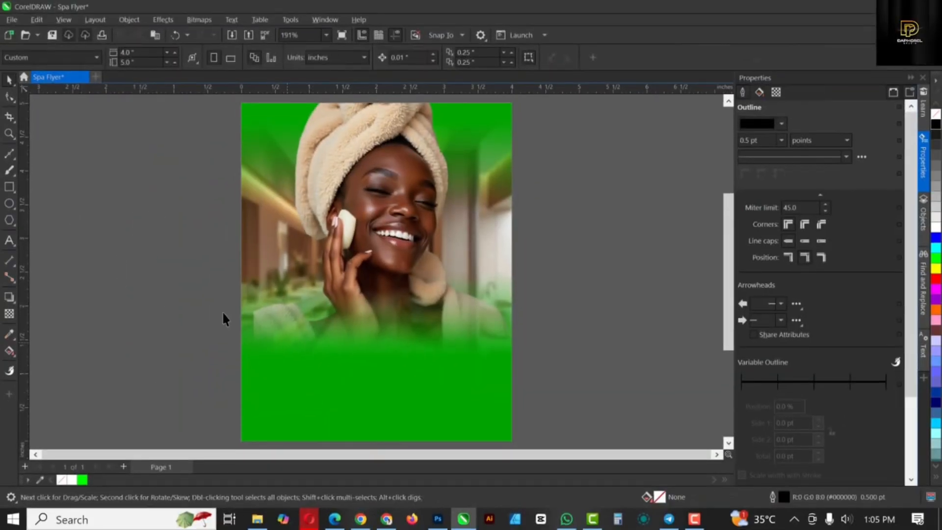
- Add the artistic text "Mida's" over the lower edge of the faded model image
{"action": "left_click", "coordinate": [9, 241]}
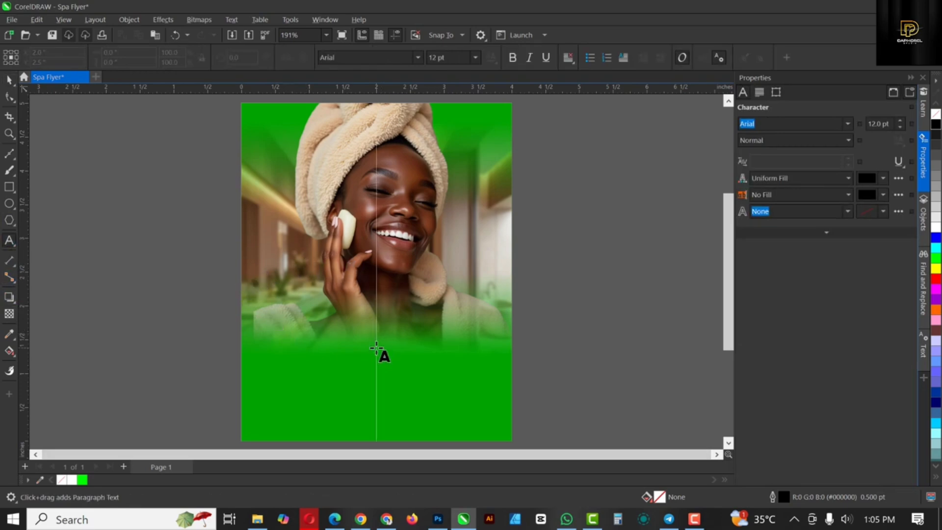
{"action": "left_click", "coordinate": [369, 385]}
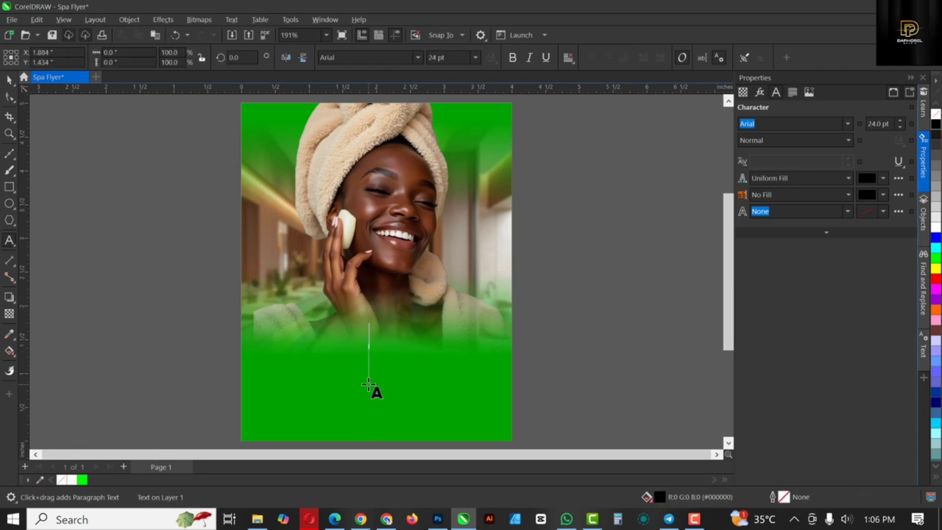
{"action": "type", "text": "Midas"}
{"action": "key", "text": "BackSpace"}
{"action": "type", "text": "'s"}
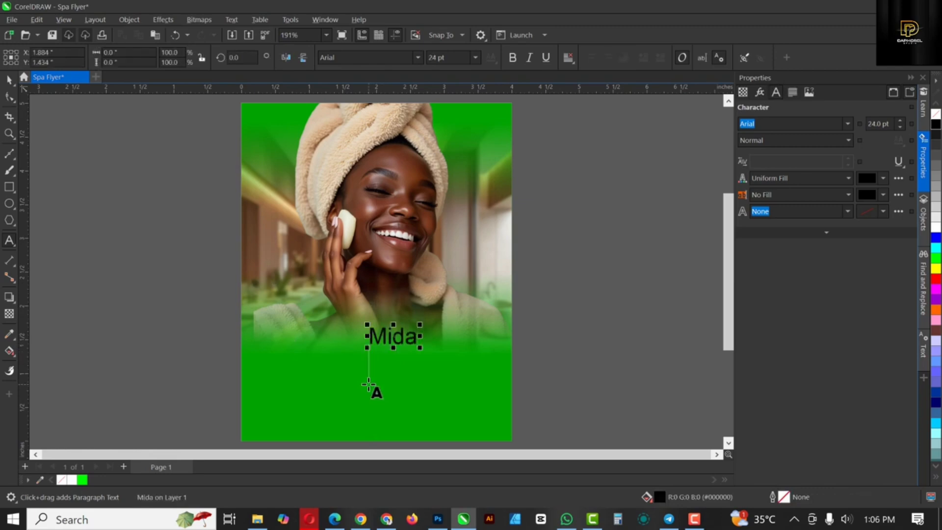
{"action": "key", "text": "ctrl+space"}
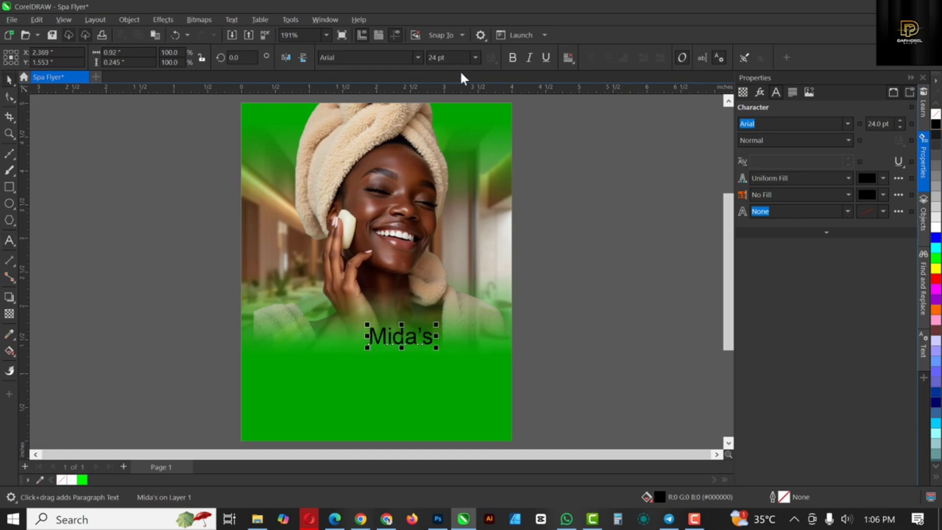
- Style "Mida's" in bold white Arsenica Trial and scale it to about 1.55 inches wide, about 39.8 pt
{"action": "left_click", "coordinate": [417, 58]}
{"action": "left_click", "coordinate": [422, 134]}
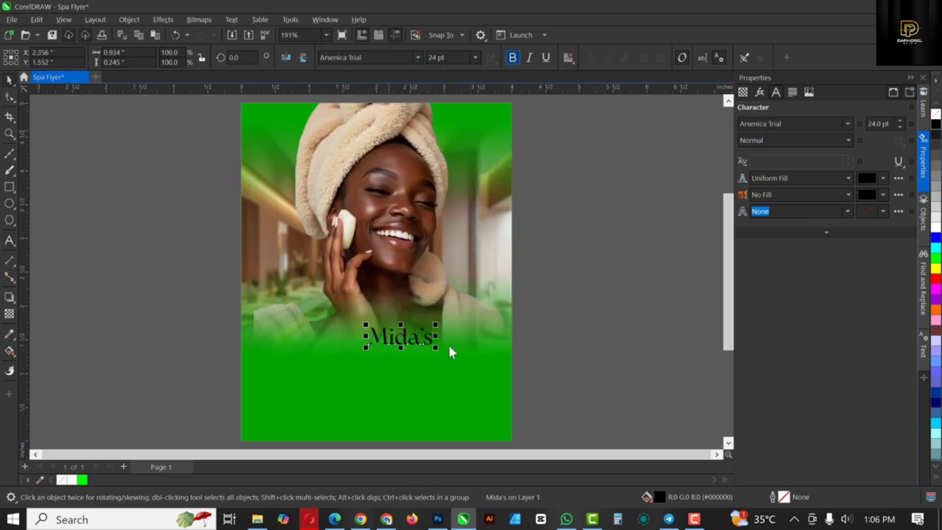
{"action": "left_click_drag", "start_coordinate": [464, 365], "coordinate": [430, 345]}
{"action": "left_click", "coordinate": [937, 228]}
{"action": "left_click", "coordinate": [10, 98]}
{"action": "key", "text": "space"}
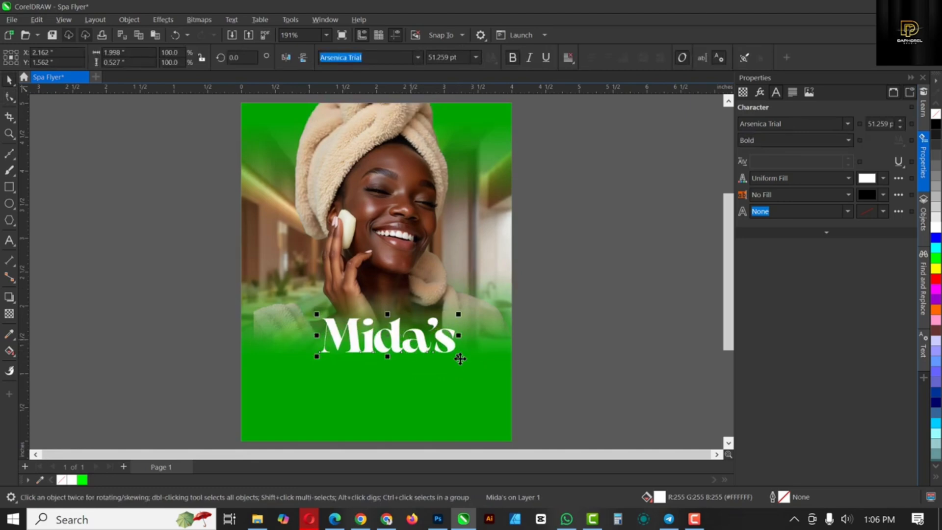
{"action": "mouse_move", "coordinate": [459, 358]}
{"action": "left_mouse_down"}
{"action": "mouse_move", "coordinate": [472, 377]}
{"action": "mouse_move", "coordinate": [452, 362]}
{"action": "left_mouse_up"}
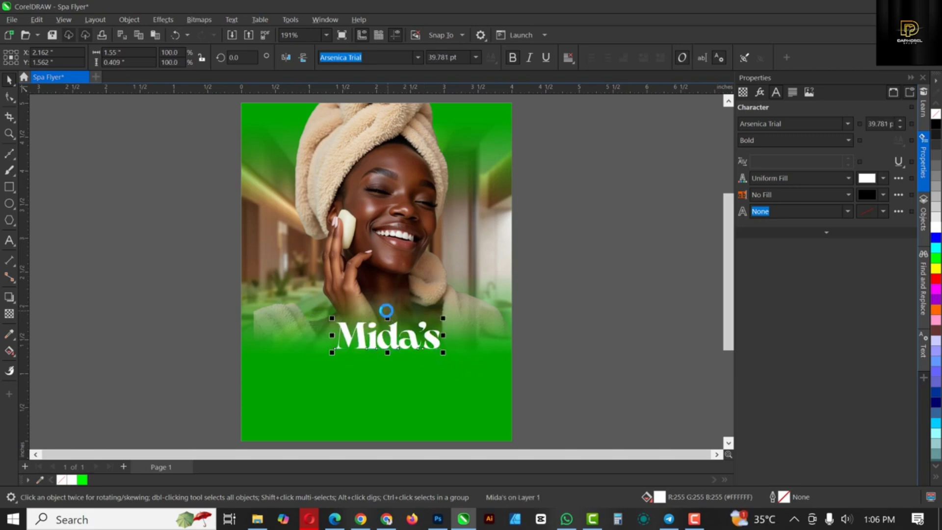
- Duplicate the "Mida's" text directly below itself and change the copy's wording to "glamhouse"
{"action": "left_click_drag", "start_coordinate": [388, 337], "coordinate": [403, 383]}
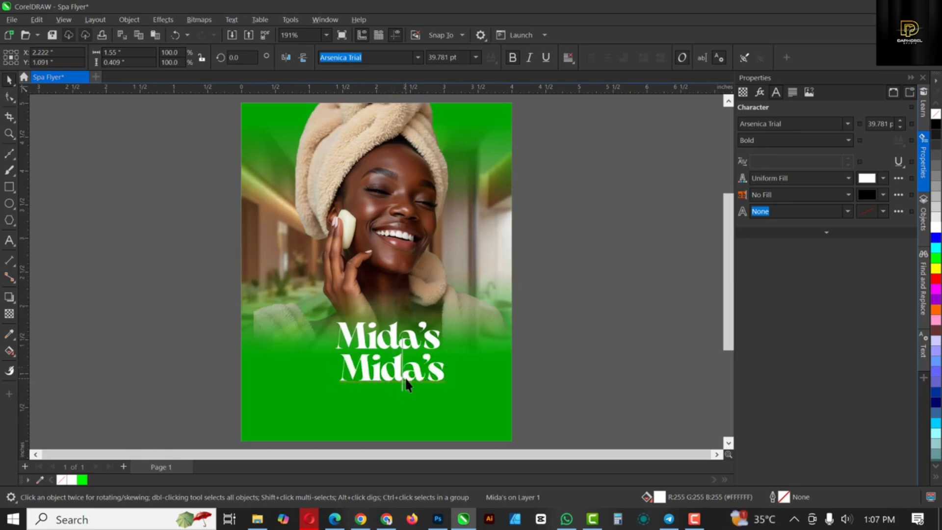
{"action": "double_click", "coordinate": [407, 386]}
{"action": "key", "text": "ctrl+a"}
{"action": "type", "text": "glamh"}
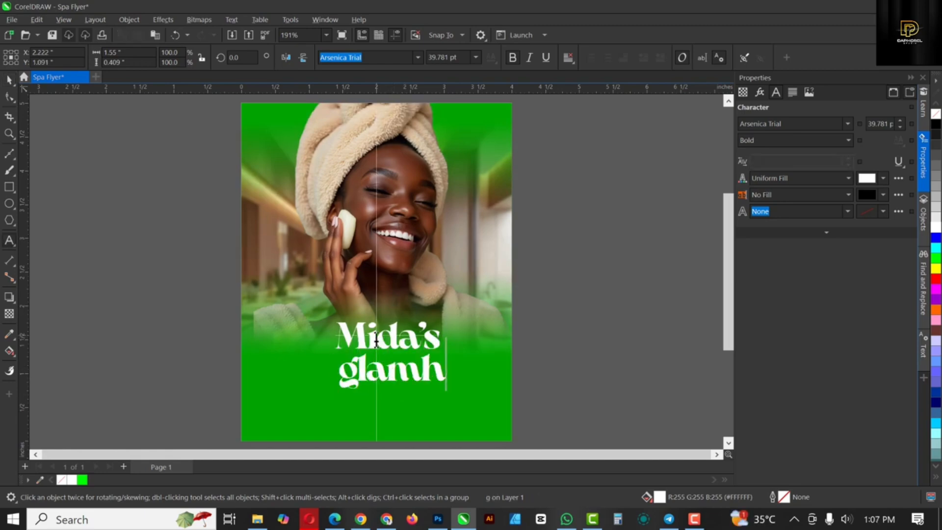
{"action": "type", "text": "ouse"}
{"action": "key", "text": "ctrl+space"}
- Shrink "glamhouse" to roughly match the width of "Mida's" and move it up close beneath that line
{"action": "left_click_drag", "start_coordinate": [522, 391], "coordinate": [444, 385]}
{"action": "scroll", "coordinate": [391, 363], "scroll_direction": "up", "scroll_amount": 4}
{"action": "left_click", "coordinate": [392, 363]}
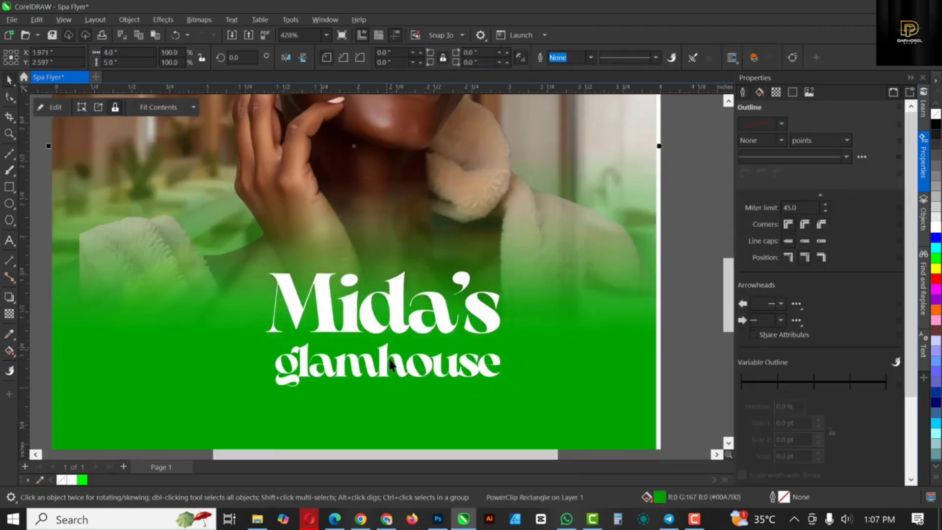
{"action": "key", "text": "ctrl+z"}
{"action": "left_click_drag", "start_coordinate": [411, 364], "coordinate": [407, 354]}
{"action": "scroll", "coordinate": [417, 392], "scroll_direction": "down", "scroll_amount": 2}
{"action": "left_click", "coordinate": [636, 299]}
{"action": "scroll", "coordinate": [427, 320], "scroll_direction": "down", "scroll_amount": 6}
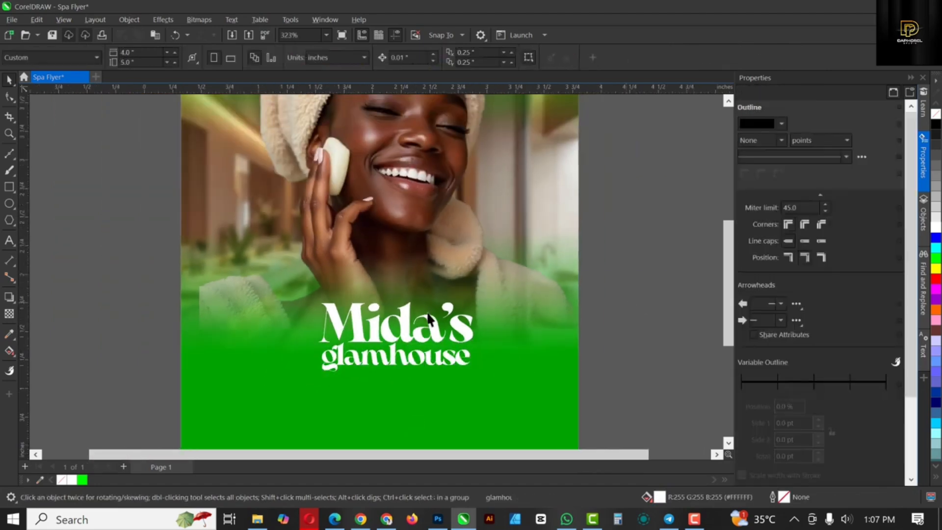
- Enlarge both title lines together to about 2.44 × 1.1 inches and centre them horizontally on the page at X 2.0 inches
{"action": "left_click_drag", "start_coordinate": [563, 276], "coordinate": [344, 382]}
{"action": "scroll", "coordinate": [457, 332], "scroll_direction": "up", "scroll_amount": 1}
{"action": "left_click_drag", "start_coordinate": [450, 347], "coordinate": [471, 362]}
{"action": "scroll", "coordinate": [470, 354], "scroll_direction": "down", "scroll_amount": 1}
{"action": "left_click", "coordinate": [488, 200]}
{"action": "left_click", "coordinate": [580, 300]}
- Group the two title lines and move the group off the page into the empty area beside it
{"action": "left_click_drag", "start_coordinate": [572, 381], "coordinate": [261, 255]}
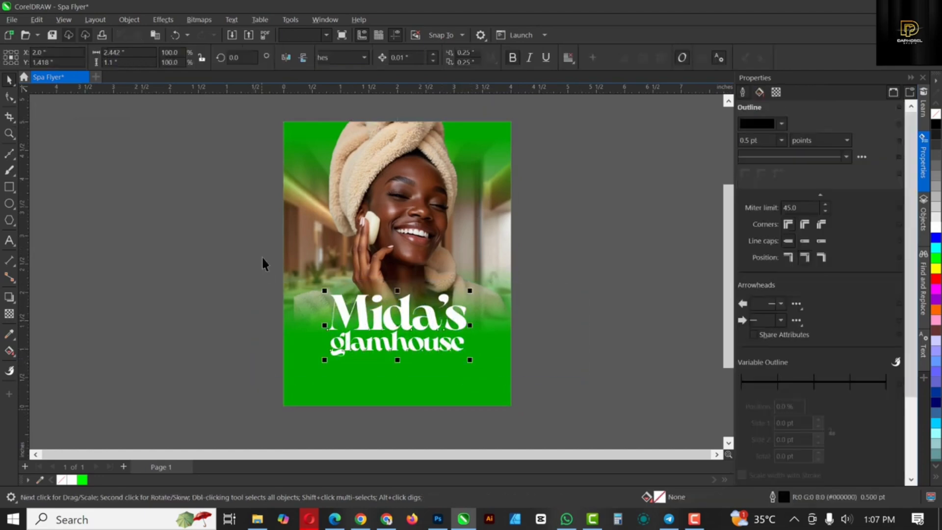
{"action": "right_click", "coordinate": [377, 311]}
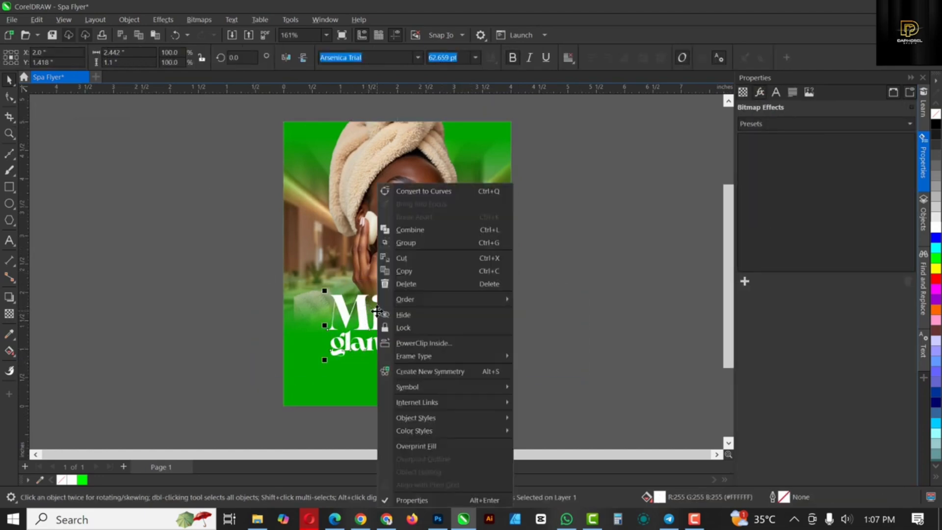
{"action": "left_click", "coordinate": [411, 240]}
{"action": "left_click_drag", "start_coordinate": [387, 311], "coordinate": [166, 293]}
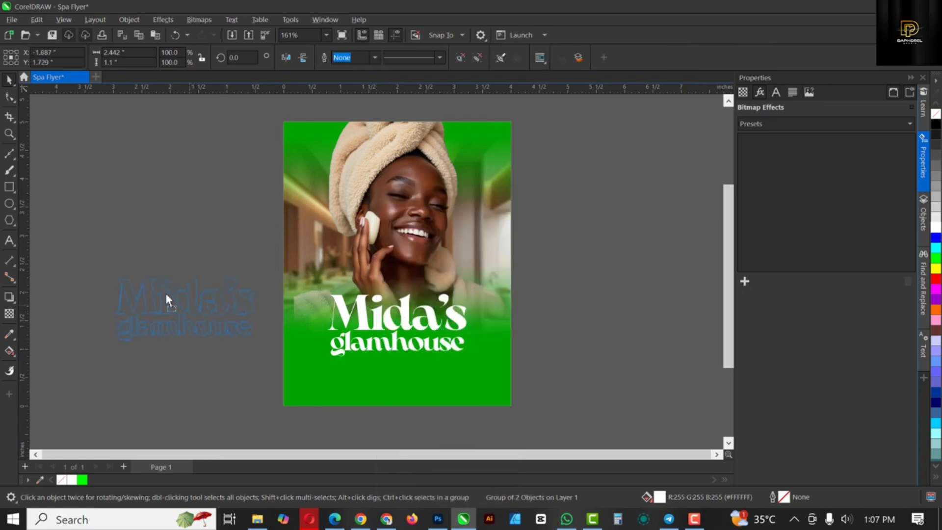
{"action": "left_click_drag", "start_coordinate": [234, 321], "coordinate": [234, 321]}
- Apply a vertical fountain fill to the page-sized PowerClip rectangle, from green below the model's shoulders to white at her forehead
{"action": "left_click", "coordinate": [466, 248]}
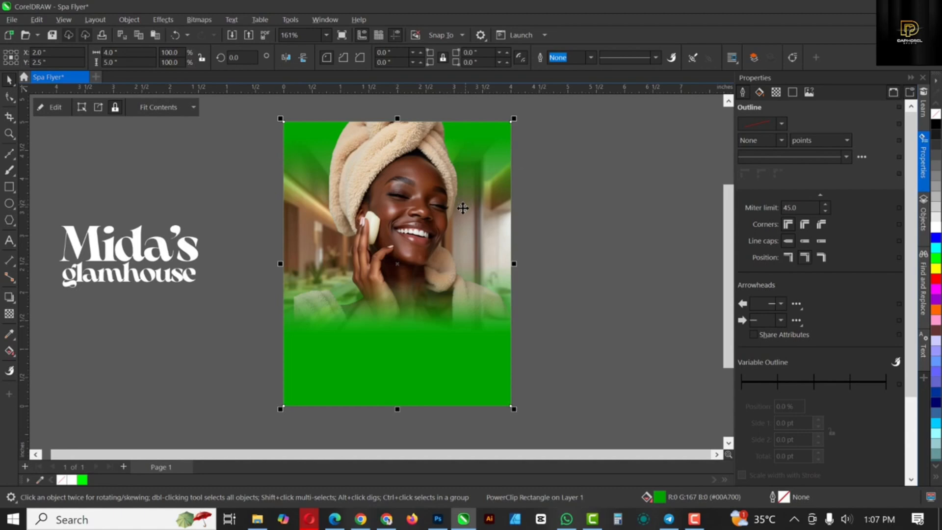
{"action": "key", "text": "g"}
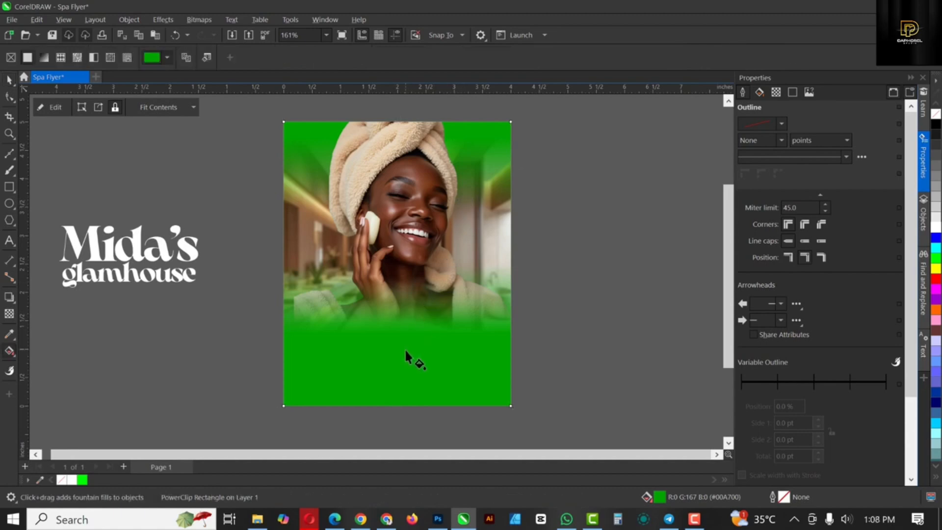
{"action": "left_click_drag", "start_coordinate": [409, 336], "coordinate": [410, 156]}
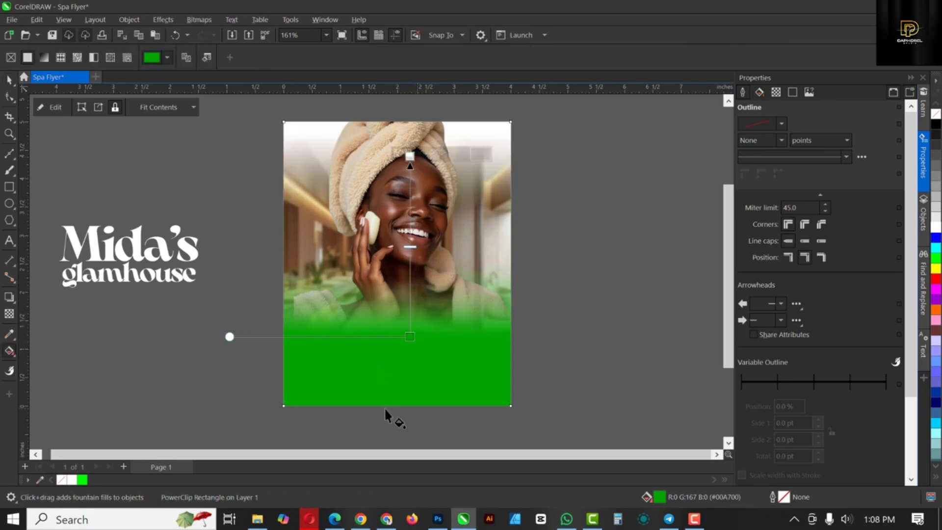
{"action": "key", "text": "space"}
{"action": "left_click", "coordinate": [154, 260]}
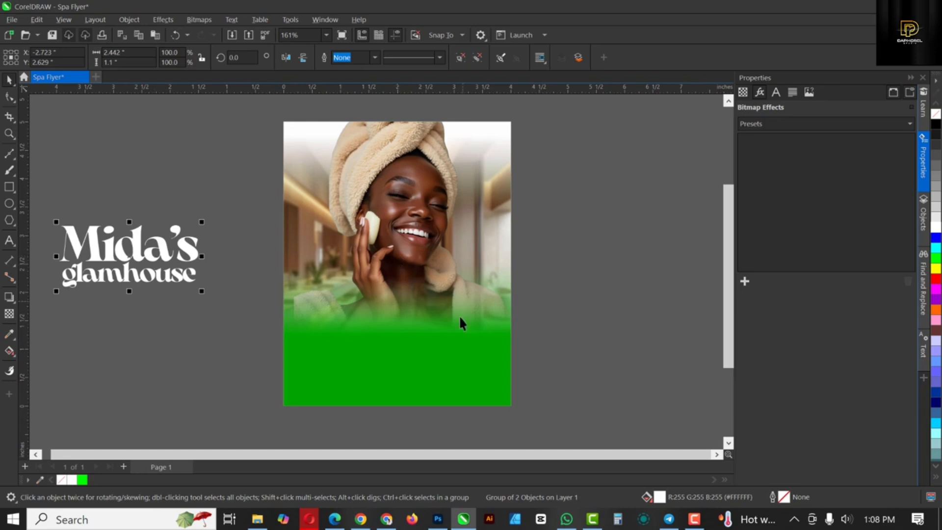
- Shorten the background rectangle's fountain fill by moving its green end up to the model's shoulder level
{"action": "left_click", "coordinate": [461, 340]}
{"action": "key", "text": "g"}
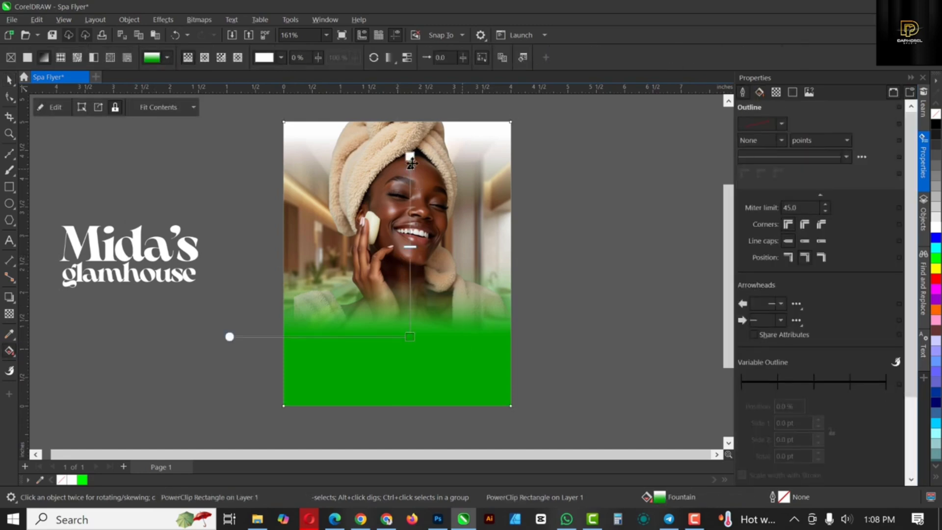
{"action": "left_click_drag", "start_coordinate": [411, 336], "coordinate": [410, 311]}
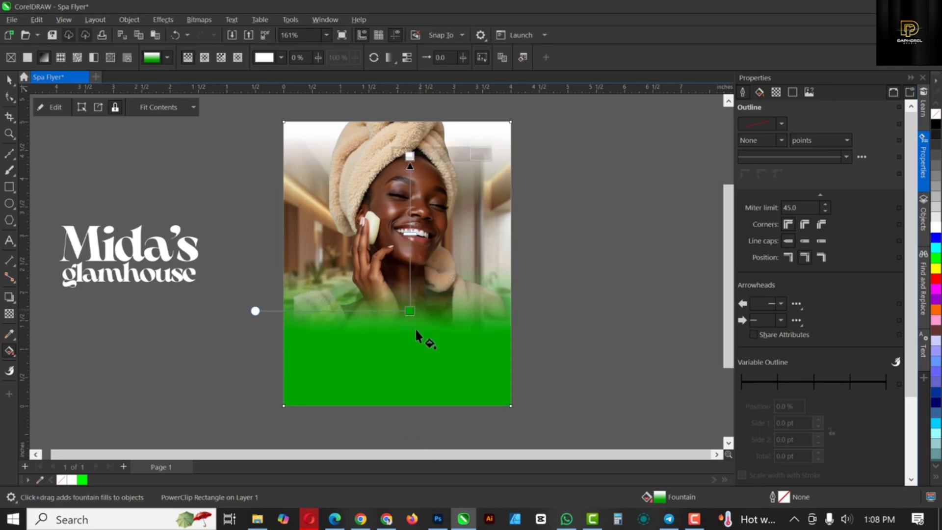
{"action": "left_click", "coordinate": [582, 307]}
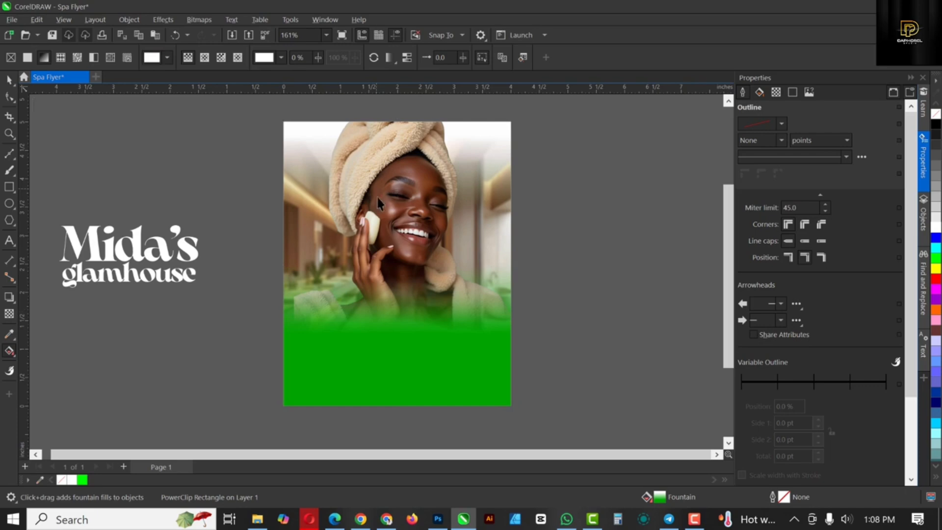
{"action": "key", "text": "space"}
- Increase the Gaussian Blur radius on the interior image inside the PowerClip and finish editing the contents
{"action": "left_click", "coordinate": [298, 193]}
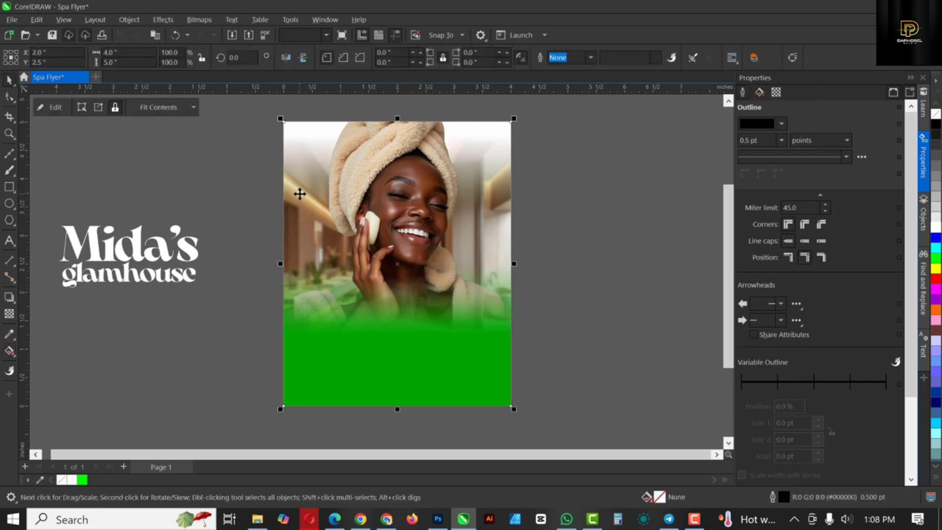
{"action": "double_click", "coordinate": [492, 141]}
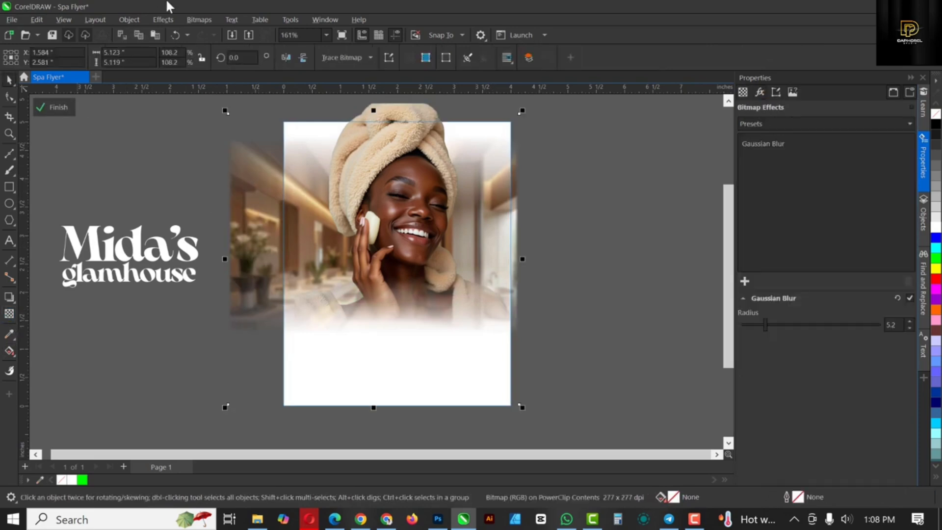
{"action": "left_click", "coordinate": [174, 20]}
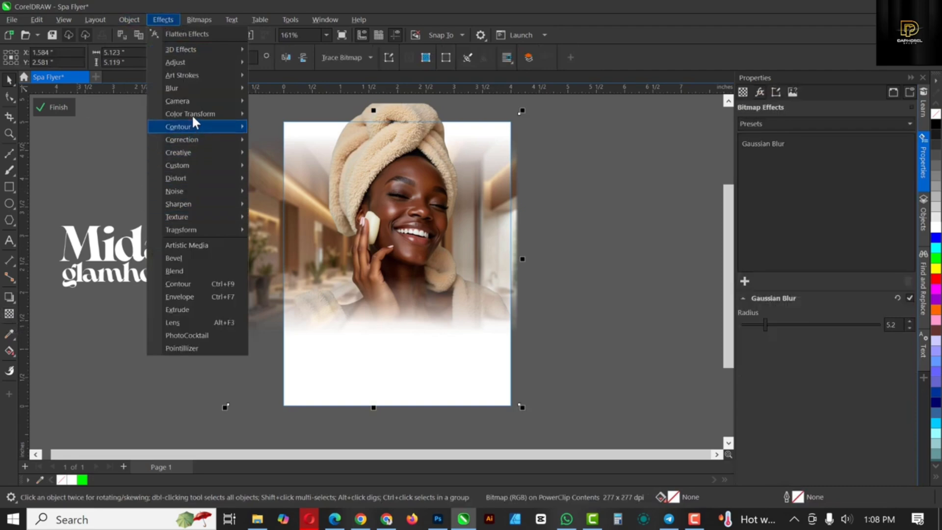
{"action": "mouse_move", "coordinate": [190, 88]}
{"action": "left_click", "coordinate": [697, 308]}
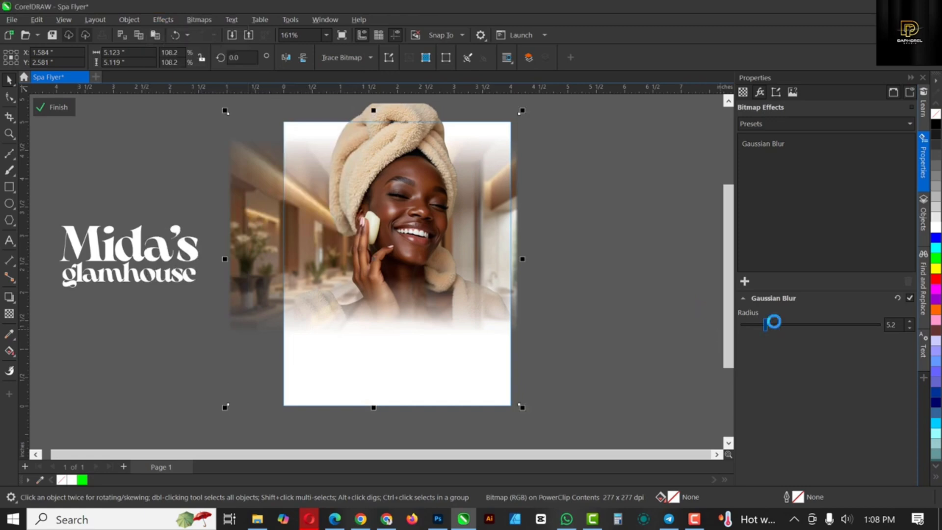
{"action": "left_click_drag", "start_coordinate": [774, 322], "coordinate": [780, 321]}
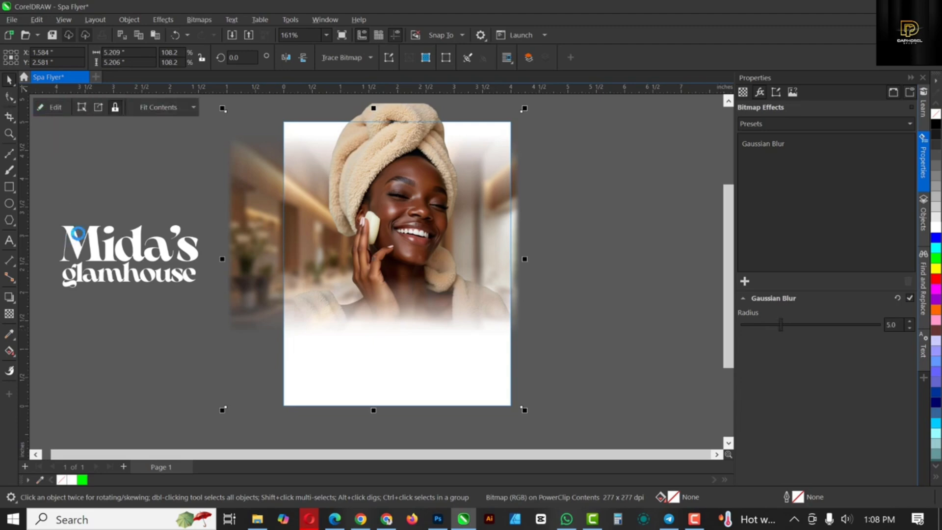
{"action": "left_click", "coordinate": [55, 107]}
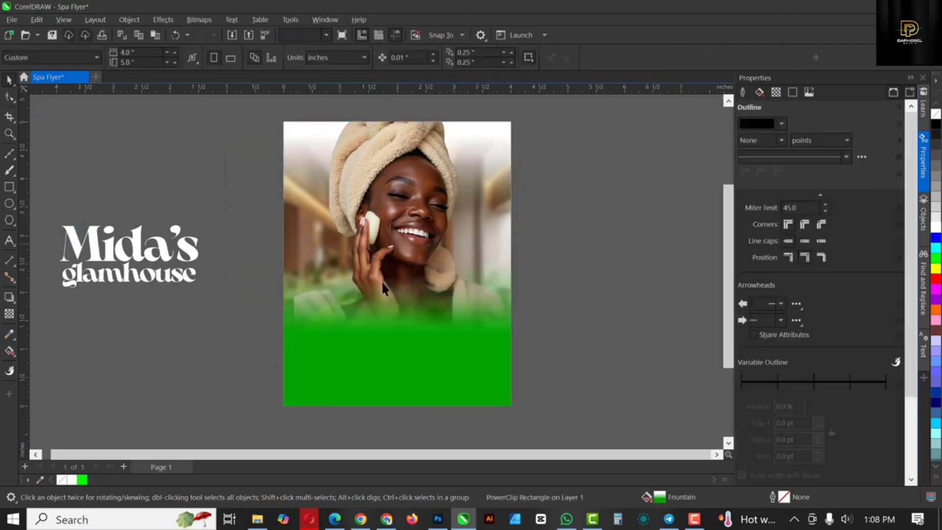
- Draw a 4 × 1.675 inch rectangle across the page's lower part, fill it yellow (#FFFF00) and remove its outline
{"action": "left_click", "coordinate": [415, 278]}
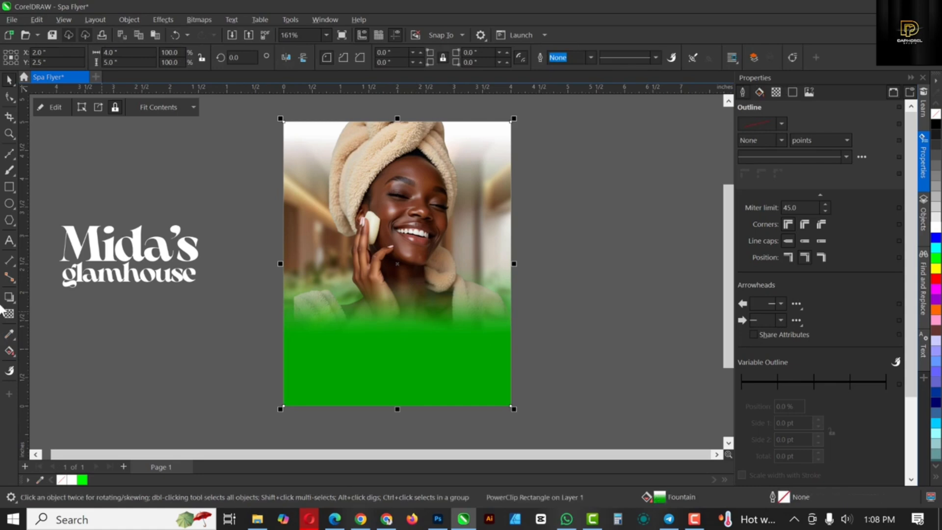
{"action": "left_click", "coordinate": [585, 239]}
{"action": "left_click", "coordinate": [428, 369]}
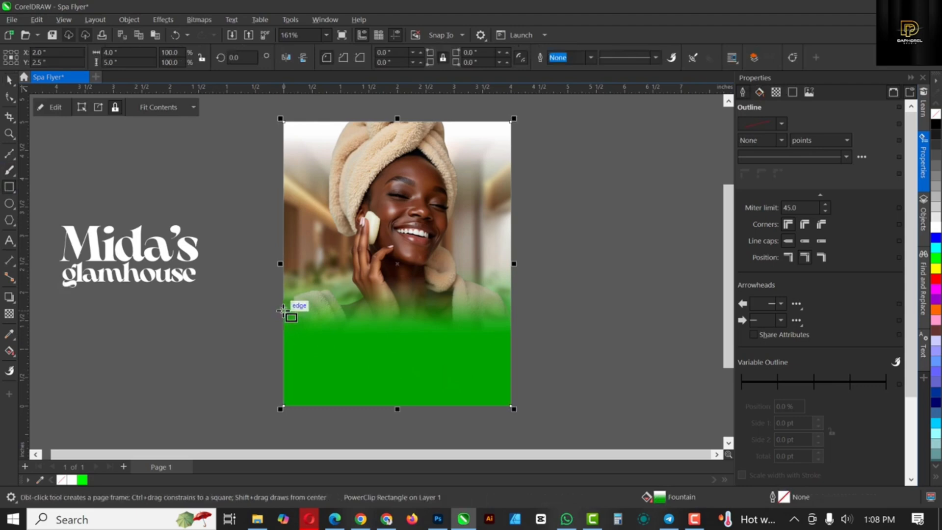
{"action": "left_click_drag", "start_coordinate": [288, 312], "coordinate": [511, 405]}
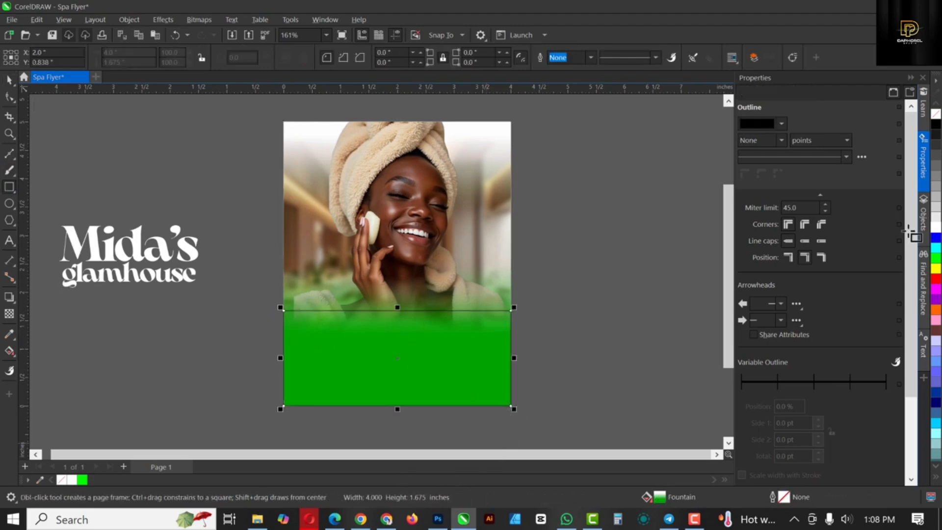
{"action": "left_click", "coordinate": [937, 269]}
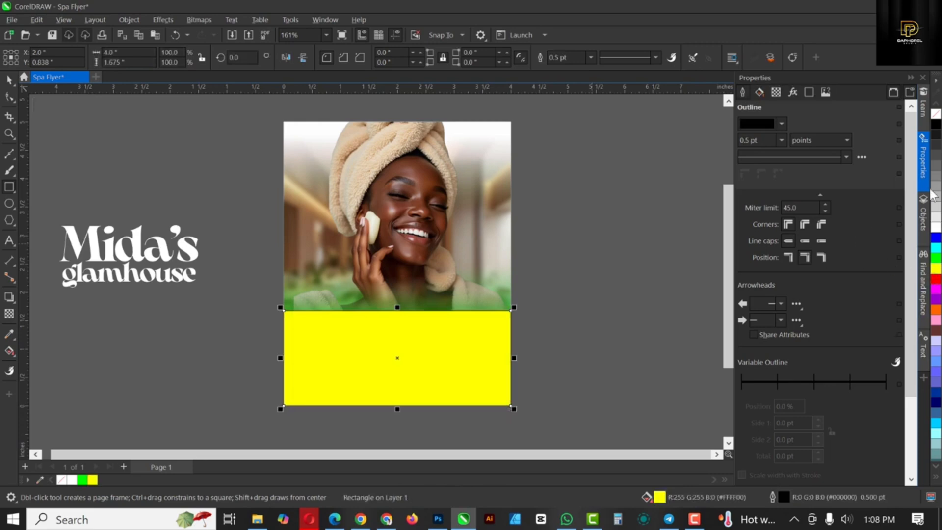
{"action": "left_click", "coordinate": [592, 57]}
{"action": "left_click", "coordinate": [564, 72]}
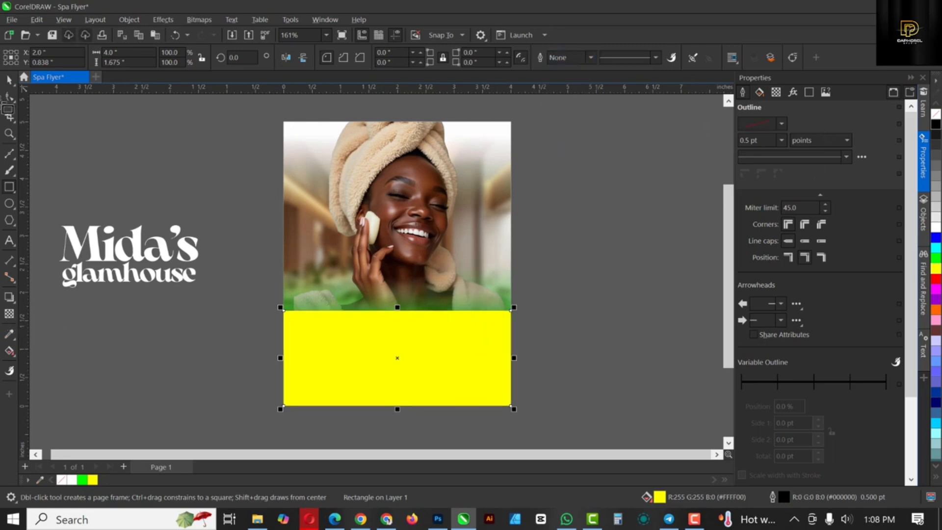
- Fade the yellow rectangle's upper part with a vertical fountain transparency running from just below its middle to its top edge
{"action": "left_click", "coordinate": [10, 316]}
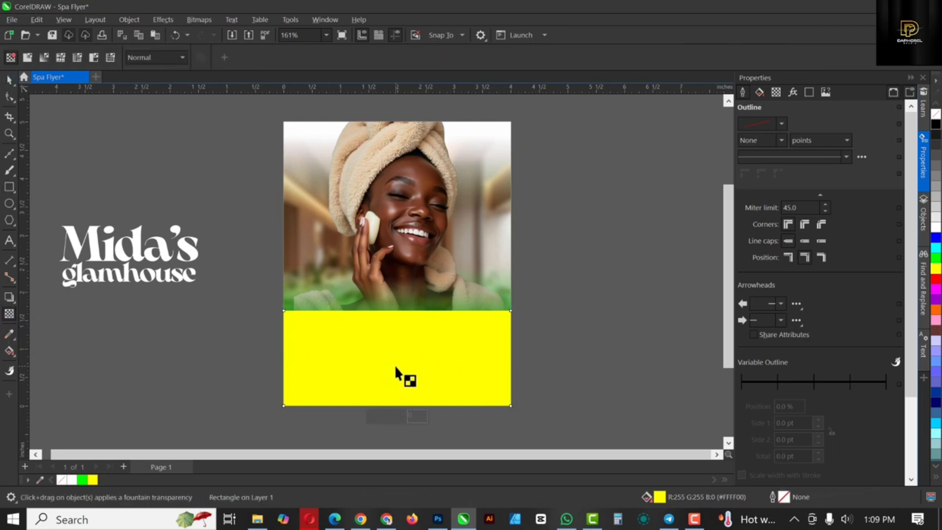
{"action": "left_click_drag", "start_coordinate": [397, 366], "coordinate": [397, 311]}
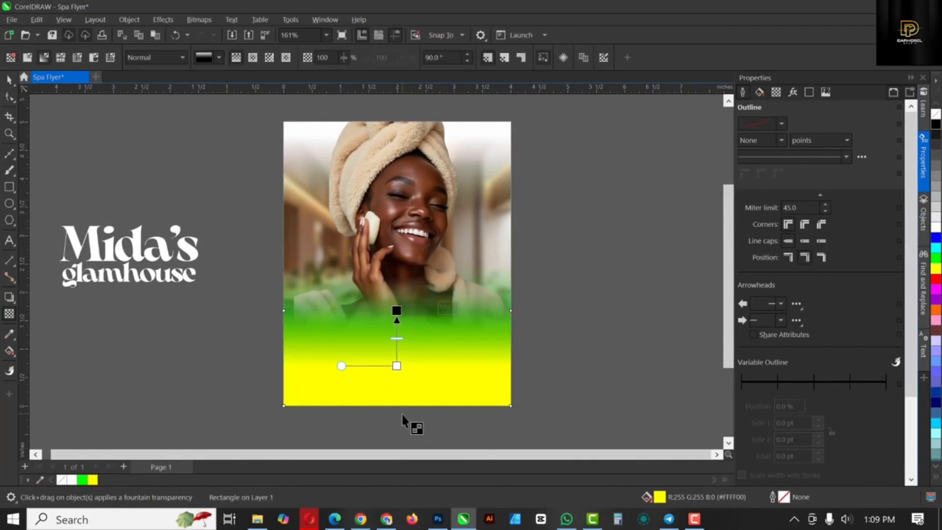
{"action": "key", "text": "space"}
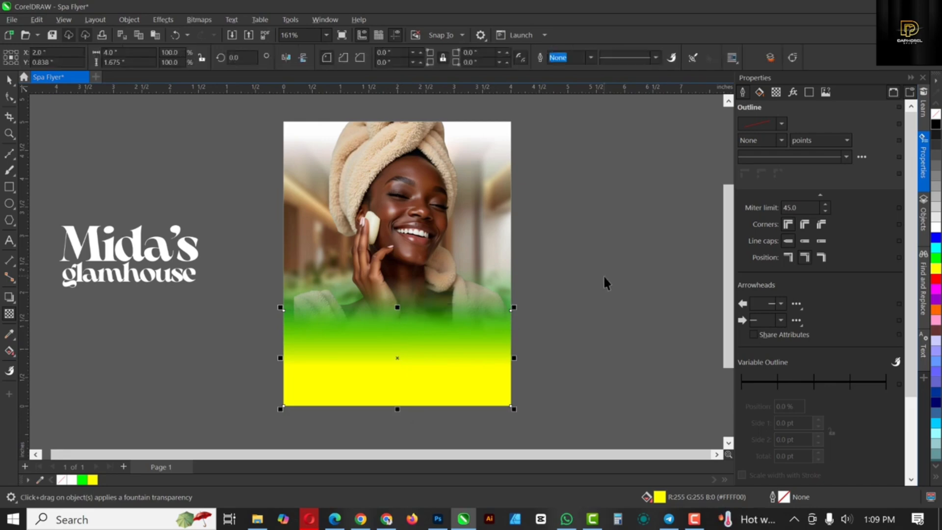
- Raise the yellow rectangle's upper edge slightly so it is about 1.76 inches high
{"action": "left_click", "coordinate": [605, 283]}
{"action": "left_click", "coordinate": [390, 371]}
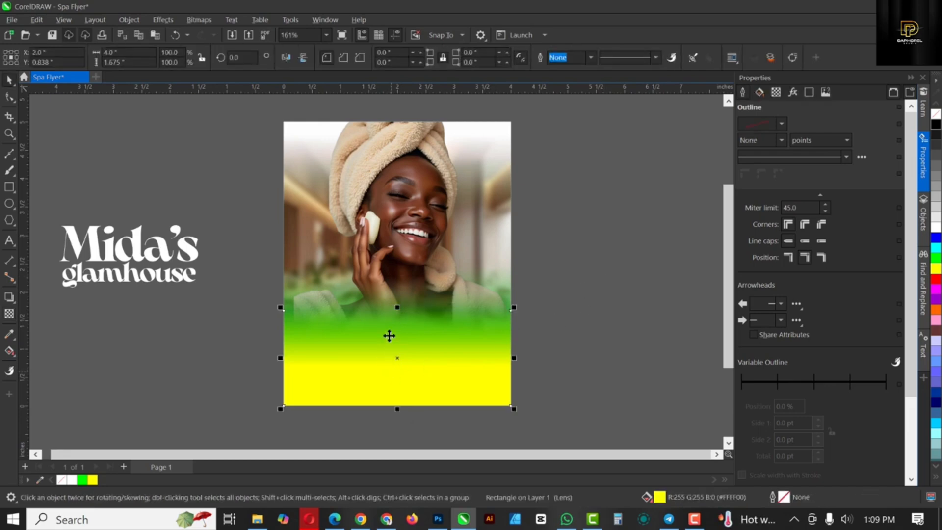
{"action": "left_click_drag", "start_coordinate": [397, 308], "coordinate": [399, 315]}
{"action": "left_click", "coordinate": [658, 302]}
- Shorten the background rectangle's fountain fill by moving its green end up to just below the model's chin
{"action": "left_click", "coordinate": [414, 234]}
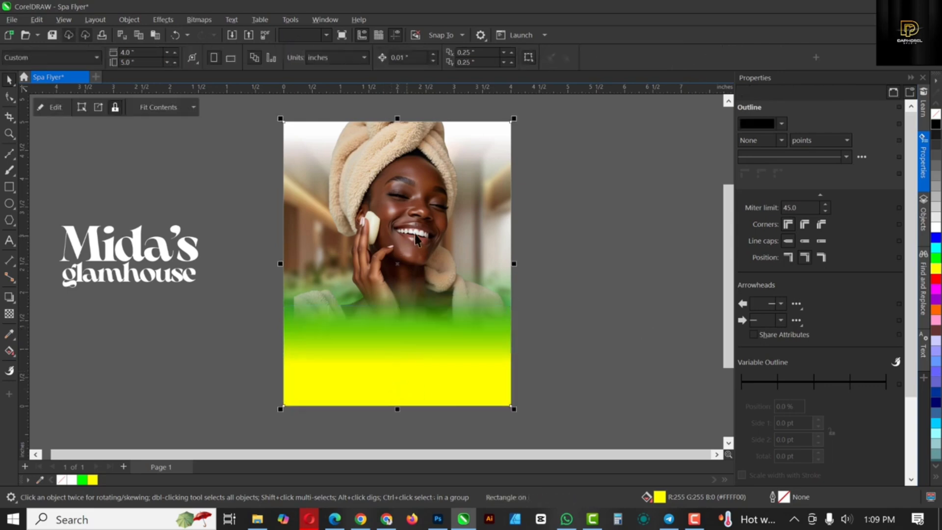
{"action": "key", "text": "g"}
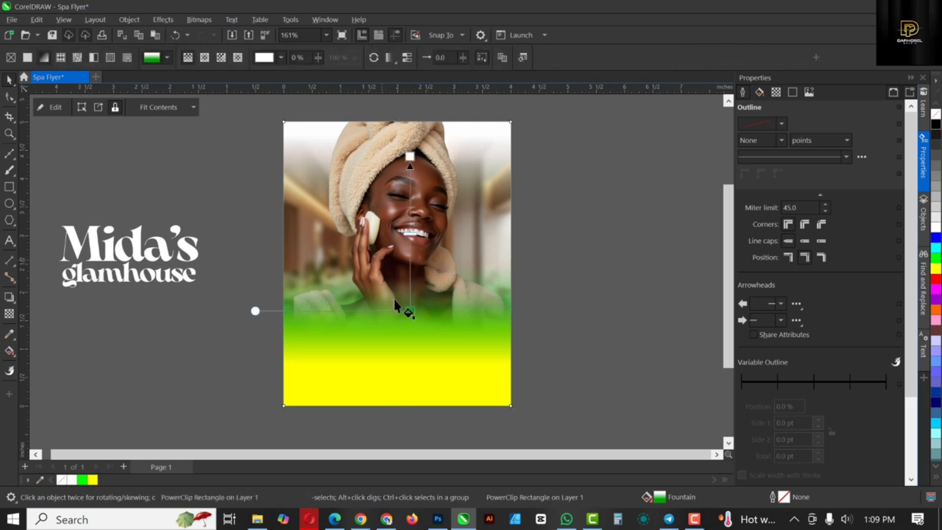
{"action": "left_click_drag", "start_coordinate": [410, 309], "coordinate": [411, 283]}
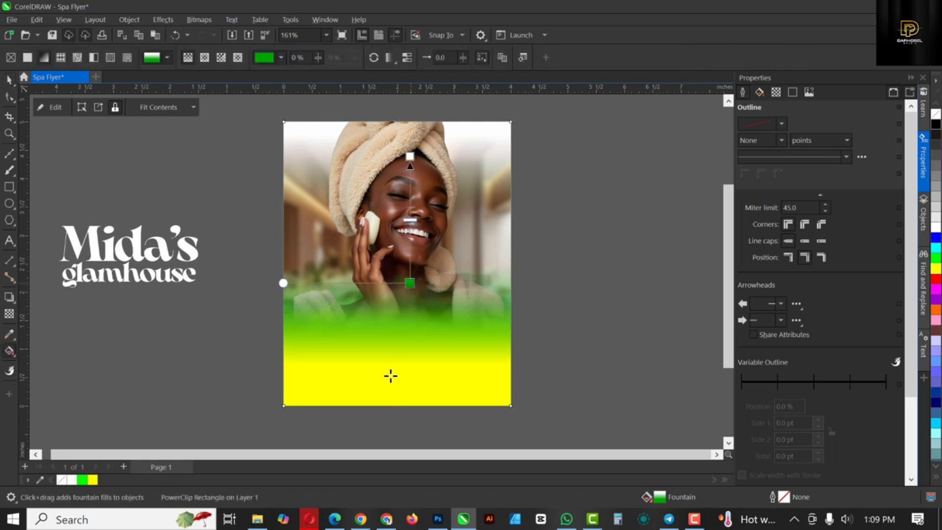
{"action": "left_click", "coordinate": [616, 250]}
{"action": "key", "text": "space"}
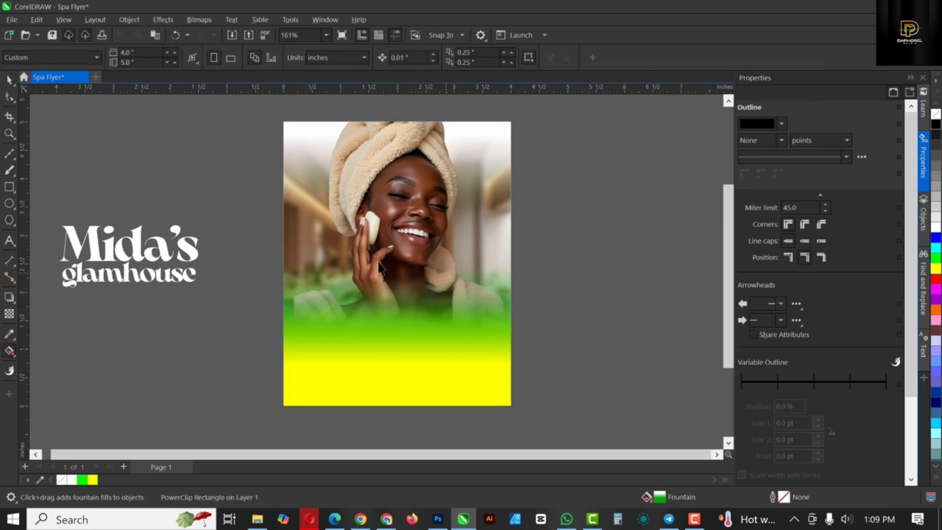
{"action": "left_click", "coordinate": [387, 383]}
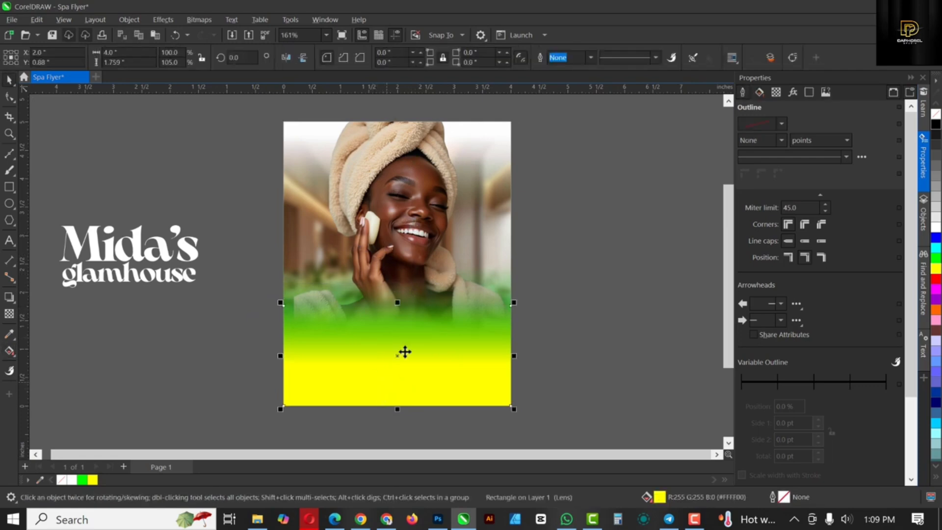
- Bring the TEXT image from the MIDAS GLAM folder into the flyer and place it on the yellow area
{"action": "left_click", "coordinate": [258, 519]}
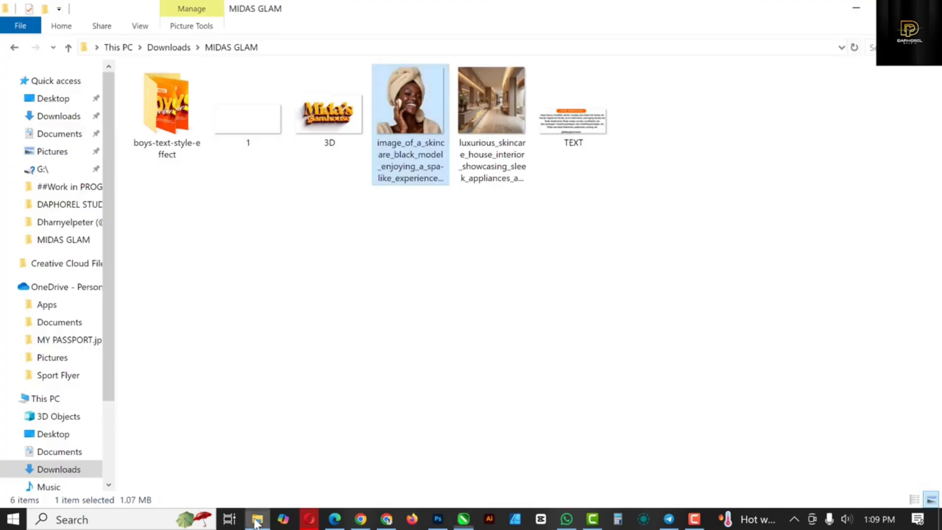
{"action": "left_click", "coordinate": [591, 126]}
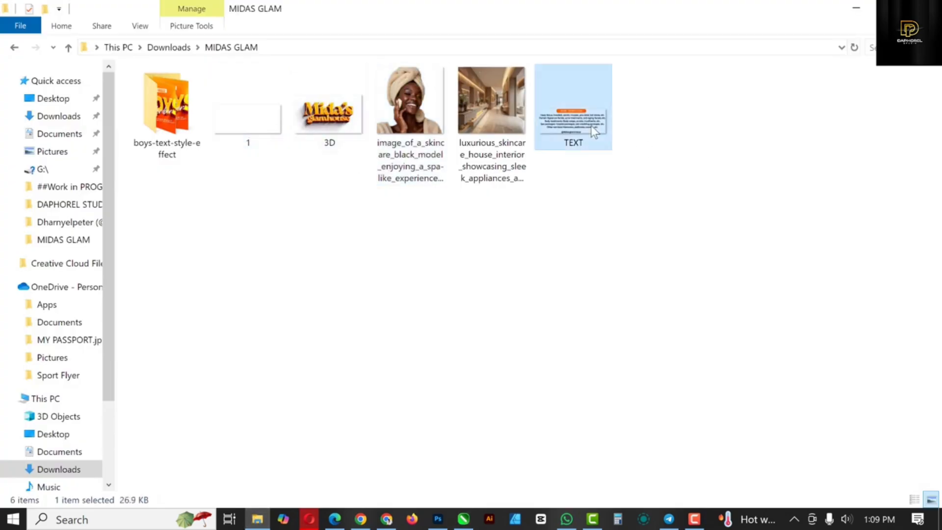
{"action": "left_click_drag", "start_coordinate": [570, 126], "coordinate": [411, 373]}
{"action": "left_click", "coordinate": [557, 371]}
{"action": "scroll", "coordinate": [408, 380], "scroll_direction": "up", "scroll_amount": 3}
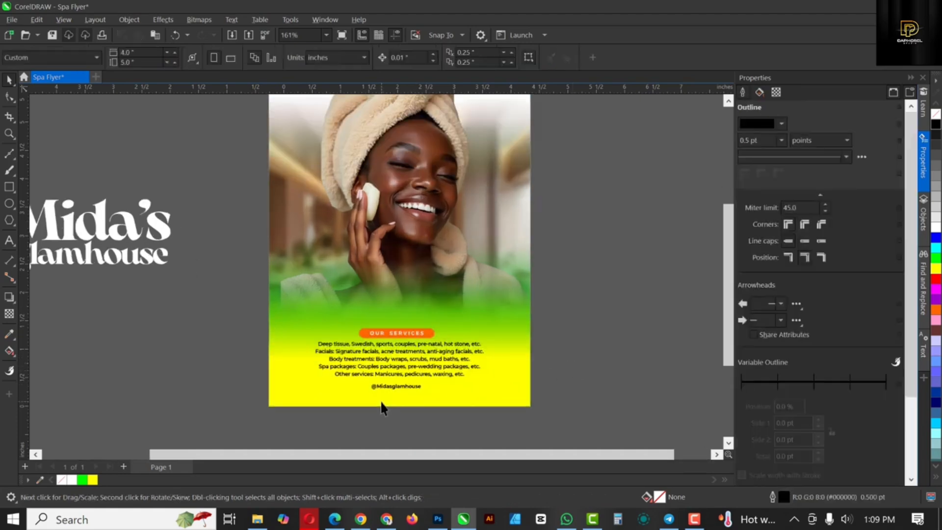
{"action": "scroll", "coordinate": [401, 391], "scroll_direction": "up", "scroll_amount": 3}
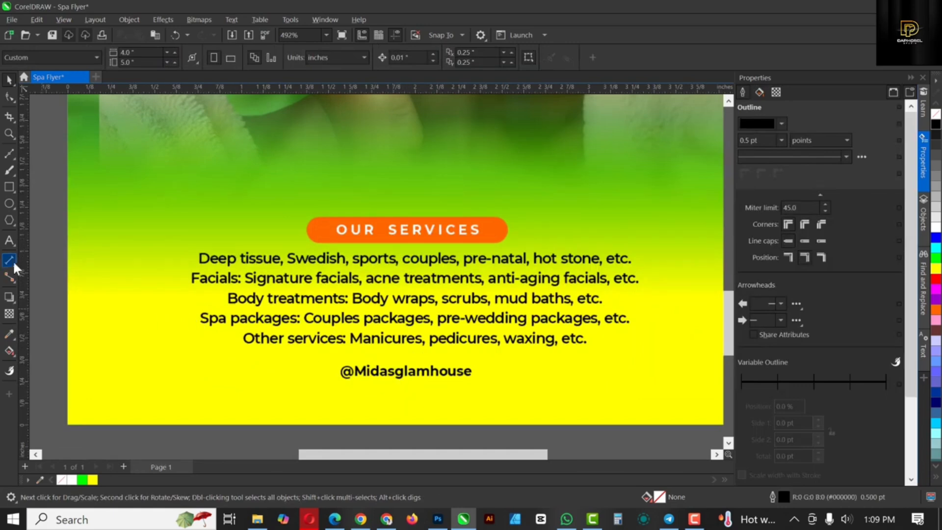
{"action": "left_click", "coordinate": [9, 187]}
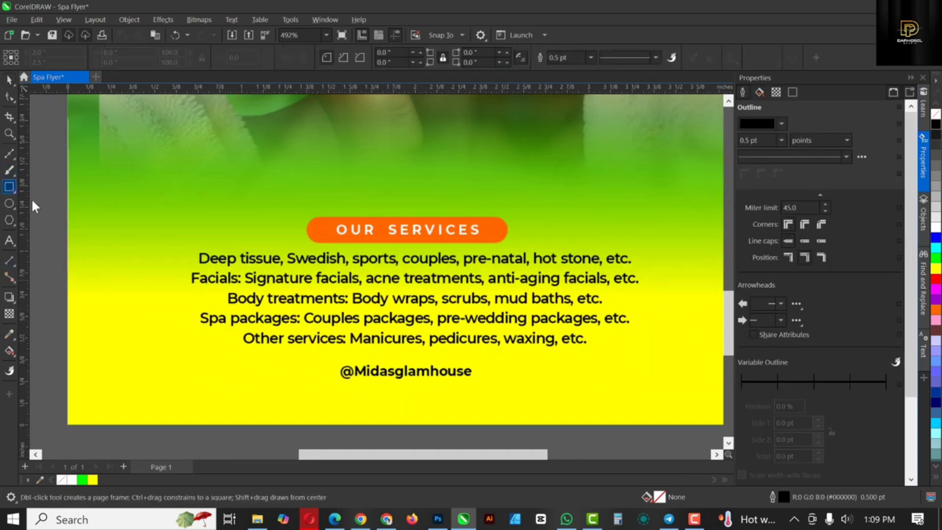
{"action": "left_click_drag", "start_coordinate": [308, 362], "coordinate": [509, 374]}
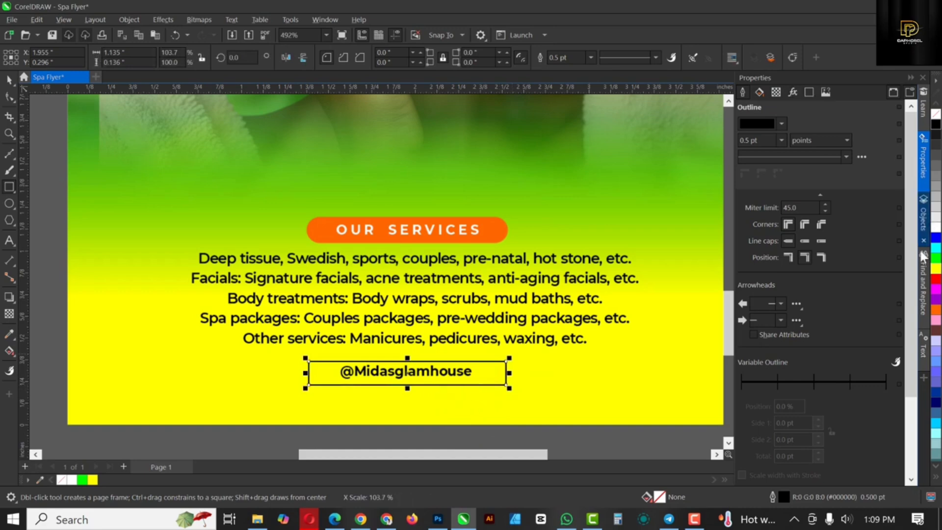
{"action": "left_click", "coordinate": [936, 261]}
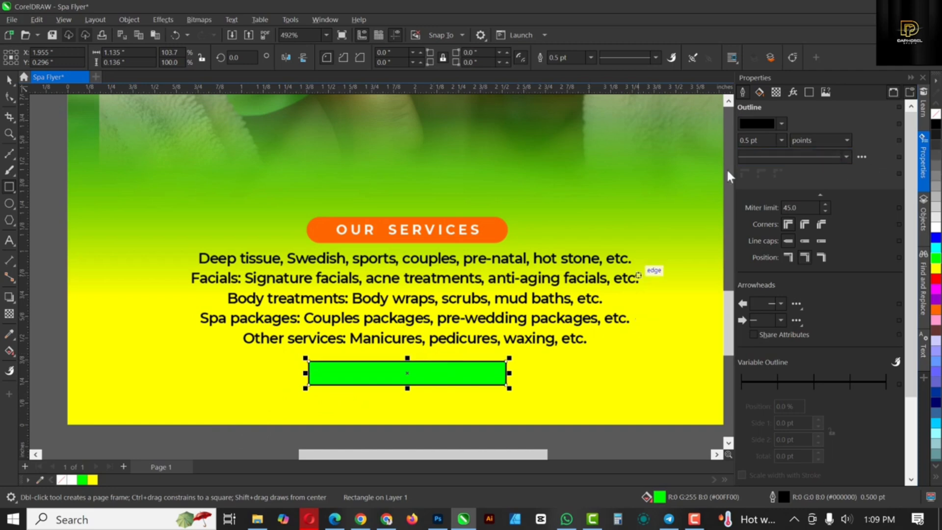
- Remove the green rectangle's outline and darken its fill to #00A700
{"action": "left_click", "coordinate": [592, 57]}
{"action": "left_click", "coordinate": [573, 69]}
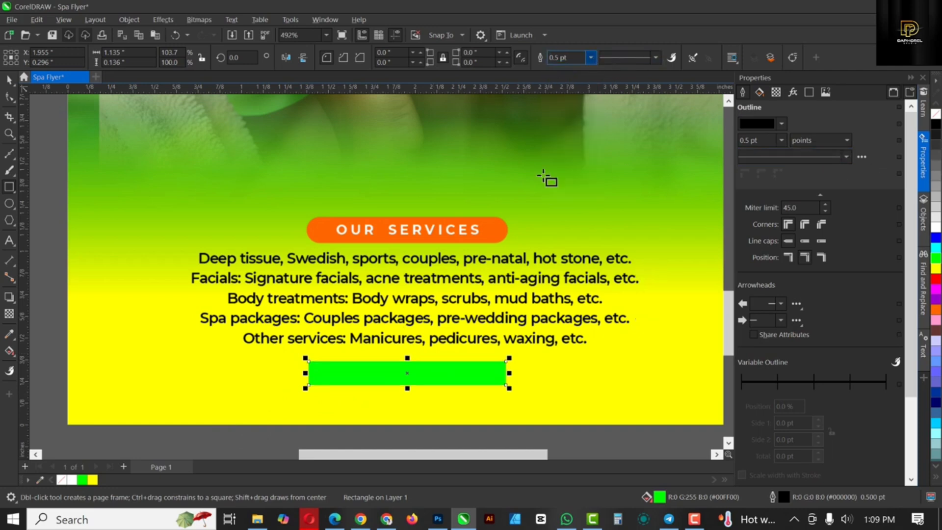
{"action": "left_click", "coordinate": [937, 125], "text": "ctrl"}
{"action": "left_click", "coordinate": [937, 125], "text": "ctrl"}
{"action": "left_click", "coordinate": [937, 125], "text": "ctrl"}
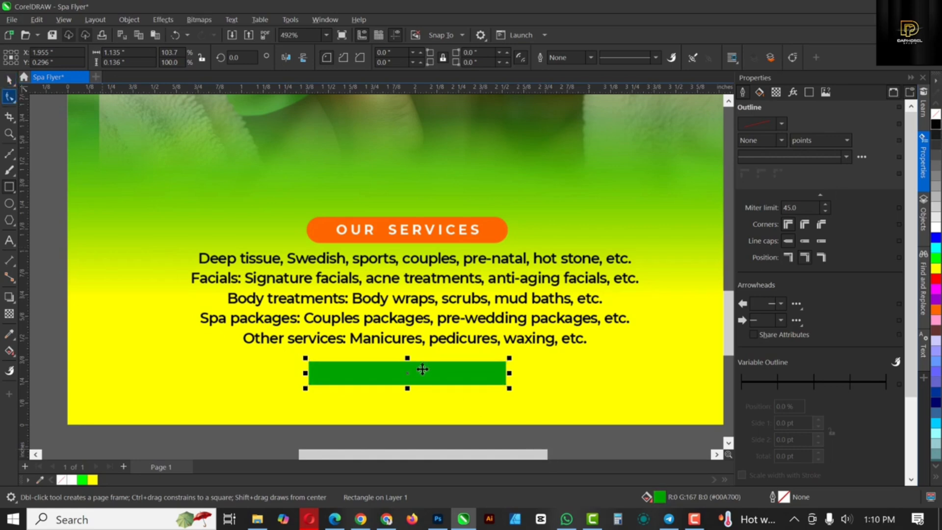
- Fade the green rectangle's right half with a horizontal fountain transparency running from its centre to its right edge
{"action": "key", "text": "space"}
{"action": "left_click", "coordinate": [423, 373]}
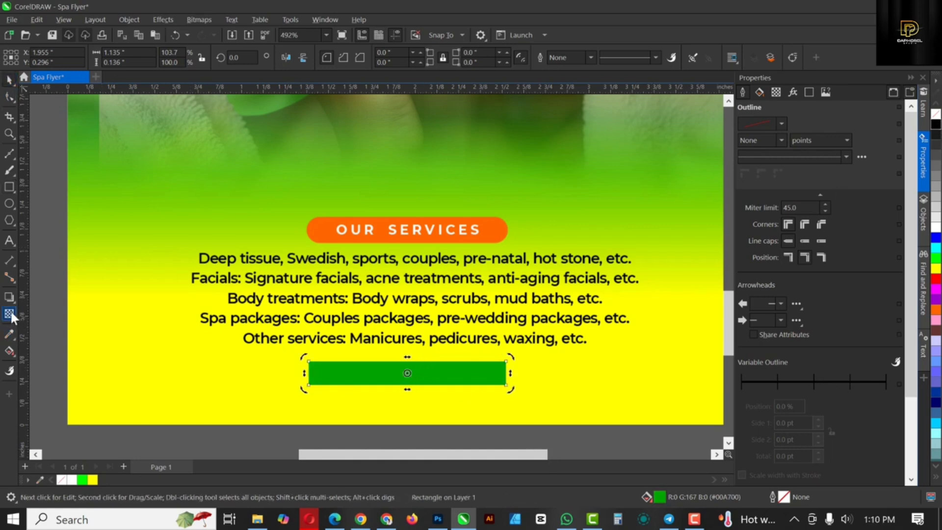
{"action": "left_click", "coordinate": [10, 315]}
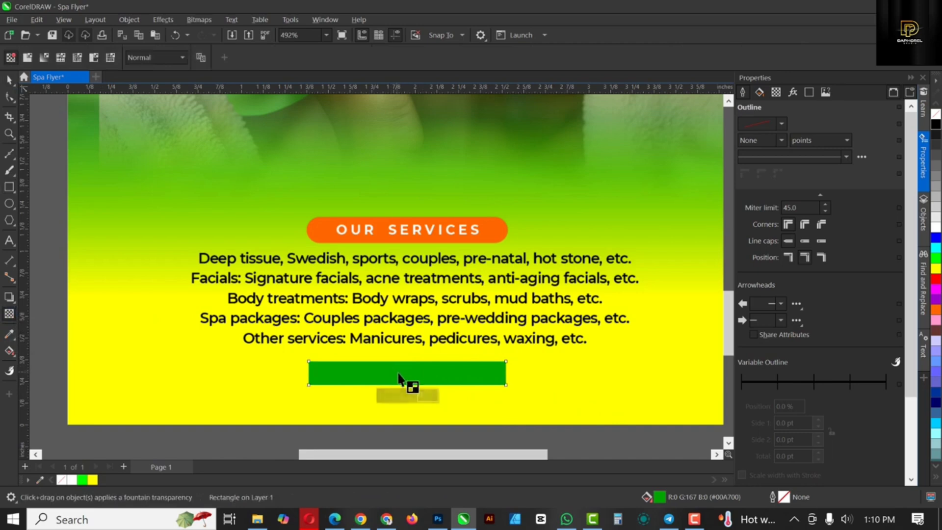
{"action": "left_click_drag", "start_coordinate": [398, 375], "coordinate": [506, 373]}
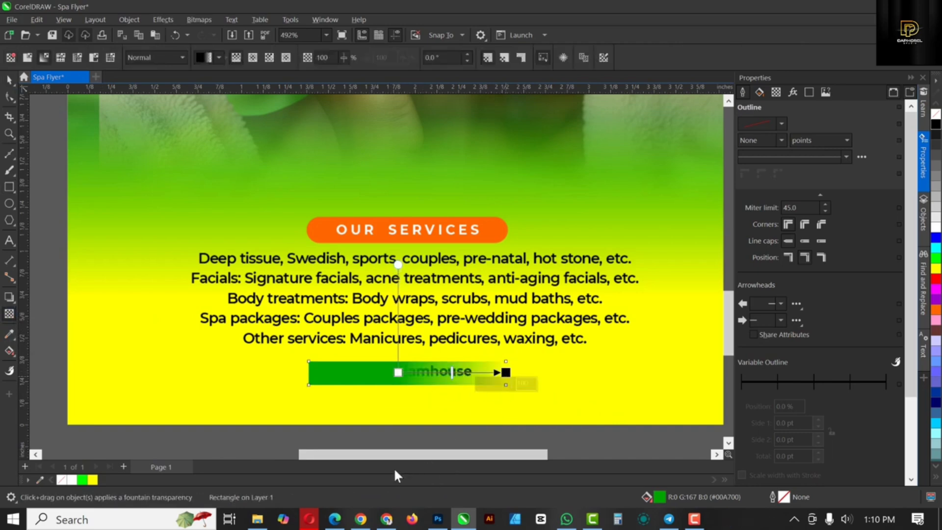
{"action": "key", "text": "space"}
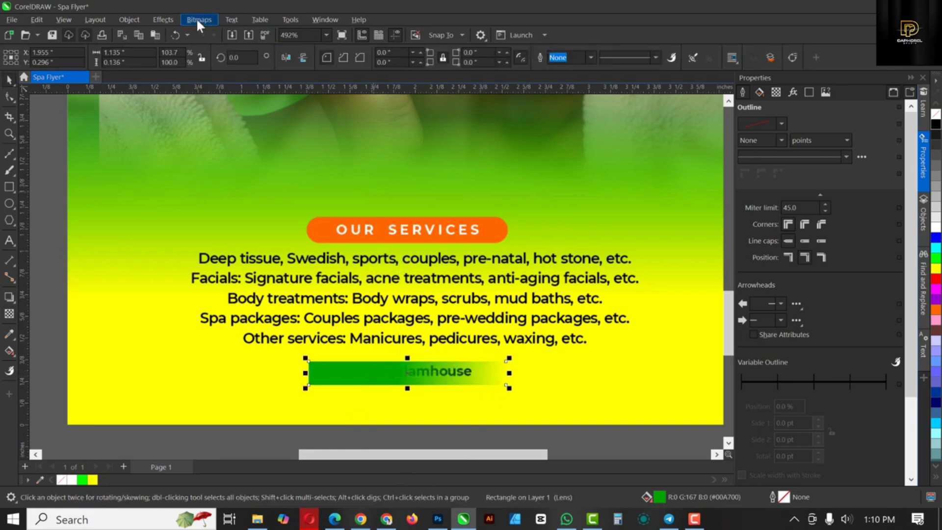
- Convert the green rectangle to a 300 dpi RGB bitmap with transparent background and fade its left half from the centre outward
{"action": "left_click", "coordinate": [199, 19]}
{"action": "left_click", "coordinate": [203, 35]}
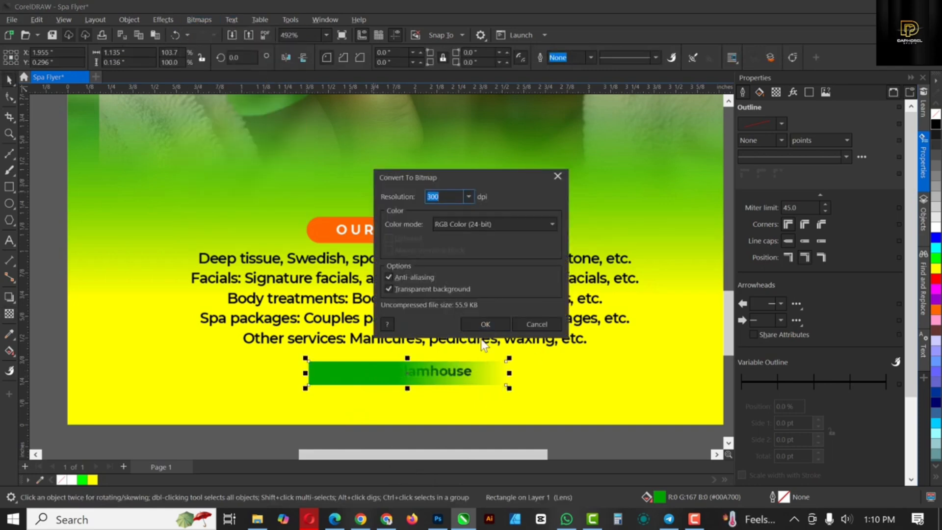
{"action": "left_click", "coordinate": [485, 324]}
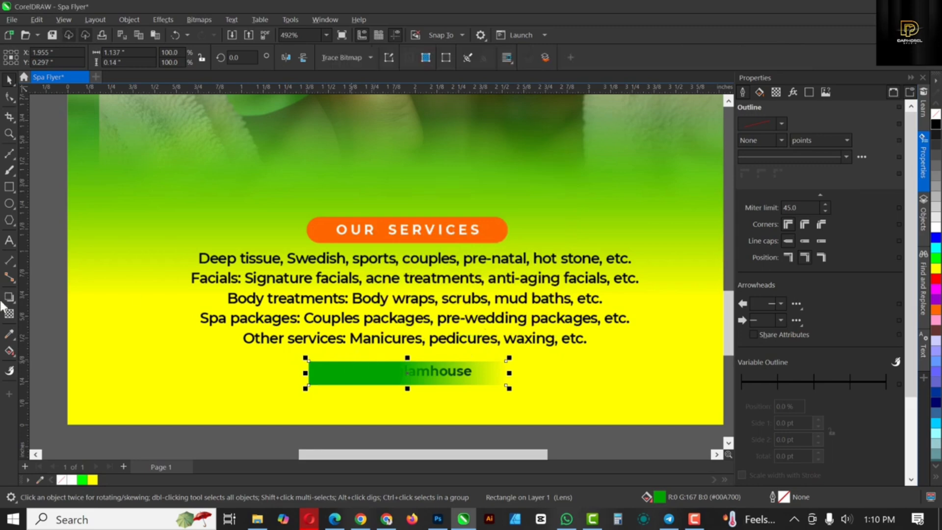
{"action": "left_click", "coordinate": [10, 314]}
{"action": "left_click_drag", "start_coordinate": [404, 370], "coordinate": [319, 379]}
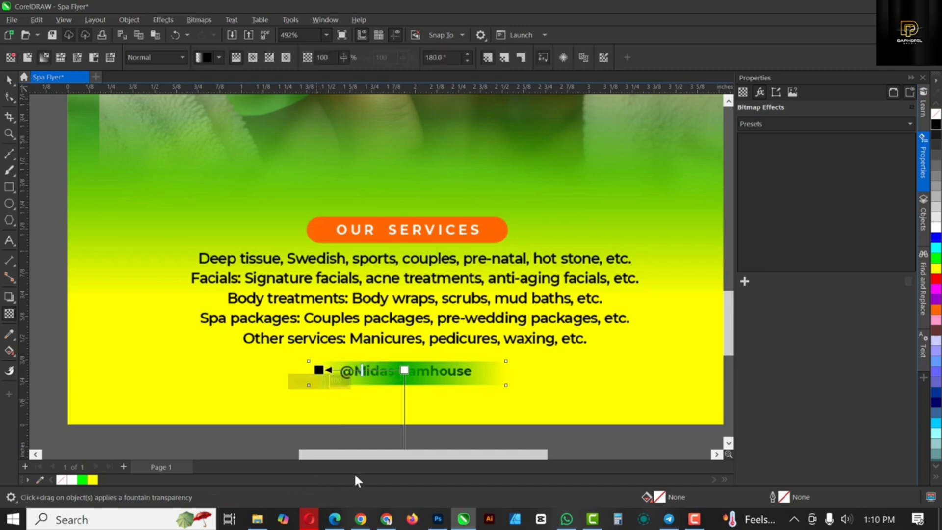
{"action": "key", "text": "space"}
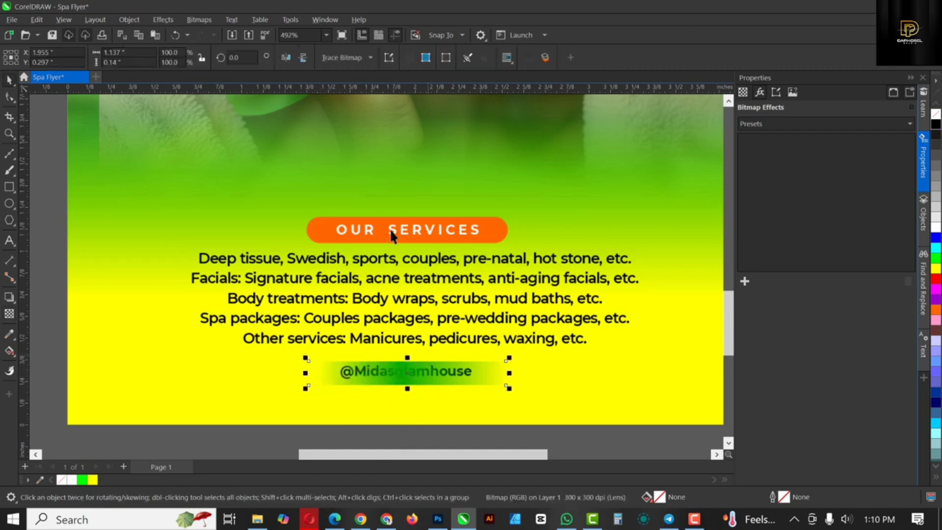
{"action": "left_click", "coordinate": [204, 20]}
{"action": "left_click", "coordinate": [217, 30]}
{"action": "left_click", "coordinate": [485, 325]}
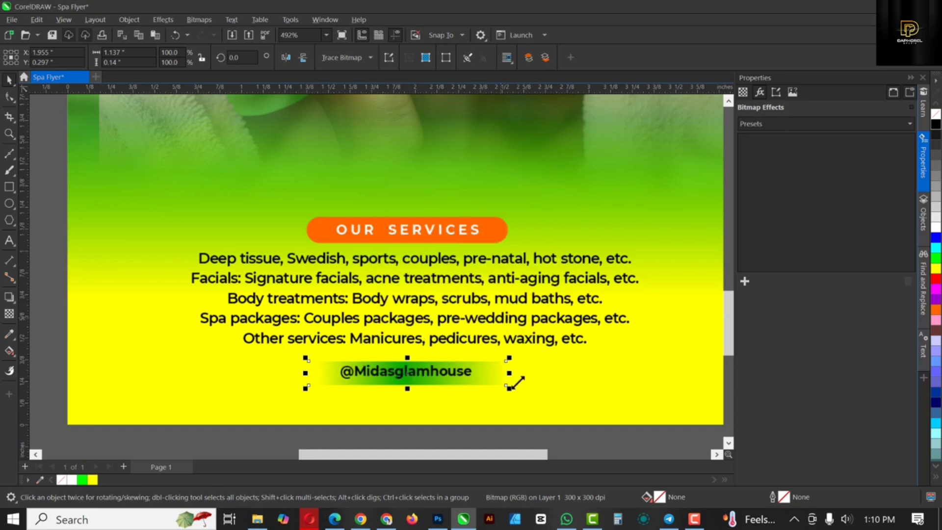
- Widen the green bar behind the handle to about 1.534 inches, keeping its centre and height
{"action": "left_click_drag", "start_coordinate": [508, 374], "coordinate": [516, 392]}
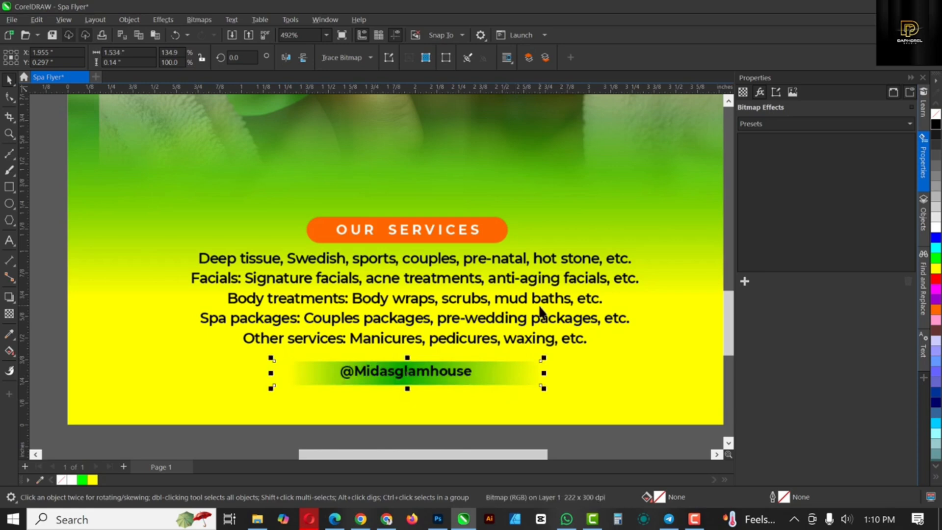
{"action": "left_click", "coordinate": [398, 377]}
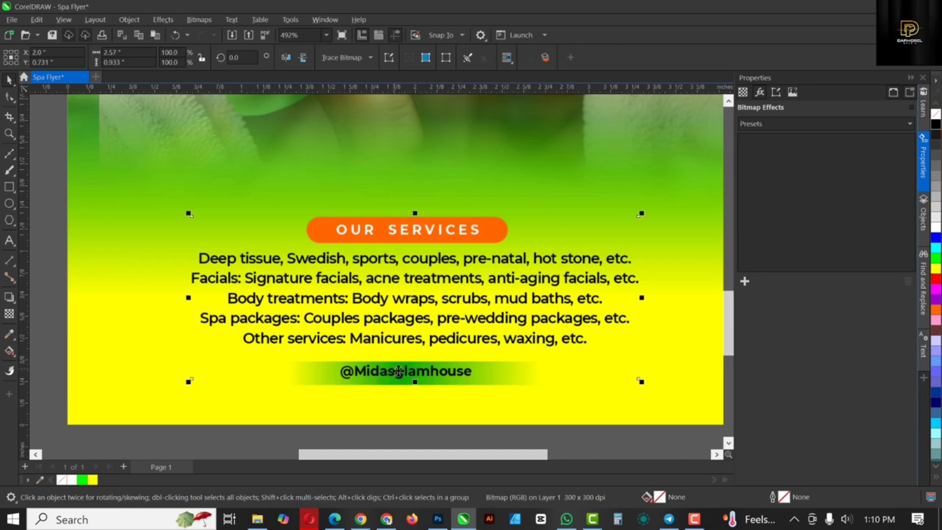
{"action": "scroll", "coordinate": [402, 294], "scroll_direction": "down", "scroll_amount": 2}
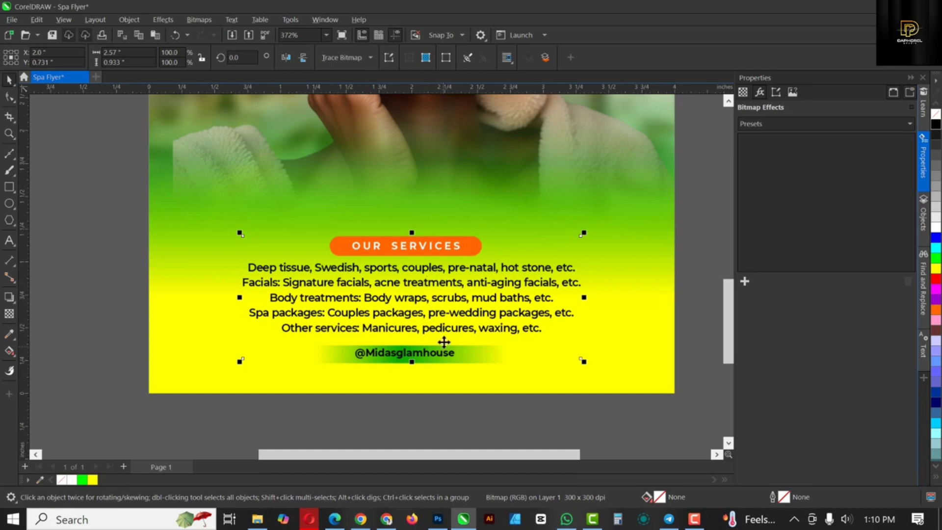
{"action": "scroll", "coordinate": [444, 343], "scroll_direction": "down", "scroll_amount": 3}
{"action": "left_click", "coordinate": [467, 388]}
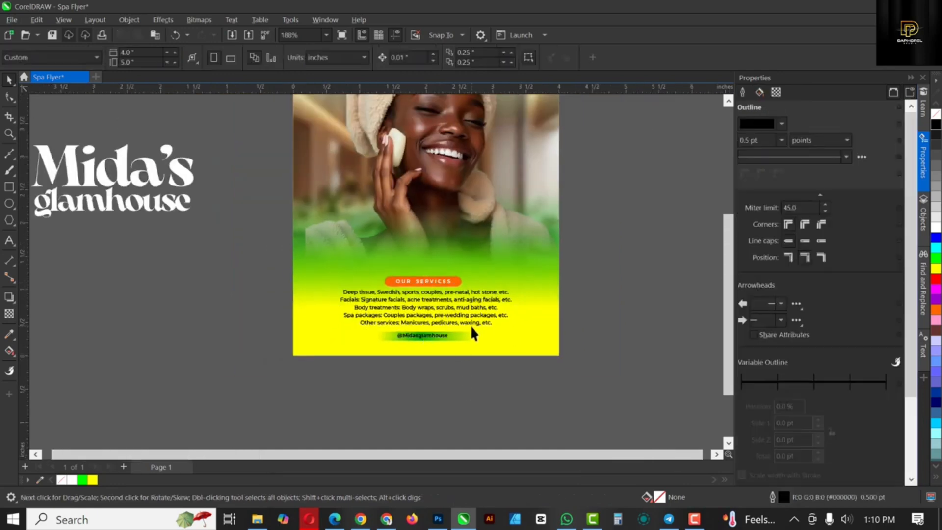
- Move the Mida's glamhouse title group onto the flyer, just above the OUR SERVICES label
{"action": "scroll", "coordinate": [471, 326], "scroll_direction": "down", "scroll_amount": 3}
{"action": "scroll", "coordinate": [421, 220], "scroll_direction": "up", "scroll_amount": 3}
{"action": "left_click", "coordinate": [169, 238]}
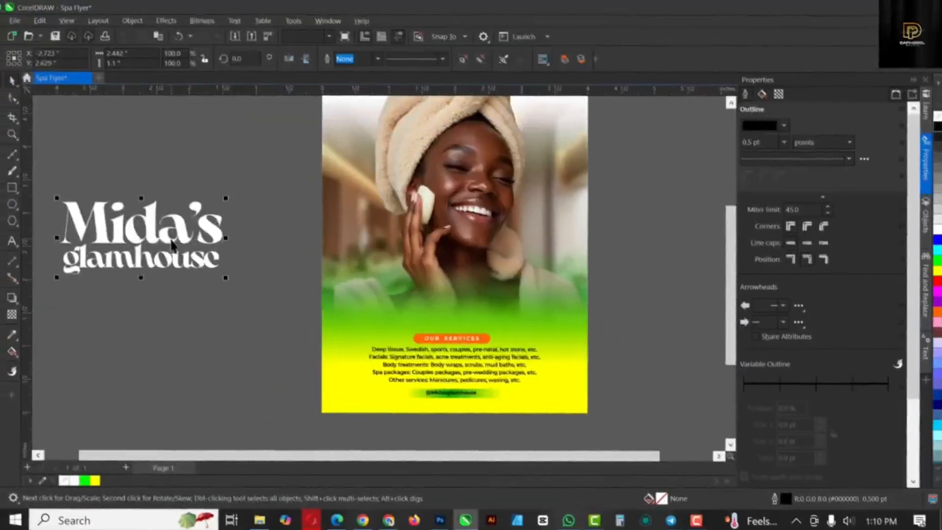
{"action": "left_click_drag", "start_coordinate": [172, 244], "coordinate": [482, 293]}
{"action": "scroll", "coordinate": [443, 270], "scroll_direction": "down", "scroll_amount": 1}
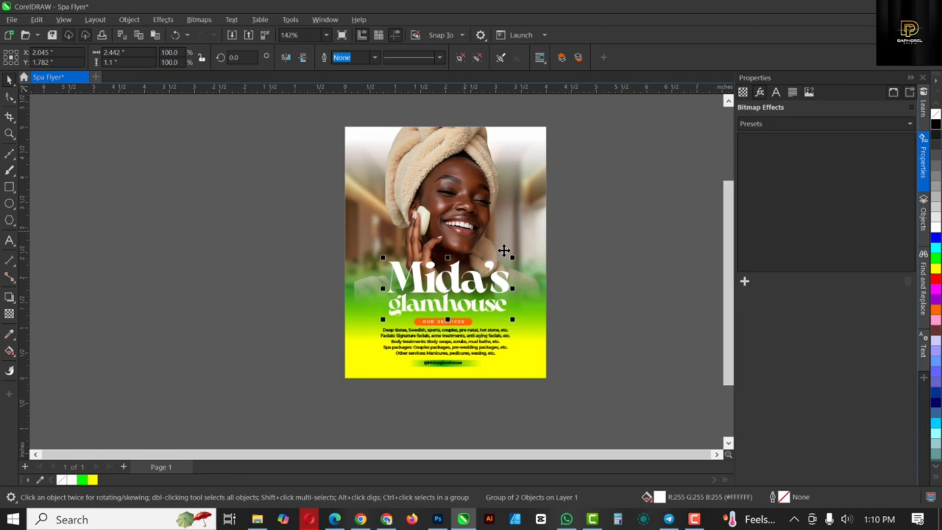
{"action": "scroll", "coordinate": [443, 267], "scroll_direction": "up", "scroll_amount": 1}
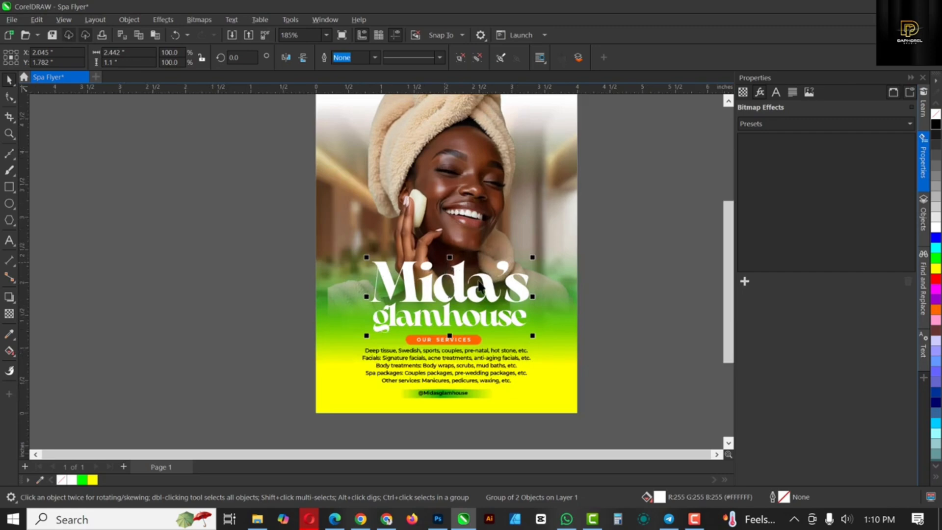
{"action": "key", "text": "Delete"}
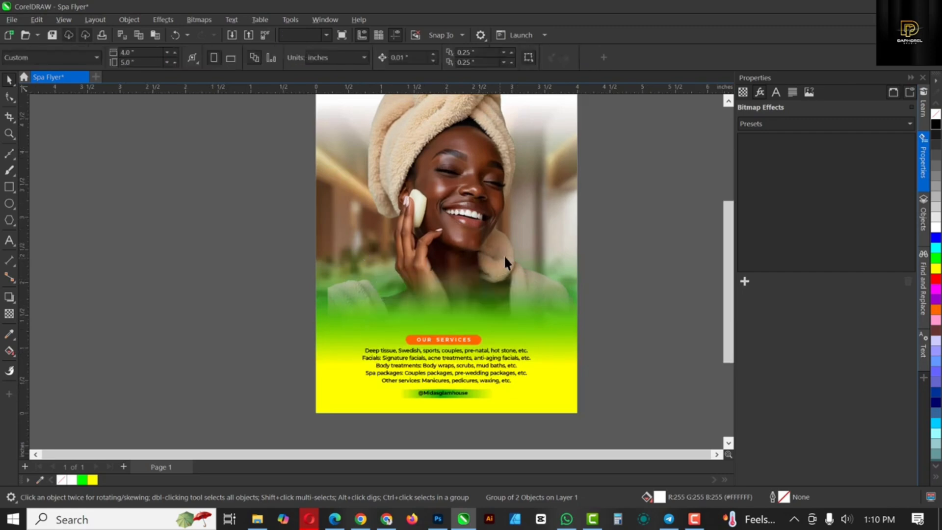
{"action": "key", "text": "ctrl+z"}
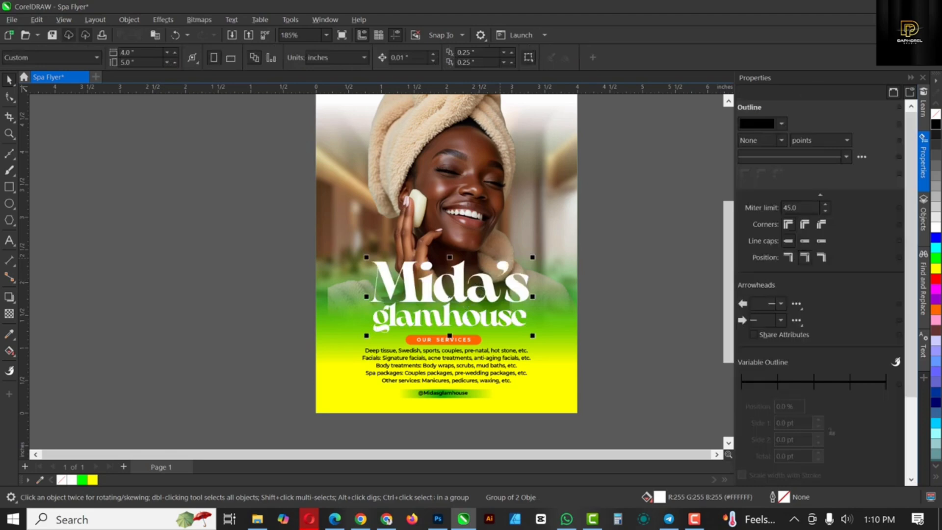
- Start exporting the selected Mida's glamhouse title in PNG - Portable Network Graphics format, limited to the selection
{"action": "left_click", "coordinate": [21, 16]}
{"action": "left_click", "coordinate": [40, 126]}
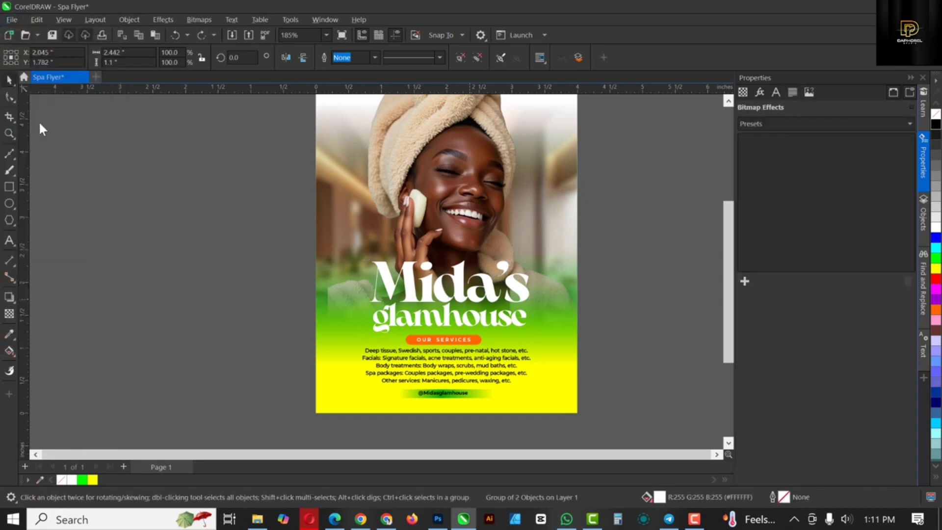
{"action": "left_click", "coordinate": [9, 19]}
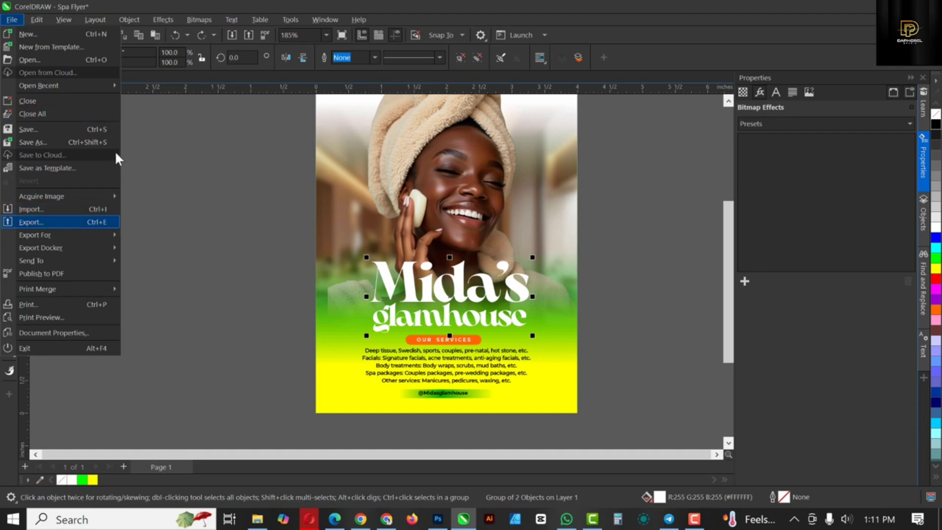
{"action": "key", "text": "ctrl+e"}
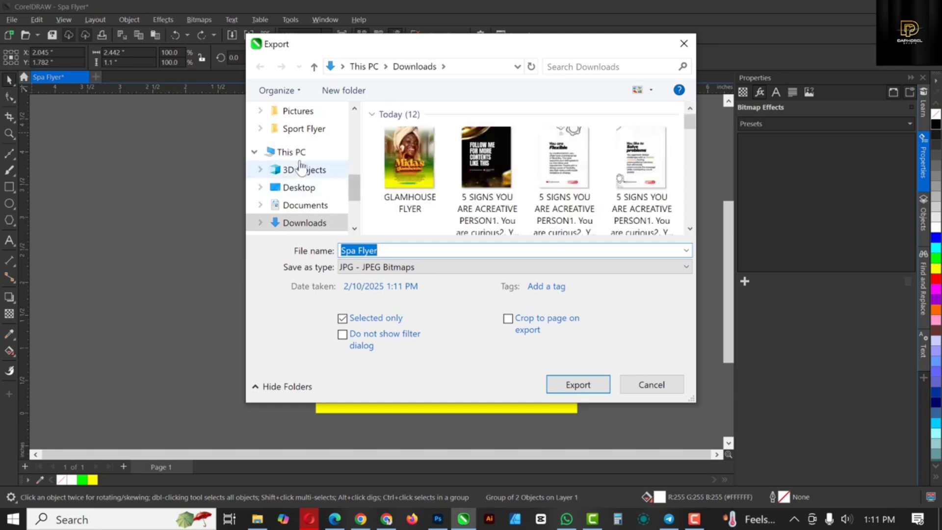
{"action": "left_click", "coordinate": [301, 187]}
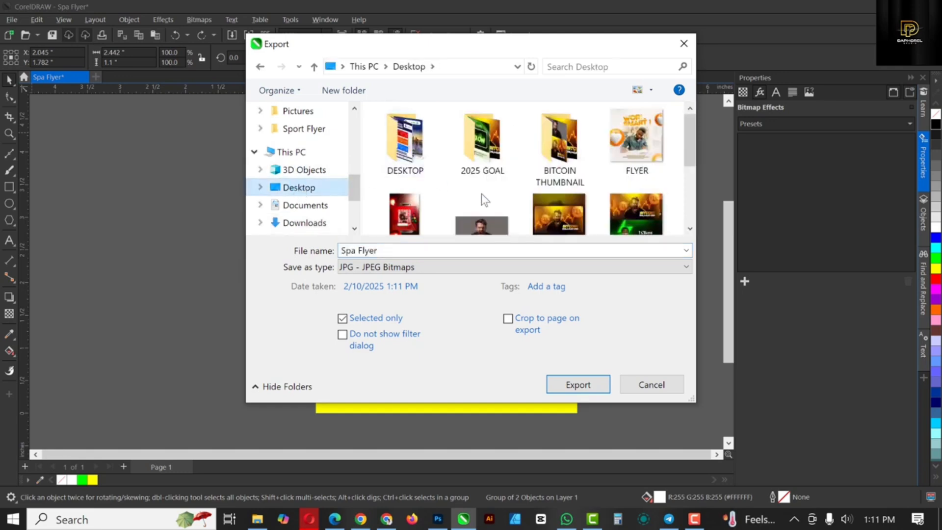
{"action": "scroll", "coordinate": [484, 198], "scroll_direction": "down", "scroll_amount": 5}
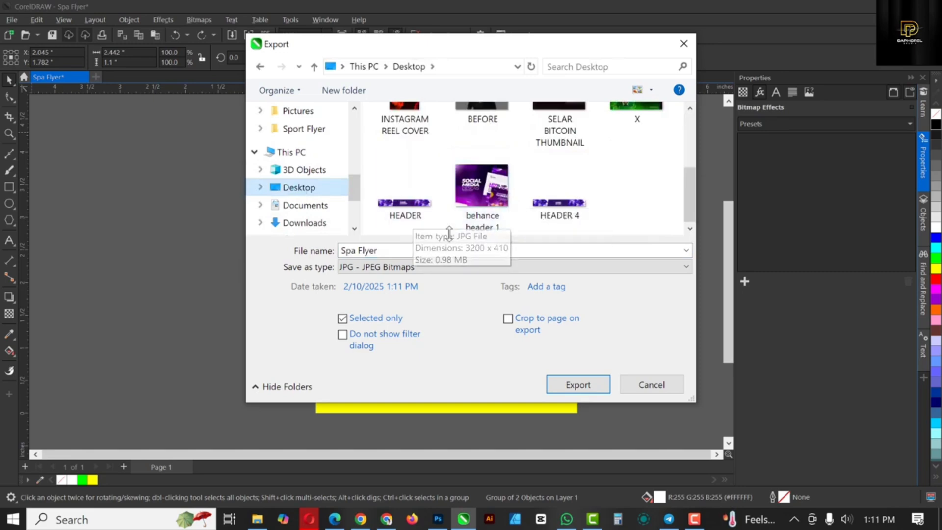
{"action": "left_click", "coordinate": [406, 268]}
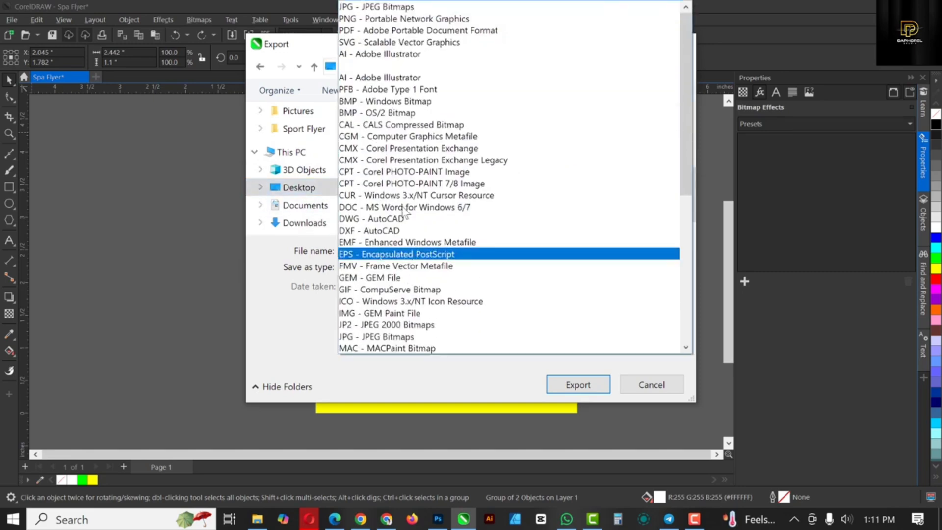
{"action": "left_click", "coordinate": [387, 18]}
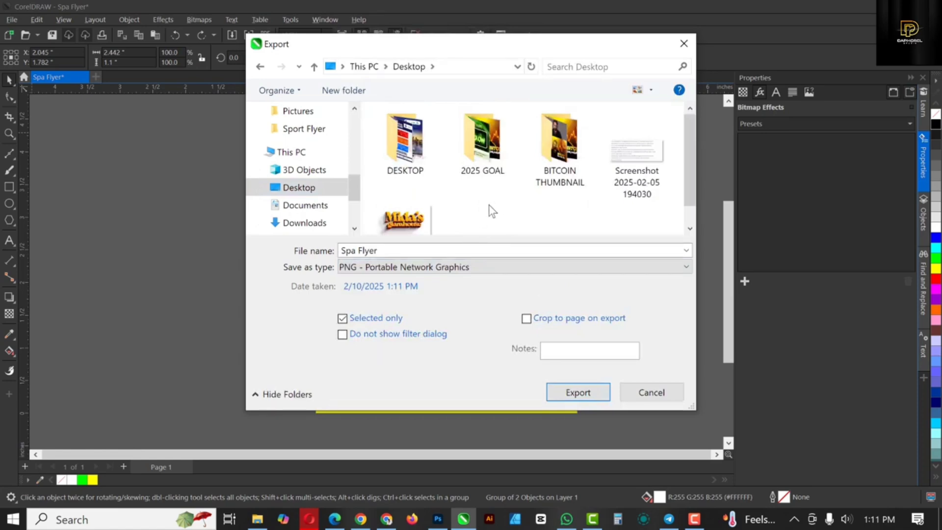
{"action": "scroll", "coordinate": [598, 199], "scroll_direction": "down", "scroll_amount": 1}
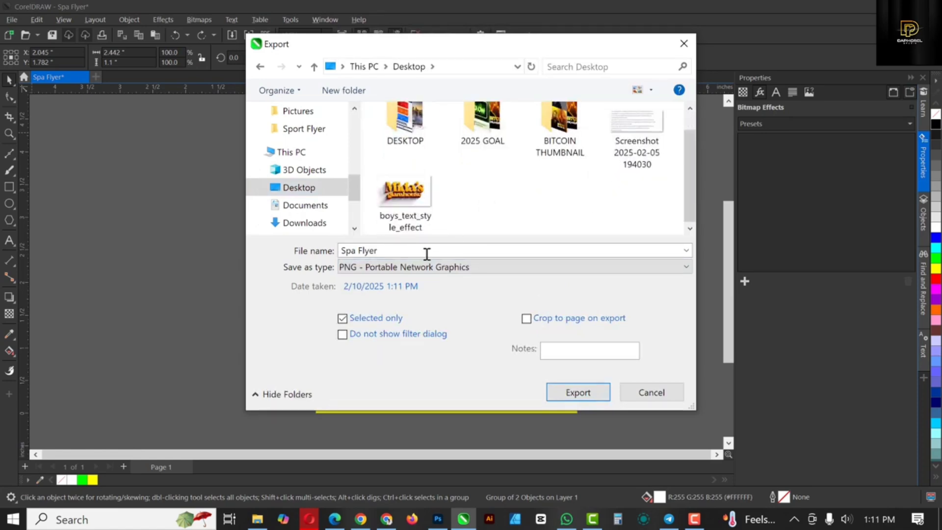
- Choose the existing file 1 in the MIDAS GLAM folder under Downloads as the export target
{"action": "left_click", "coordinate": [315, 223]}
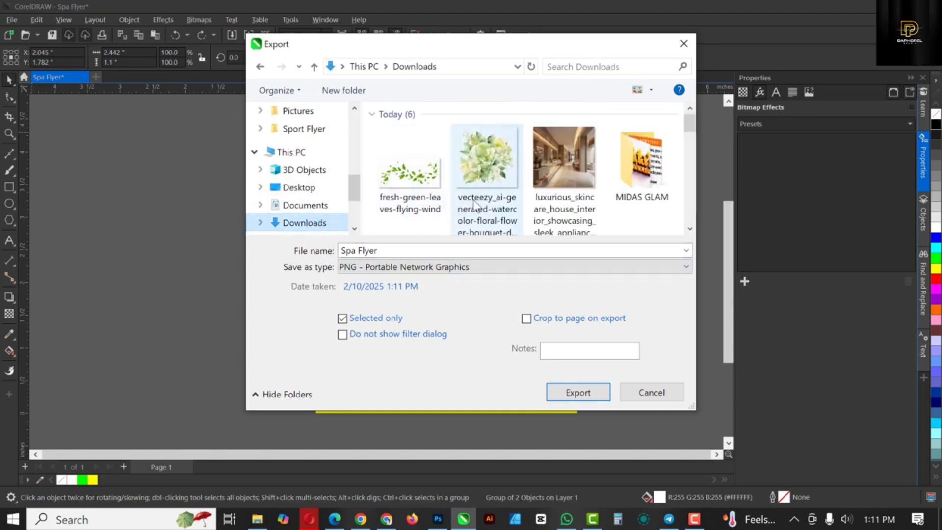
{"action": "scroll", "coordinate": [526, 206], "scroll_direction": "down", "scroll_amount": 2}
{"action": "scroll", "coordinate": [526, 206], "scroll_direction": "up", "scroll_amount": 2}
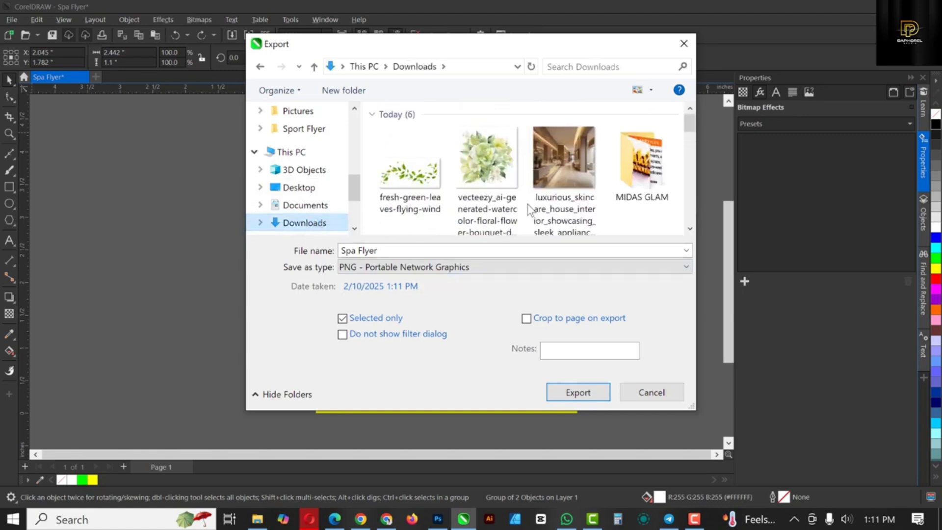
{"action": "double_click", "coordinate": [657, 174]}
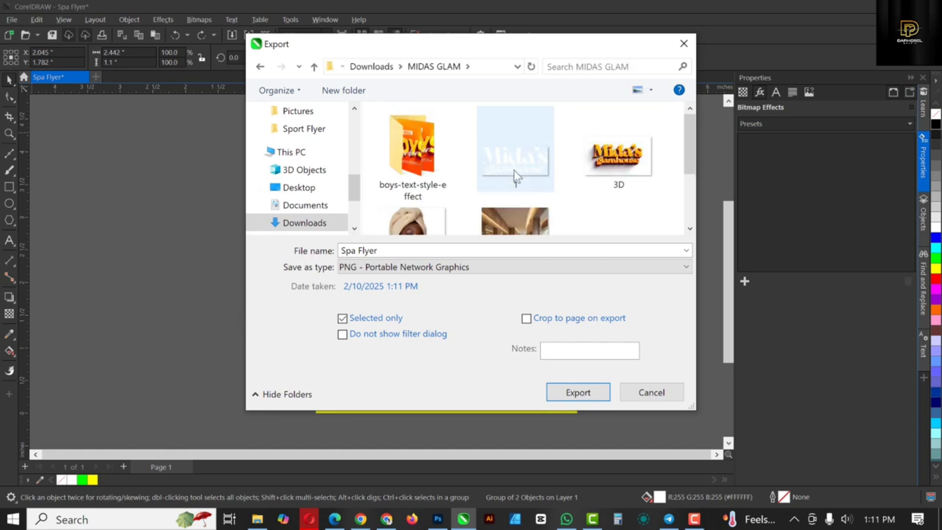
{"action": "left_click", "coordinate": [521, 157]}
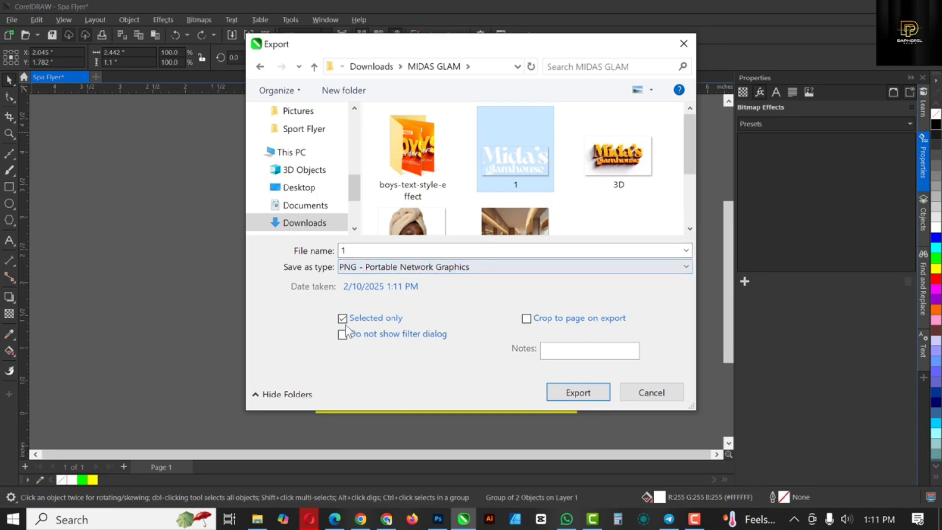
{"action": "left_click_drag", "start_coordinate": [427, 49], "coordinate": [186, 135]}
{"action": "left_click_drag", "start_coordinate": [256, 132], "coordinate": [575, 81]}
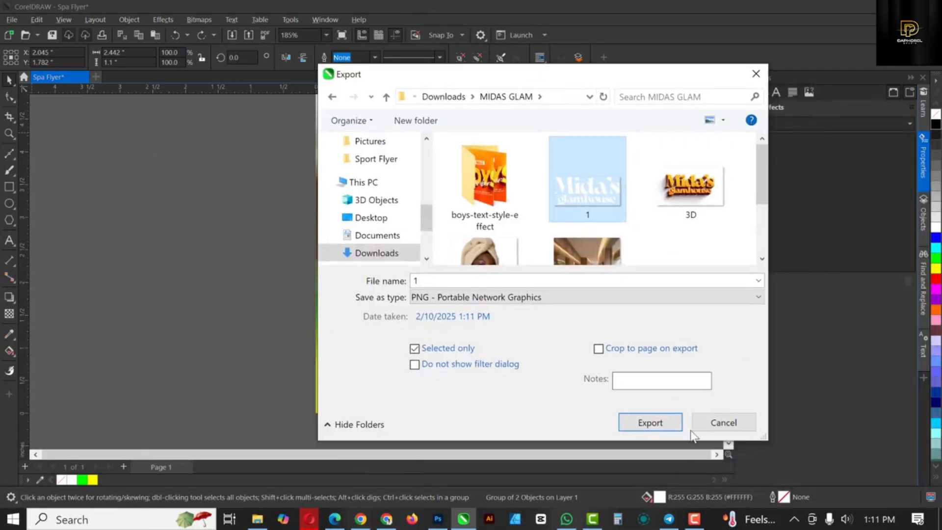
- Export the title as a 24-bit RGB PNG with transparency, replacing the existing file, and fit the flyer page in view
{"action": "left_click", "coordinate": [664, 425]}
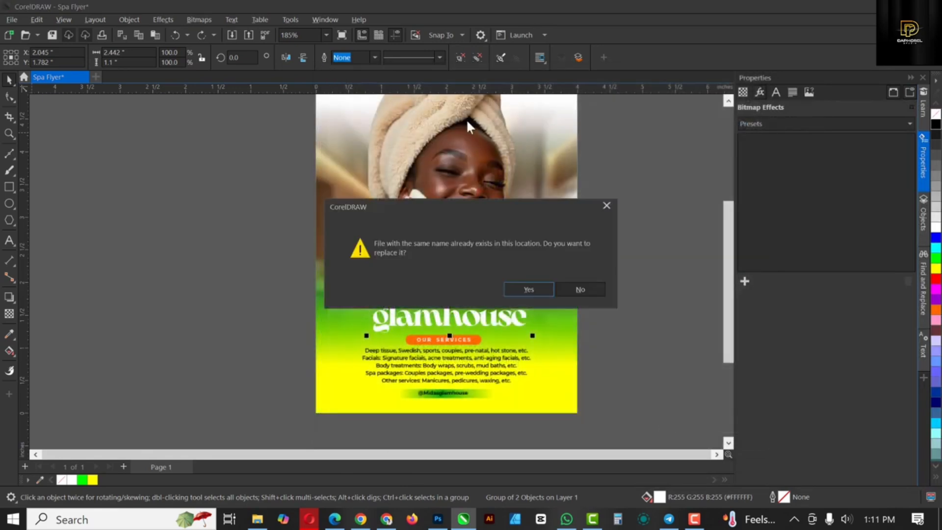
{"action": "left_click", "coordinate": [529, 290]}
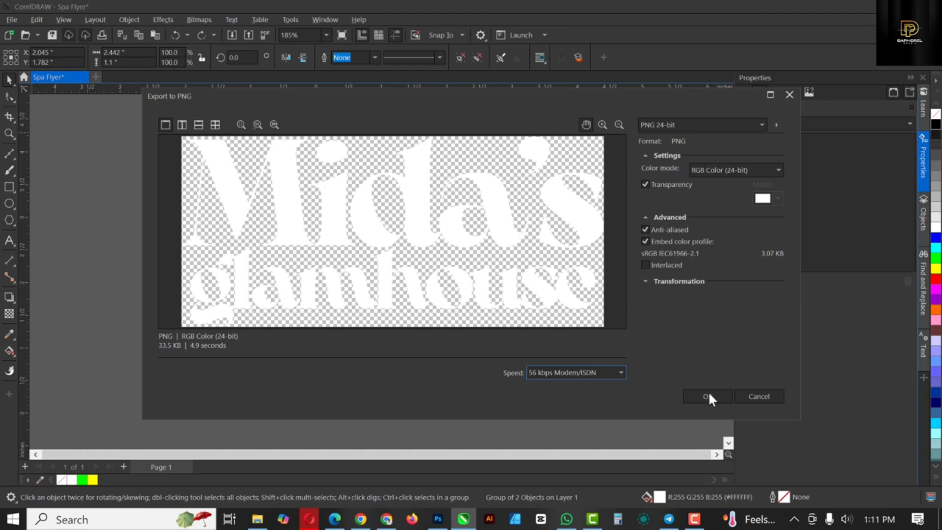
{"action": "left_click", "coordinate": [708, 396]}
{"action": "left_click", "coordinate": [647, 192]}
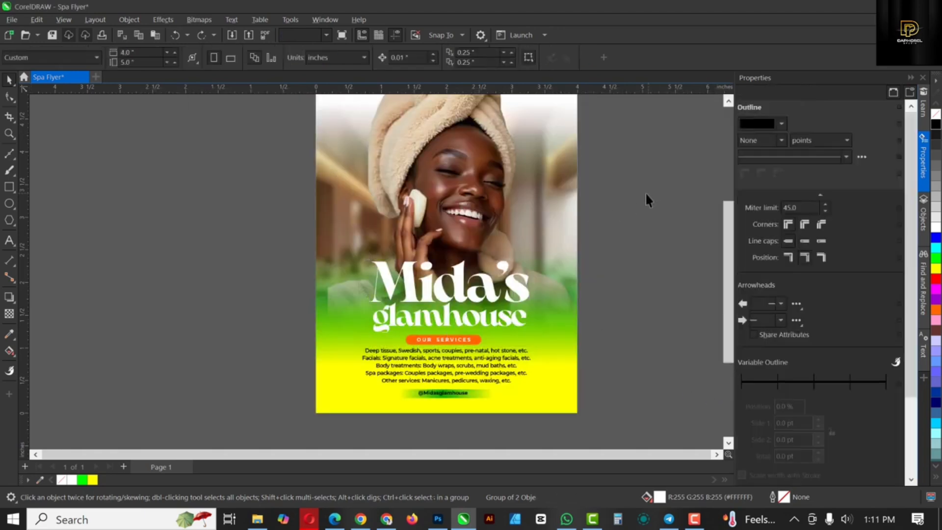
{"action": "key", "text": "shift+F4"}
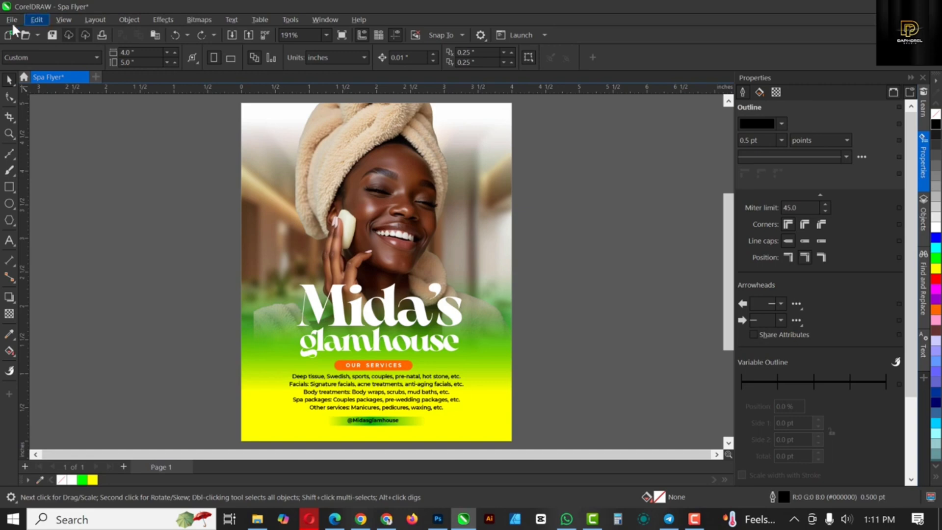
{"action": "left_click", "coordinate": [385, 190]}
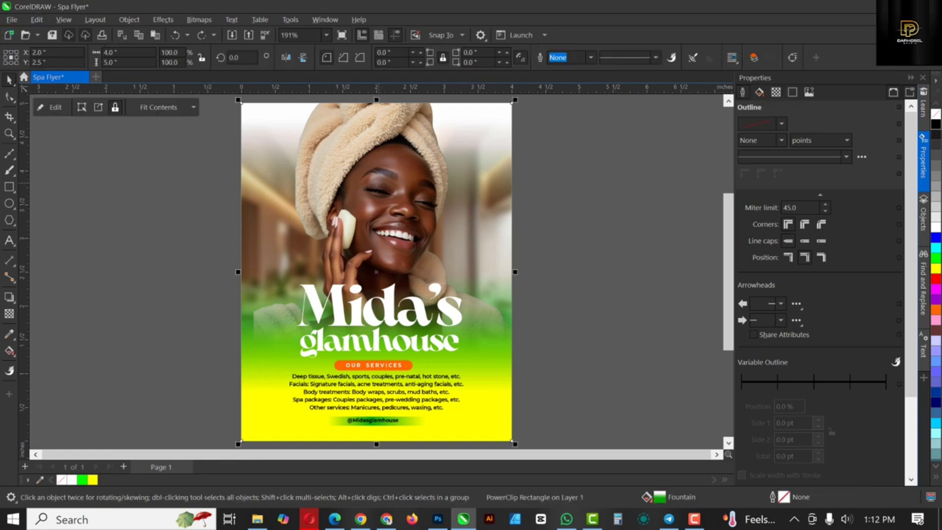
- Switch to Photoshop, open the boys_text_style_effect PSD from the boys-text-style-effect folder, and open its change-text smart object's contents
{"action": "left_click", "coordinate": [466, 519]}
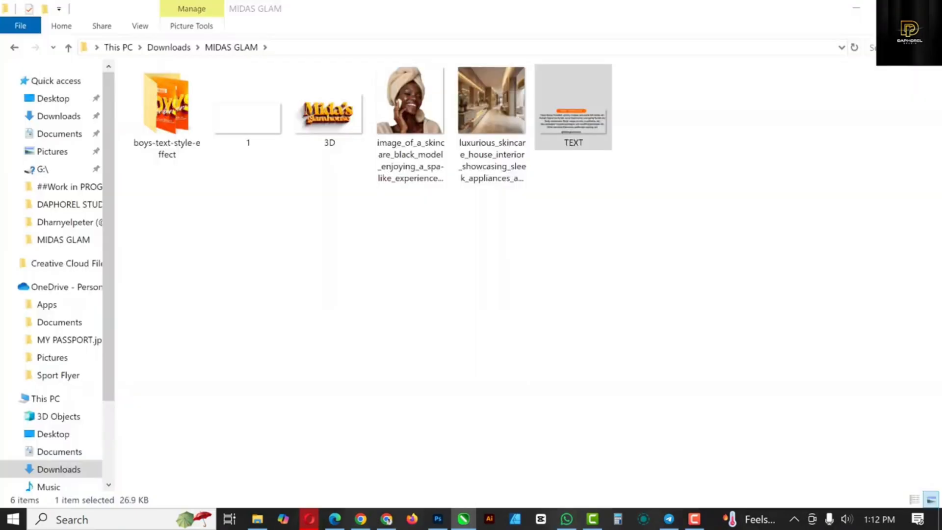
{"action": "left_click", "coordinate": [448, 521]}
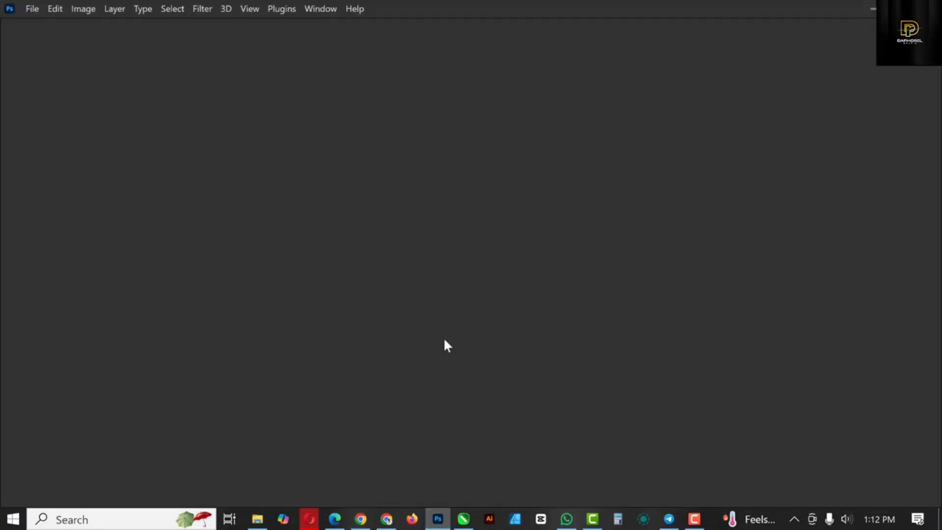
{"action": "scroll", "coordinate": [443, 320], "scroll_direction": "down", "scroll_amount": 2}
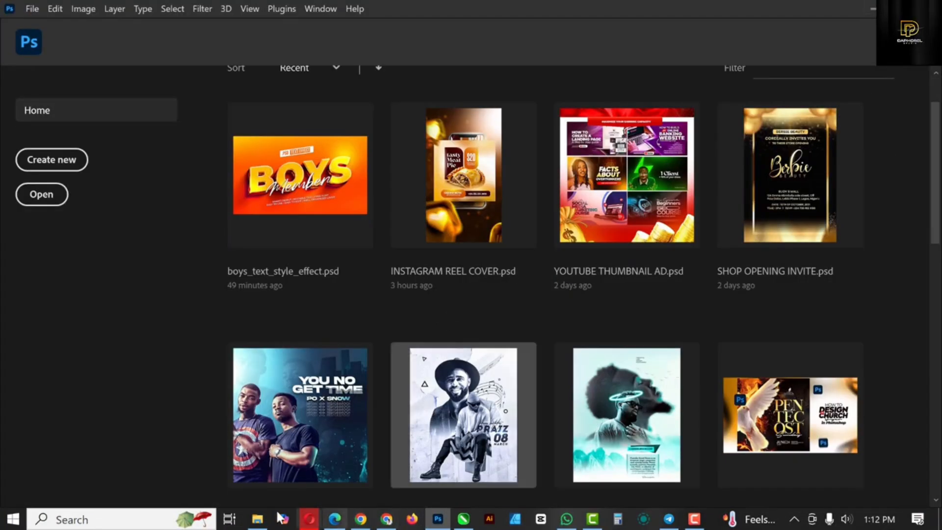
{"action": "left_click", "coordinate": [257, 518]}
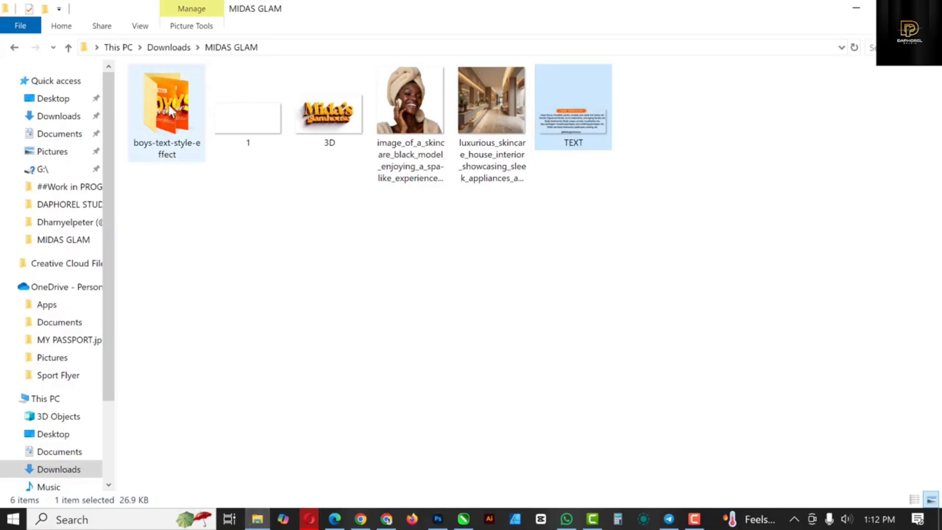
{"action": "double_click", "coordinate": [170, 104]}
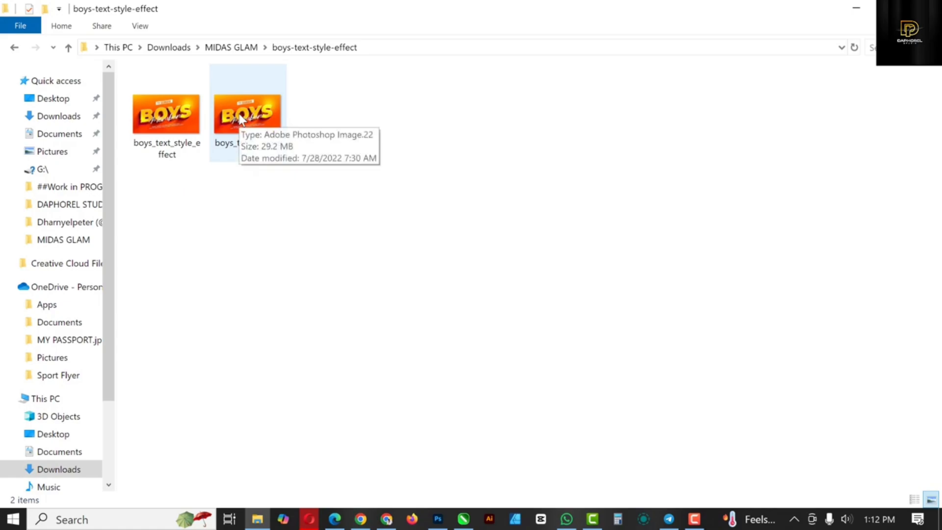
{"action": "double_click", "coordinate": [240, 119]}
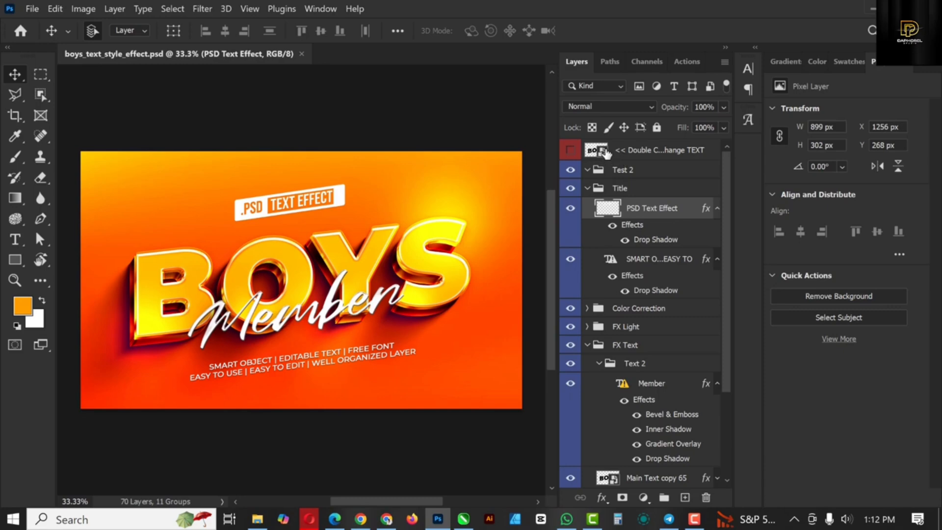
{"action": "double_click", "coordinate": [598, 150]}
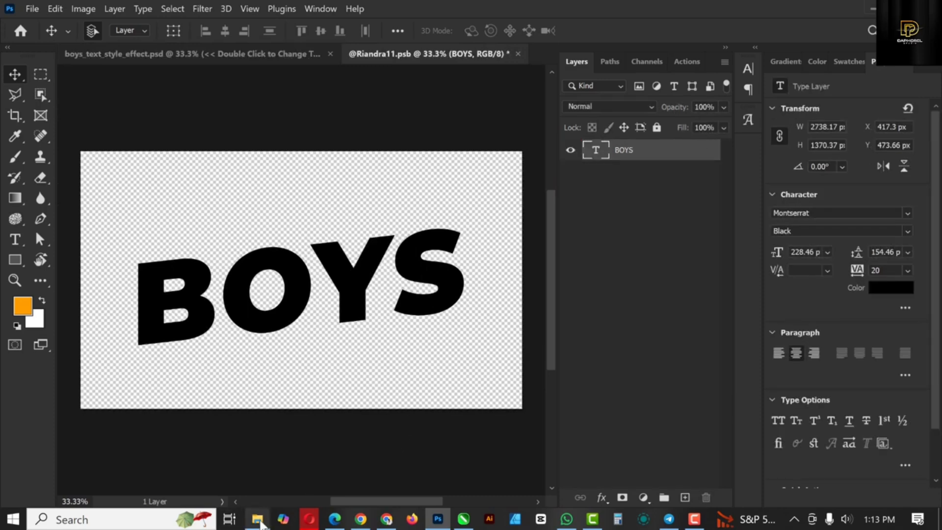
- In the boys_text_style_effect document, collapse the Title group and hide both the Title and Color Correction groups
{"action": "left_click", "coordinate": [152, 60]}
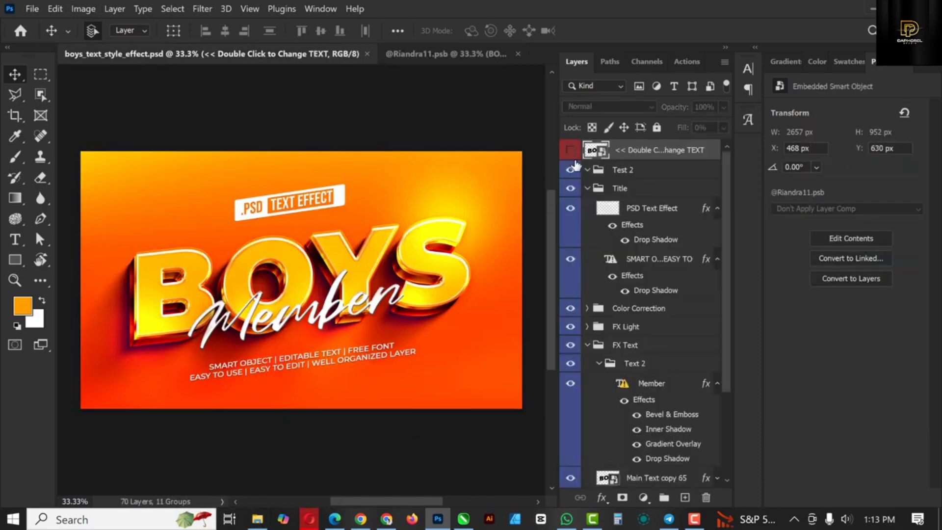
{"action": "left_click", "coordinate": [589, 189]}
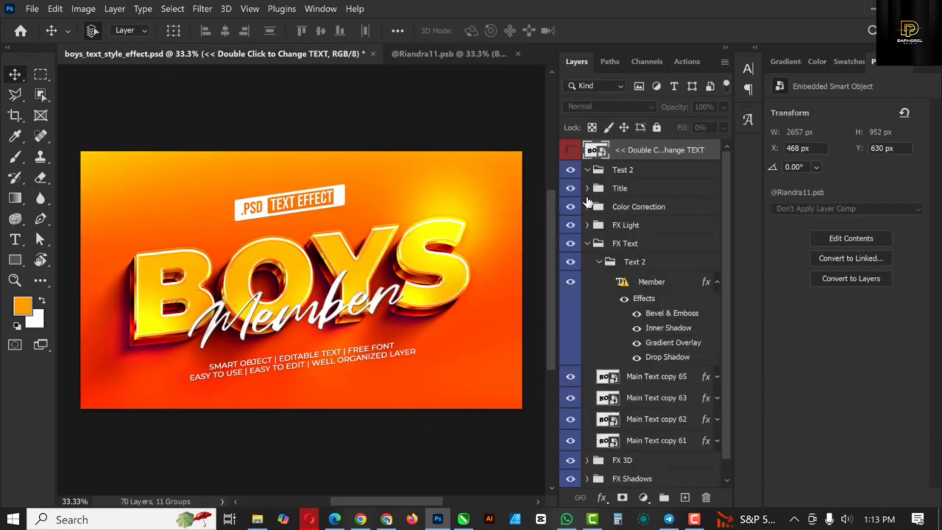
{"action": "left_click", "coordinate": [343, 195]}
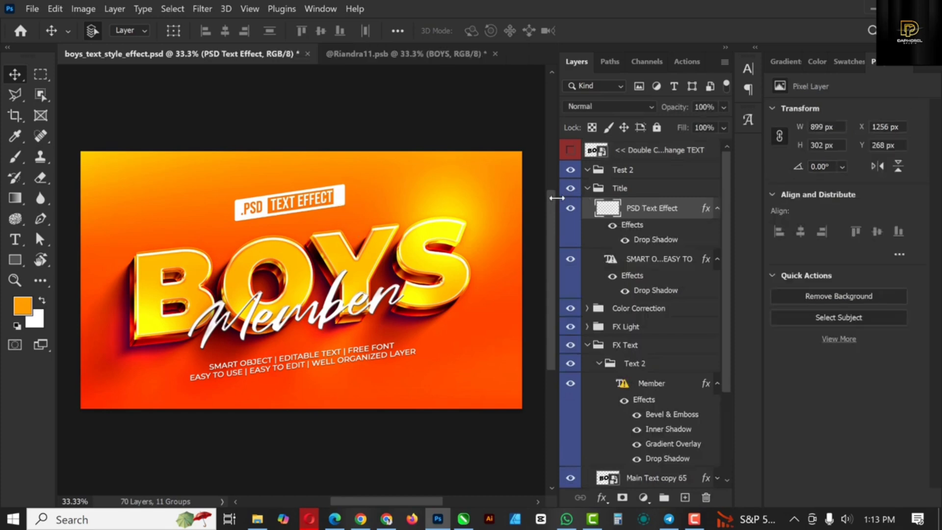
{"action": "left_click", "coordinate": [604, 190]}
{"action": "left_click", "coordinate": [587, 189]}
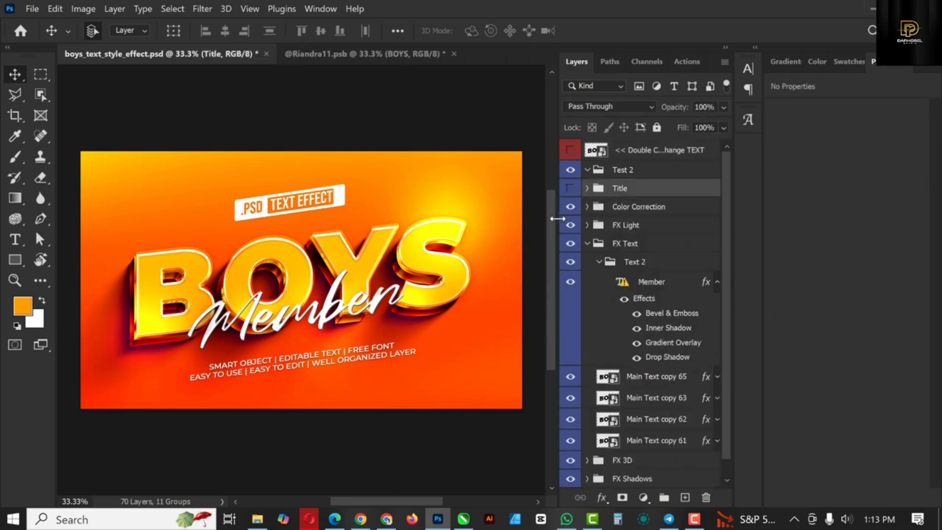
{"action": "left_click", "coordinate": [570, 207]}
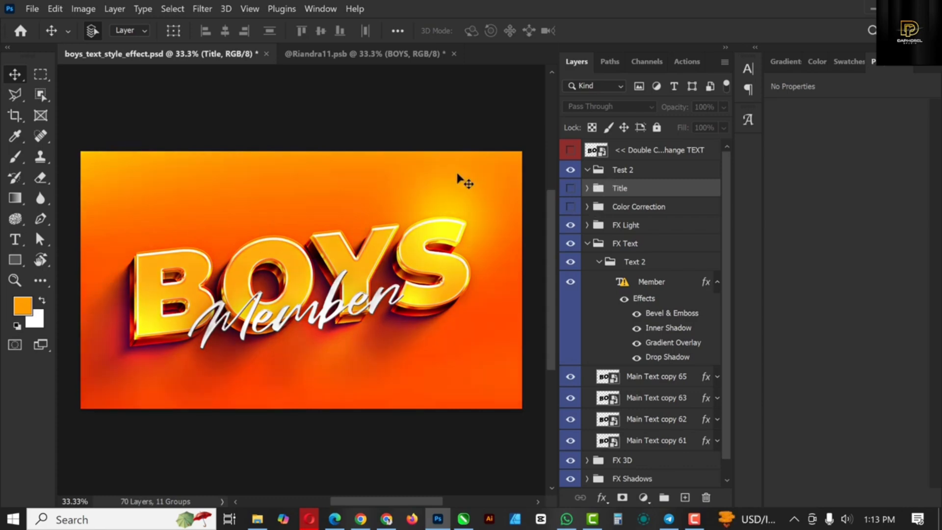
- Hide the Text 2 group, the Background group and Layer 1 inside the FX Light group
{"action": "left_click", "coordinate": [319, 317]}
{"action": "left_click", "coordinate": [587, 226]}
{"action": "left_click", "coordinate": [572, 226]}
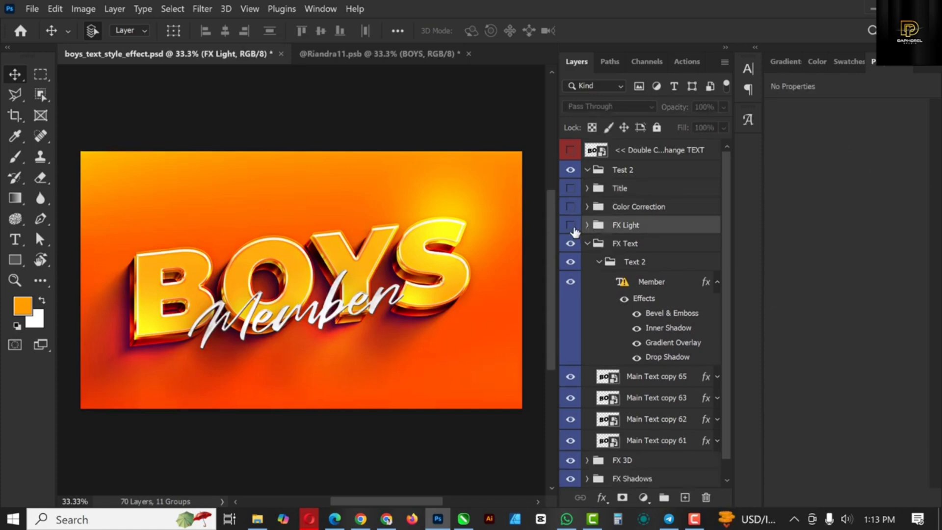
{"action": "left_click", "coordinate": [599, 262]}
{"action": "left_click", "coordinate": [571, 261]}
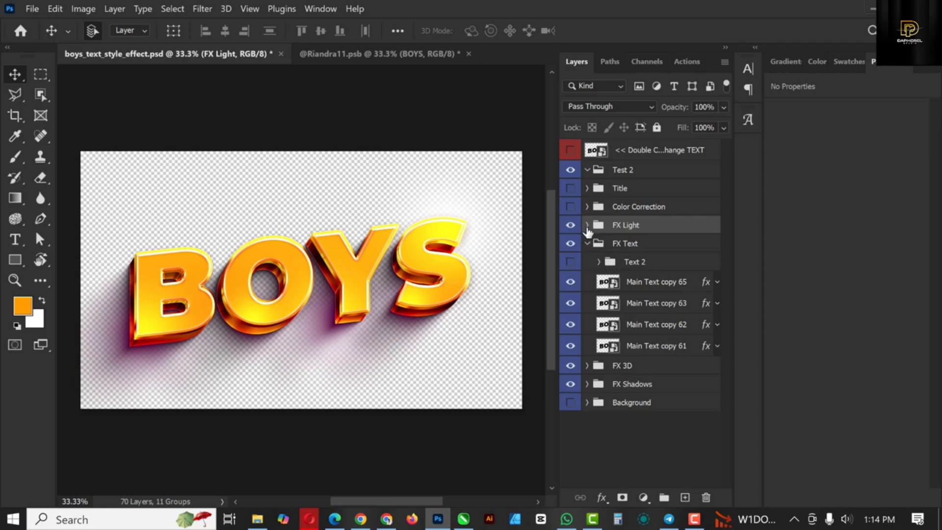
{"action": "left_click", "coordinate": [587, 225]}
{"action": "left_click", "coordinate": [570, 246]}
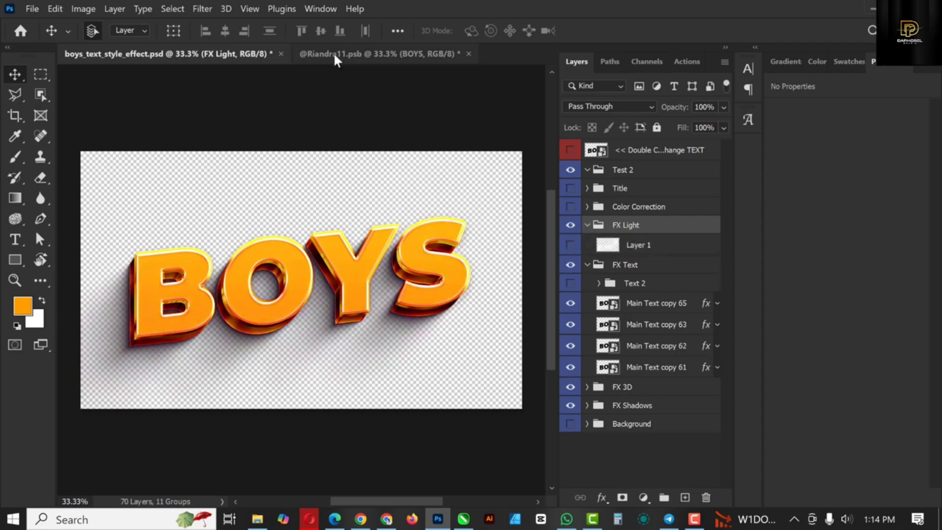
{"action": "left_click", "coordinate": [337, 54]}
{"action": "left_click", "coordinate": [257, 519]}
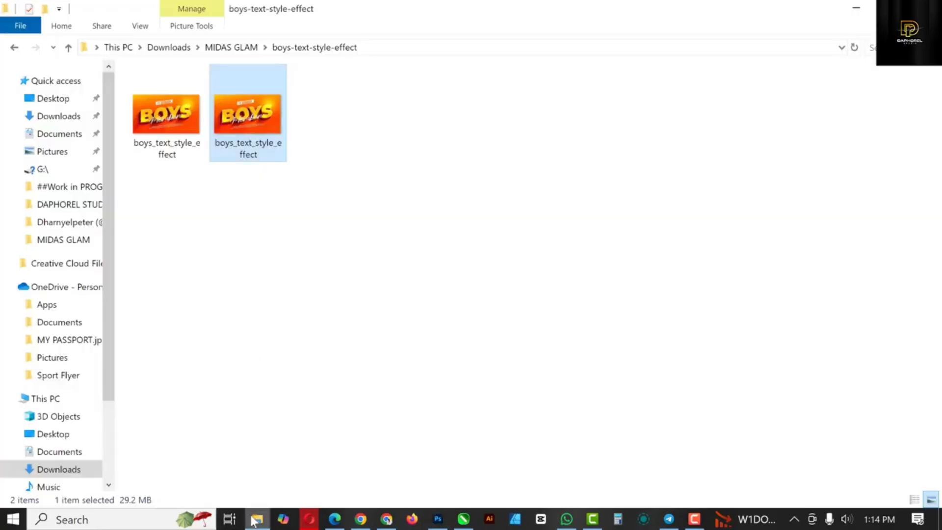
{"action": "left_click", "coordinate": [169, 47]}
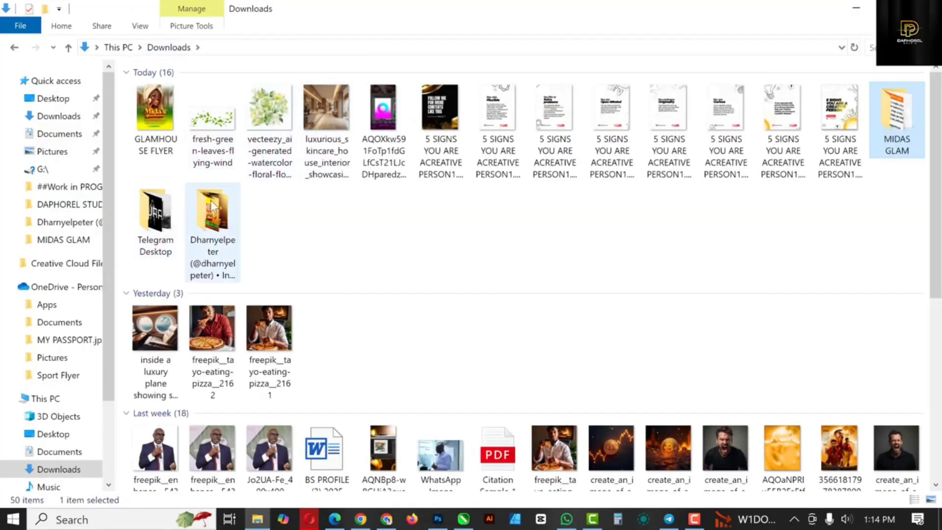
{"action": "double_click", "coordinate": [890, 129]}
{"action": "left_click", "coordinate": [243, 135]}
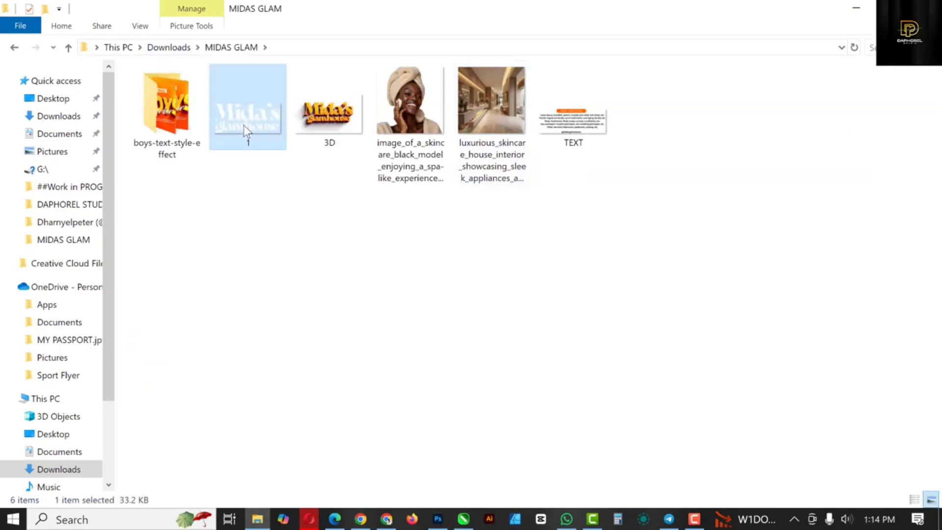
{"action": "left_click_drag", "start_coordinate": [252, 134], "coordinate": [472, 370]}
{"action": "key", "text": "Return"}
{"action": "key", "text": "ctrl+t"}
{"action": "key", "text": "Return"}
- Hide the BOYS text layer, save the smart object's contents, and collapse the FX Light group back in boys_text_style_effect
{"action": "left_click", "coordinate": [571, 171]}
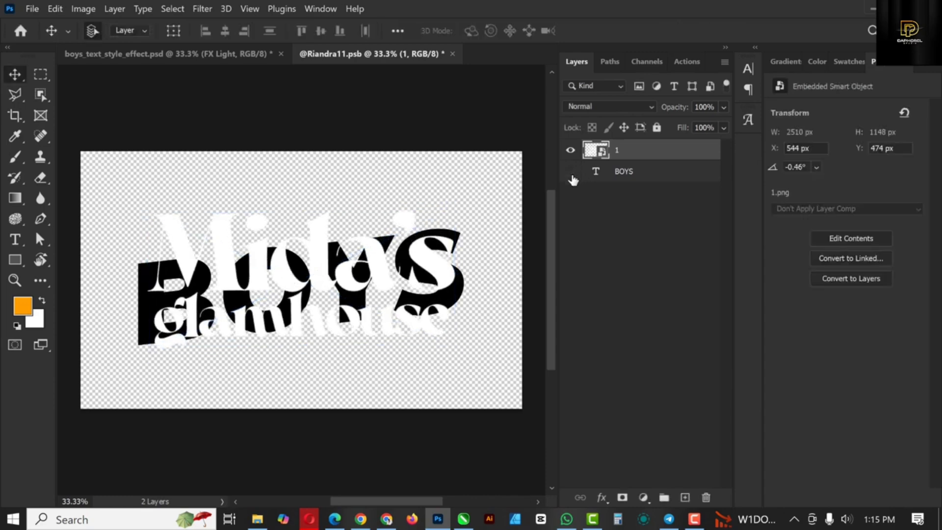
{"action": "key", "text": "ctrl+s"}
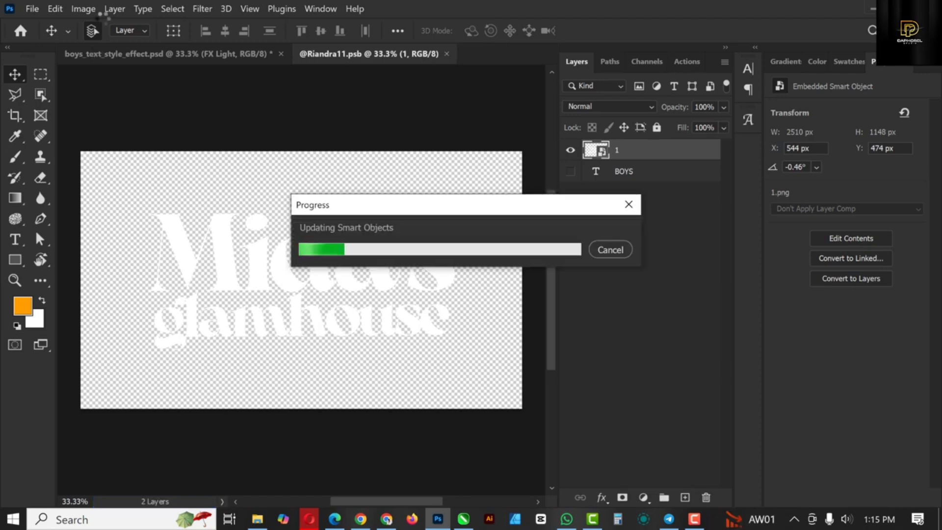
{"action": "left_click", "coordinate": [202, 58]}
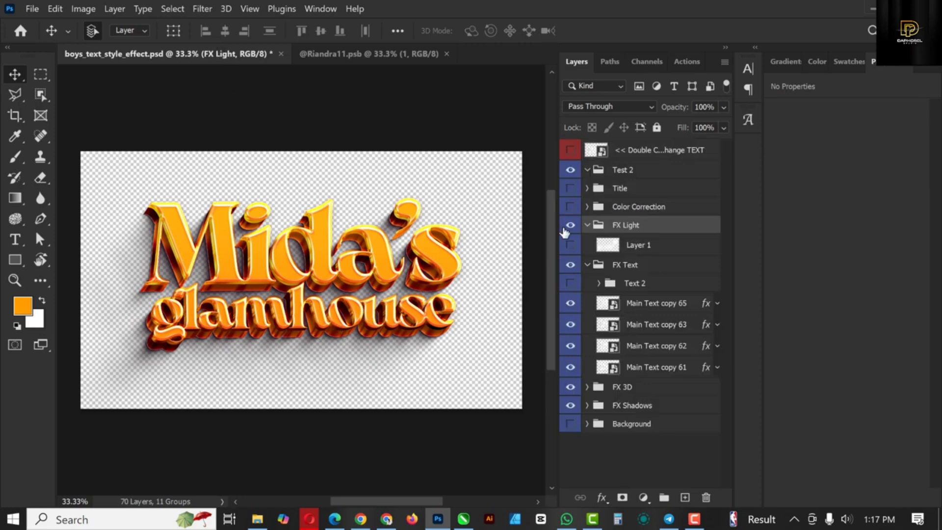
{"action": "left_click", "coordinate": [588, 225]}
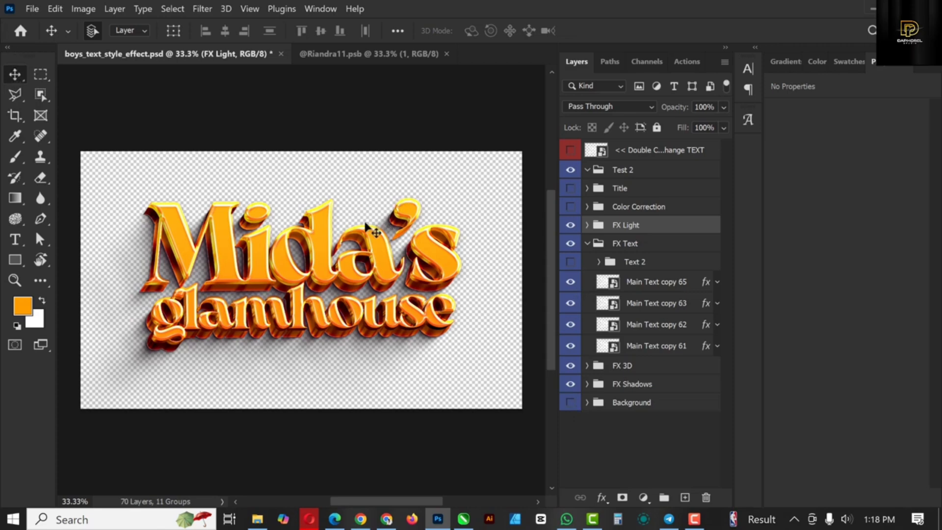
- Export the 3D title as a transparent 3600 × 2100 px PNG named 3d in the Downloads folder
{"action": "left_click", "coordinate": [33, 9]}
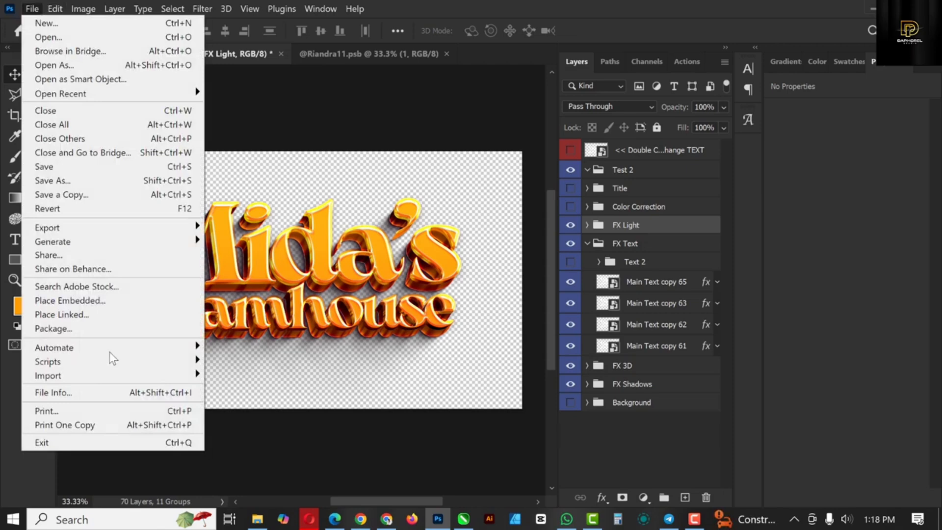
{"action": "mouse_move", "coordinate": [81, 232]}
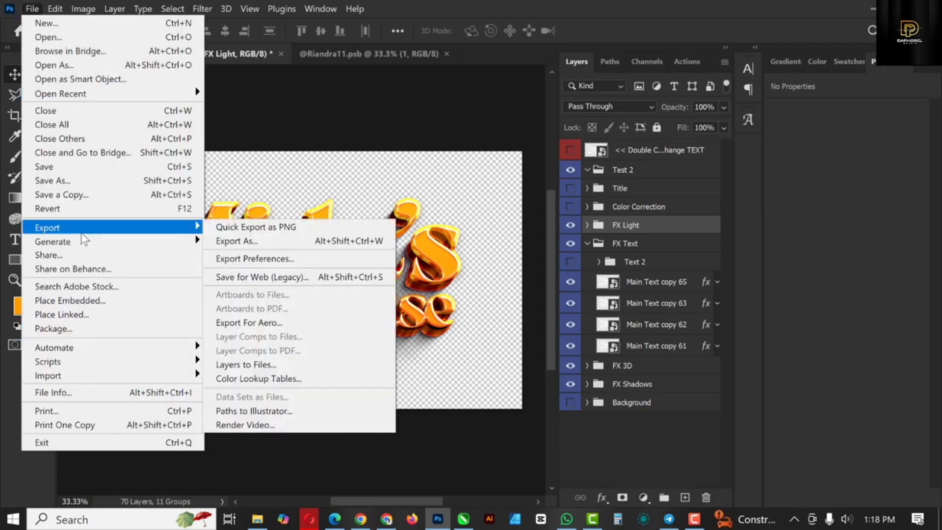
{"action": "left_click", "coordinate": [251, 244]}
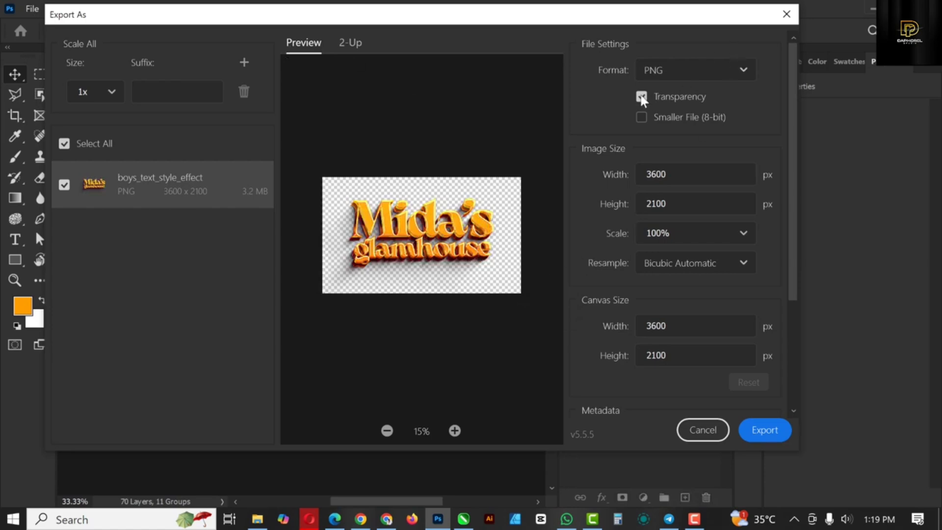
{"action": "left_click", "coordinate": [751, 435]}
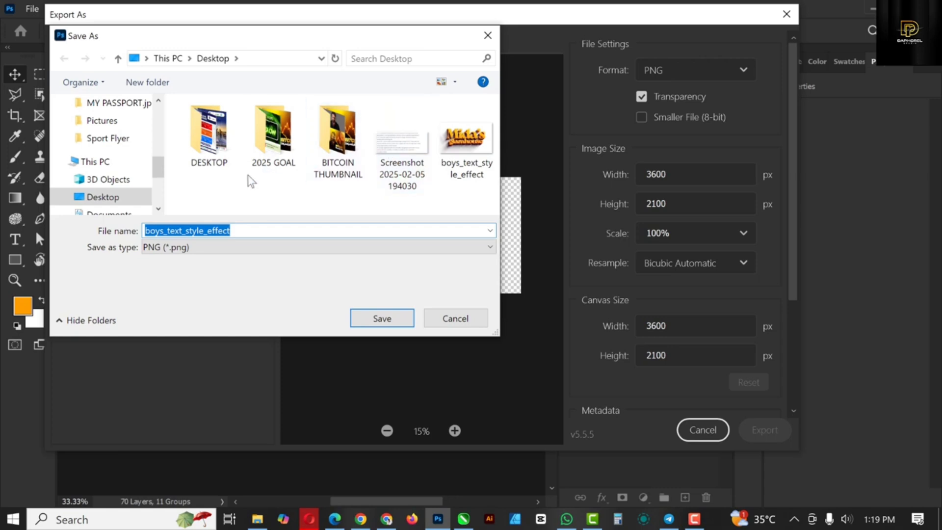
{"action": "scroll", "coordinate": [108, 204], "scroll_direction": "down", "scroll_amount": 2}
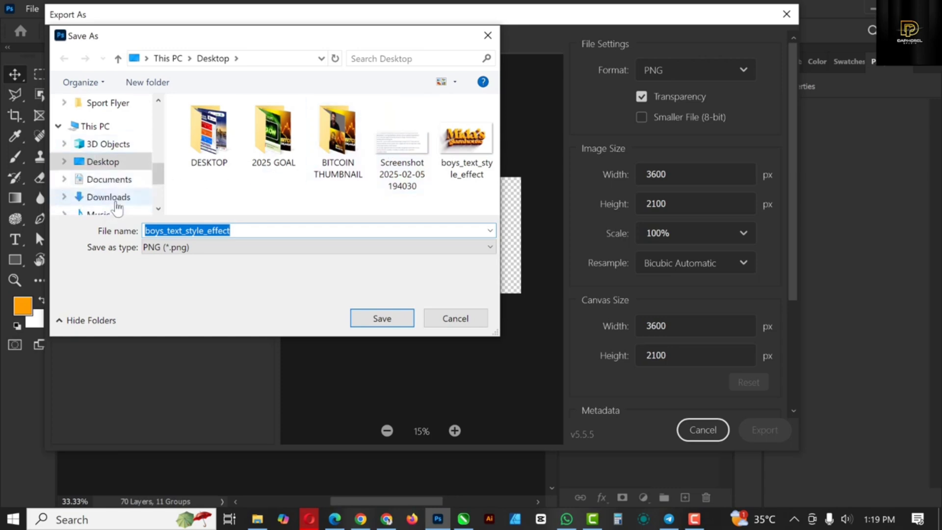
{"action": "left_click", "coordinate": [108, 198]}
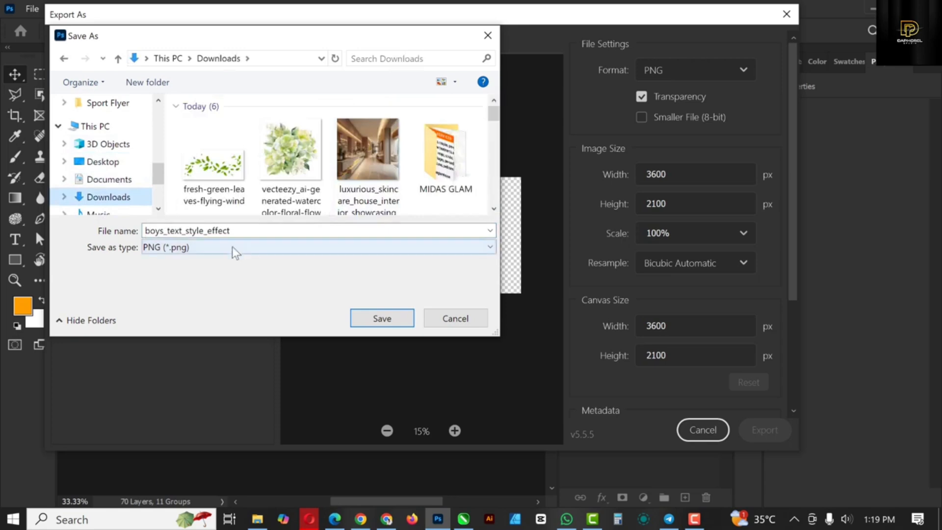
{"action": "double_click", "coordinate": [250, 230]}
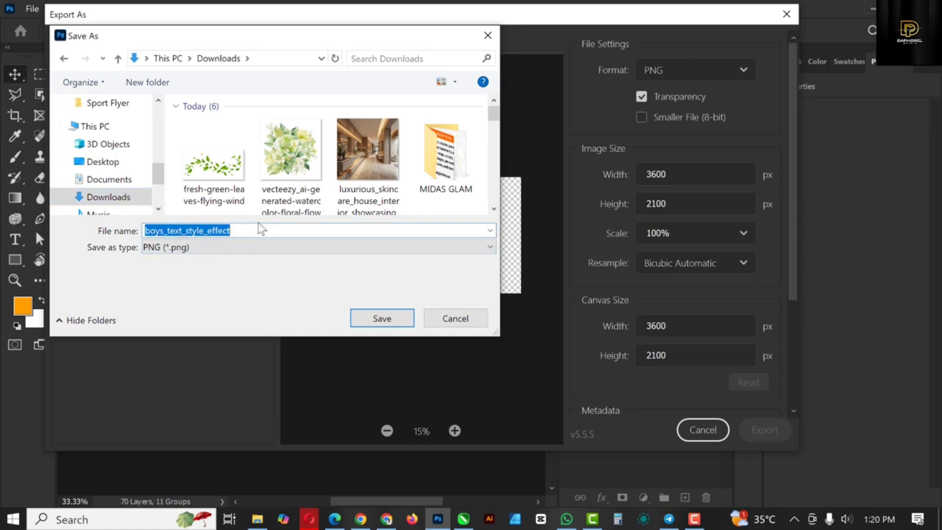
{"action": "type", "text": "3d"}
{"action": "left_click", "coordinate": [174, 306]}
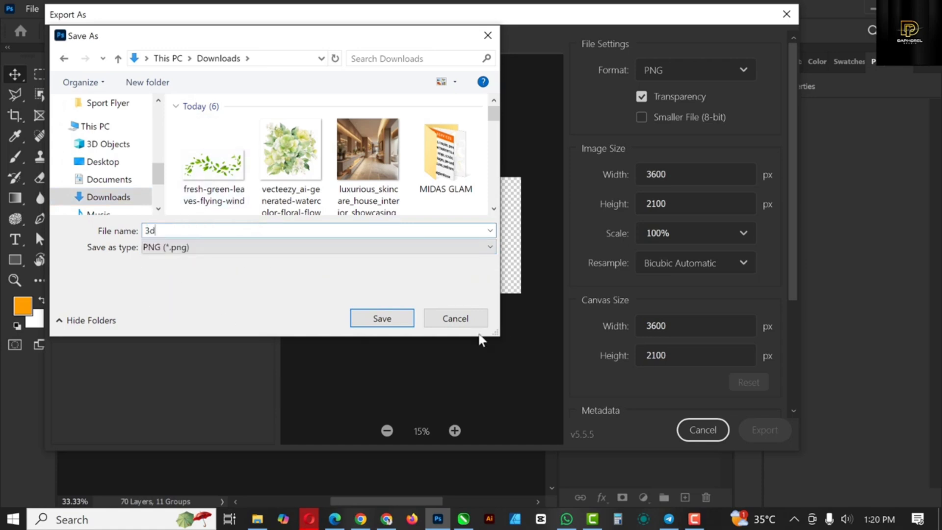
{"action": "left_click", "coordinate": [398, 323]}
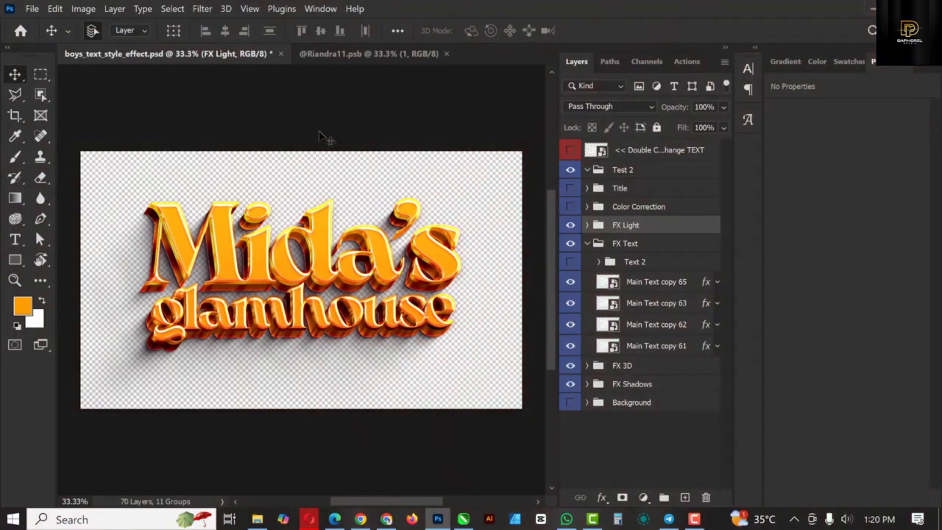
{"action": "left_click", "coordinate": [281, 54]}
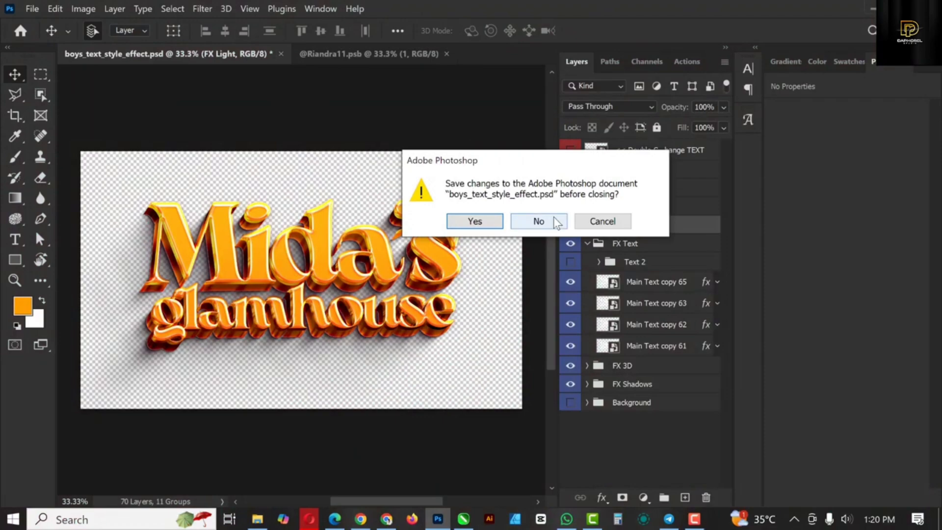
{"action": "left_click", "coordinate": [539, 219]}
{"action": "left_click", "coordinate": [212, 54]}
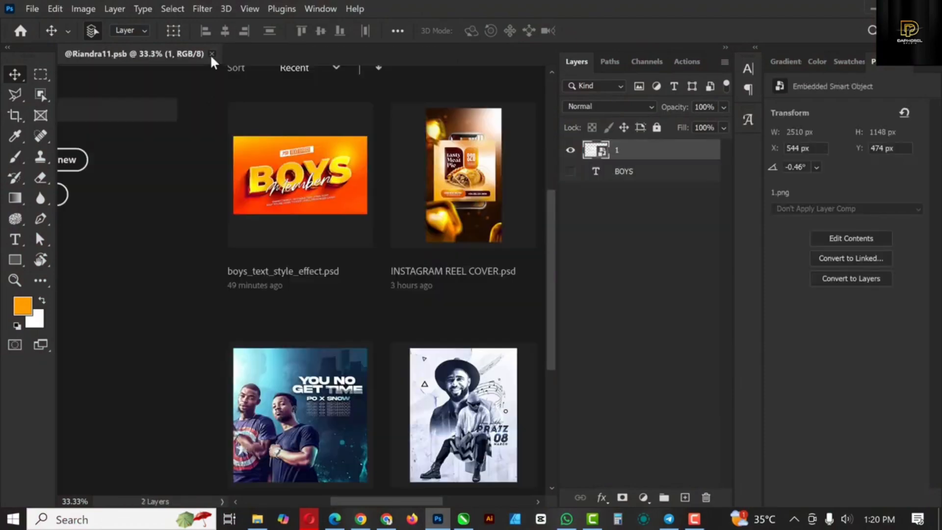
{"action": "left_click", "coordinate": [870, 9]}
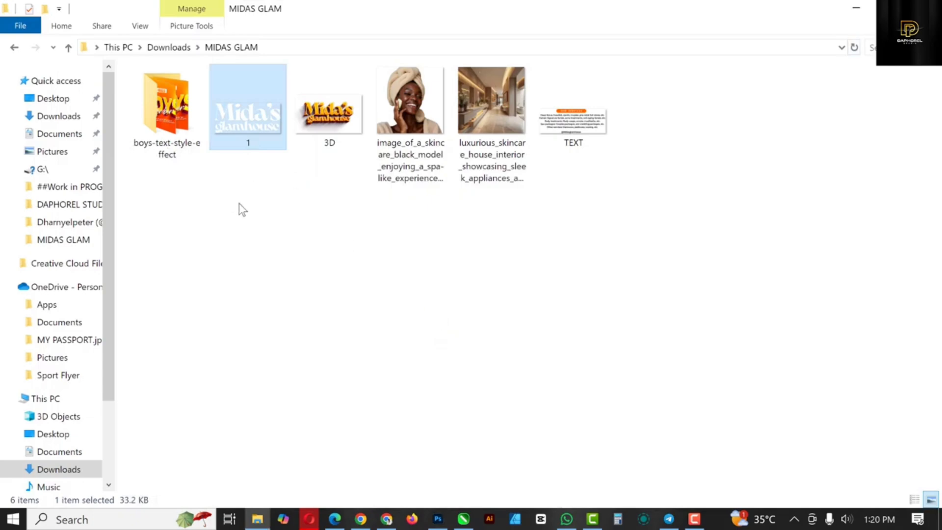
- Import the 3d image from the Downloads folder into the Spa Flyer document in CorelDRAW
{"action": "left_click", "coordinate": [169, 48]}
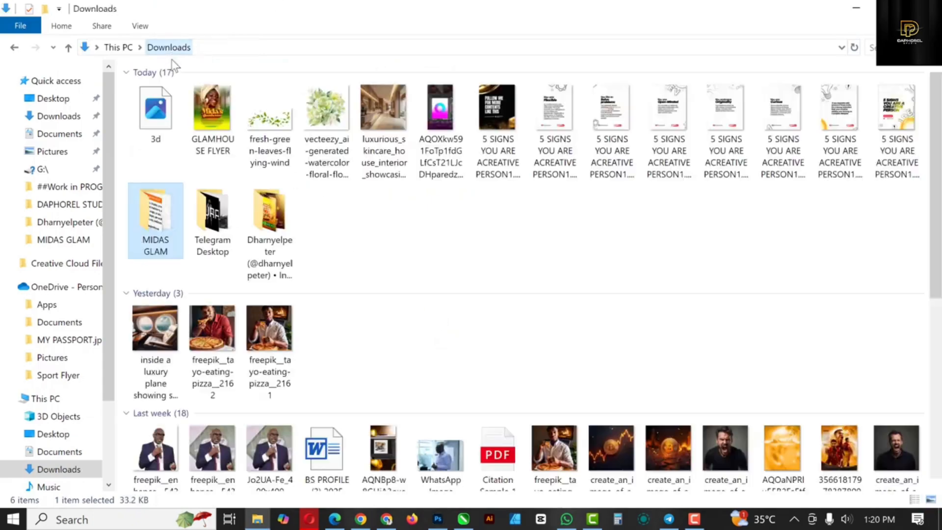
{"action": "left_click", "coordinate": [150, 129]}
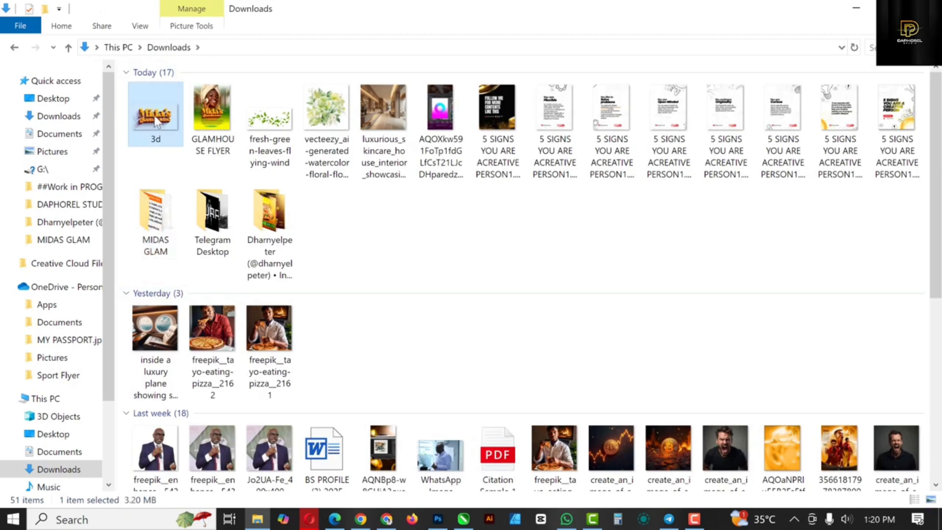
{"action": "left_click_drag", "start_coordinate": [154, 116], "coordinate": [605, 236]}
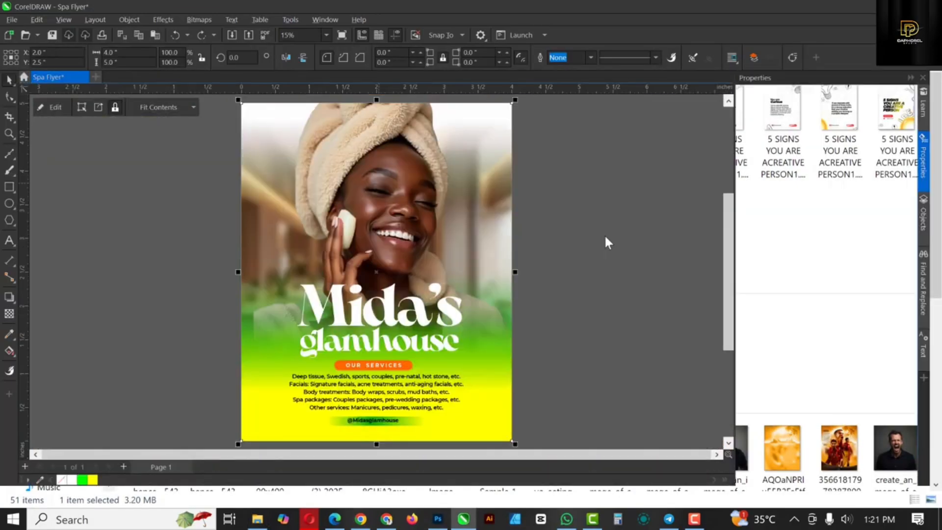
{"action": "scroll", "coordinate": [293, 231], "scroll_direction": "up", "scroll_amount": 2}
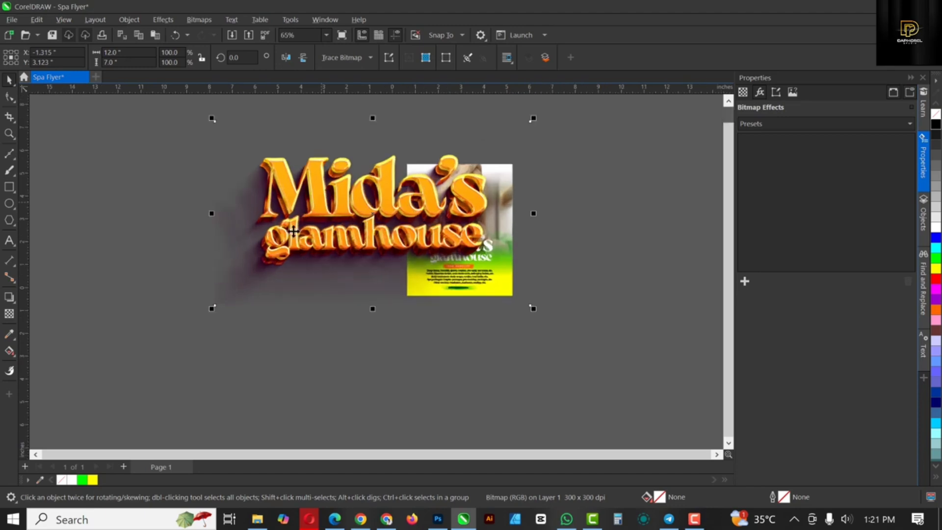
- Apply a fountain transparency to the 3D title image that fades its shadow towards the lower-left corner
{"action": "scroll", "coordinate": [294, 231], "scroll_direction": "up", "scroll_amount": 1}
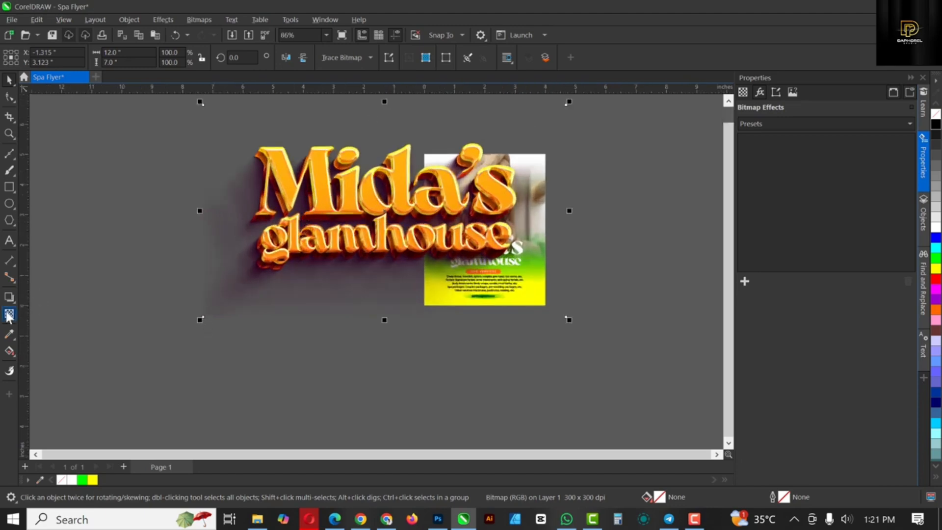
{"action": "left_click_drag", "start_coordinate": [240, 257], "coordinate": [210, 311]}
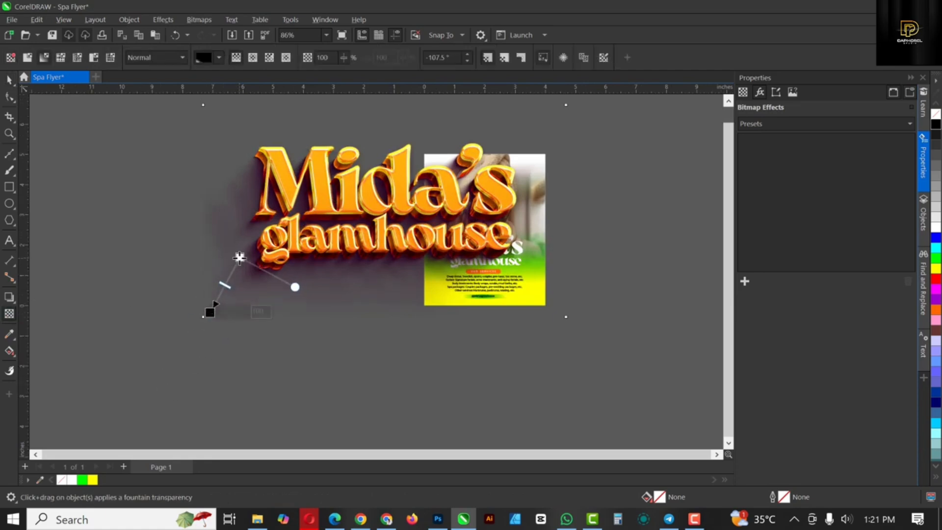
{"action": "left_click_drag", "start_coordinate": [240, 257], "coordinate": [251, 242]}
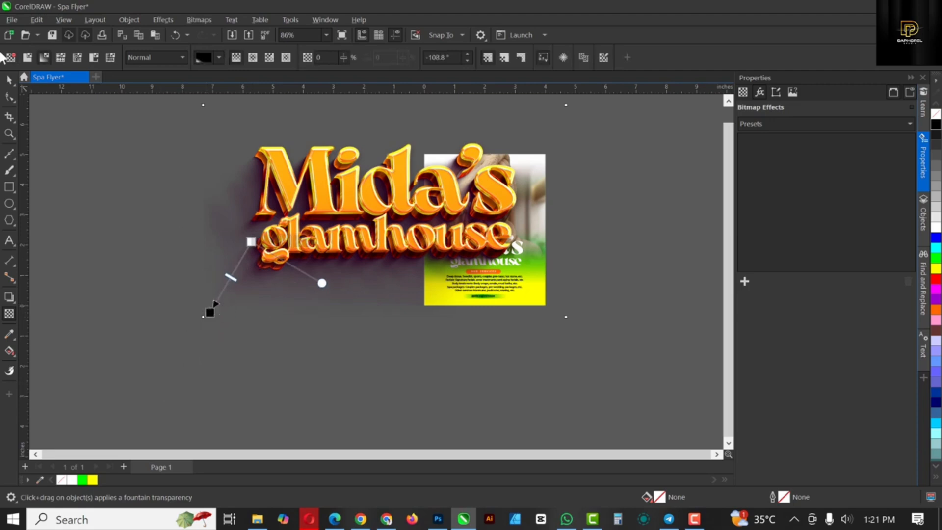
{"action": "left_click", "coordinate": [10, 80]}
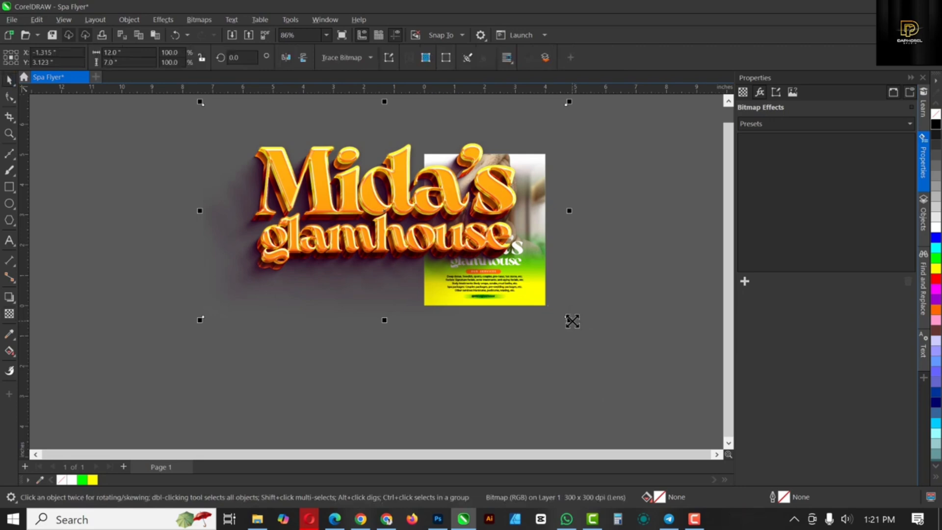
- Scale the 3D title down to about 2.68 × 1.56 inches and place it over the flyer's white title
{"action": "left_click_drag", "start_coordinate": [572, 321], "coordinate": [432, 264]}
{"action": "left_click_drag", "start_coordinate": [388, 209], "coordinate": [492, 249]}
{"action": "scroll", "coordinate": [492, 251], "scroll_direction": "up", "scroll_amount": 5}
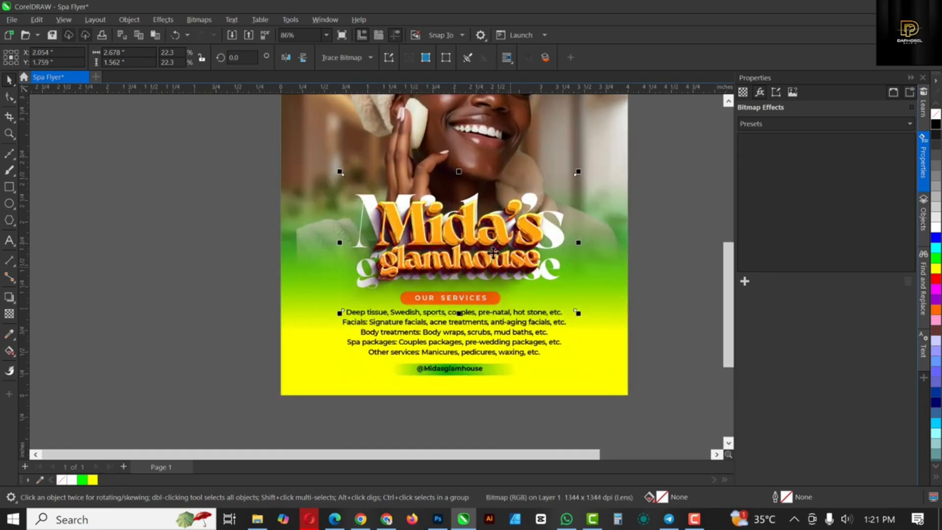
{"action": "scroll", "coordinate": [493, 253], "scroll_direction": "down", "scroll_amount": 1}
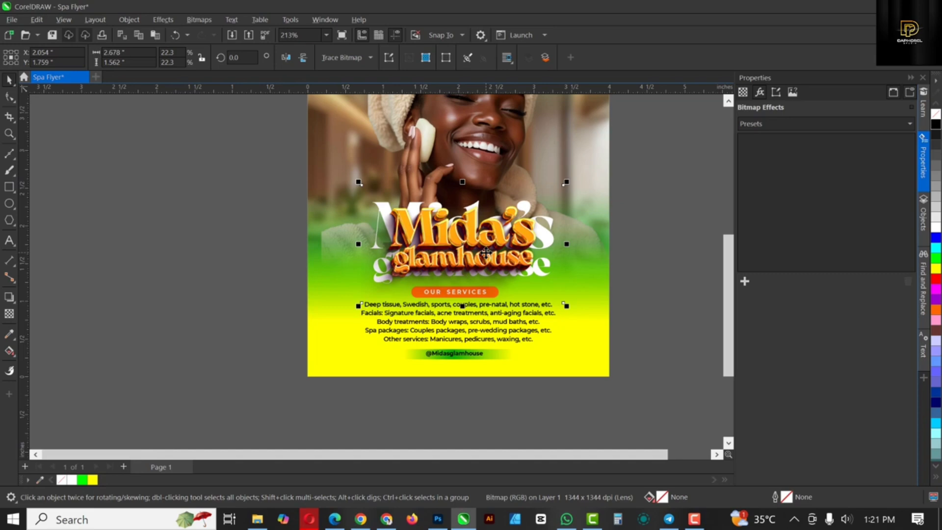
- Cut the 3D title, move the white title group off the page to the left, and paste the 3D title back
{"action": "key", "text": "Delete"}
{"action": "left_click", "coordinate": [487, 248]}
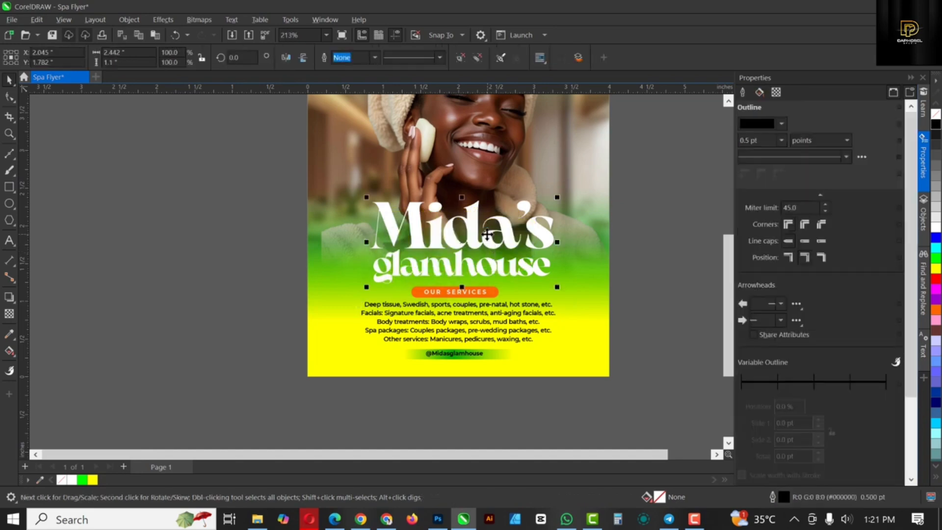
{"action": "left_click_drag", "start_coordinate": [487, 234], "coordinate": [159, 222]}
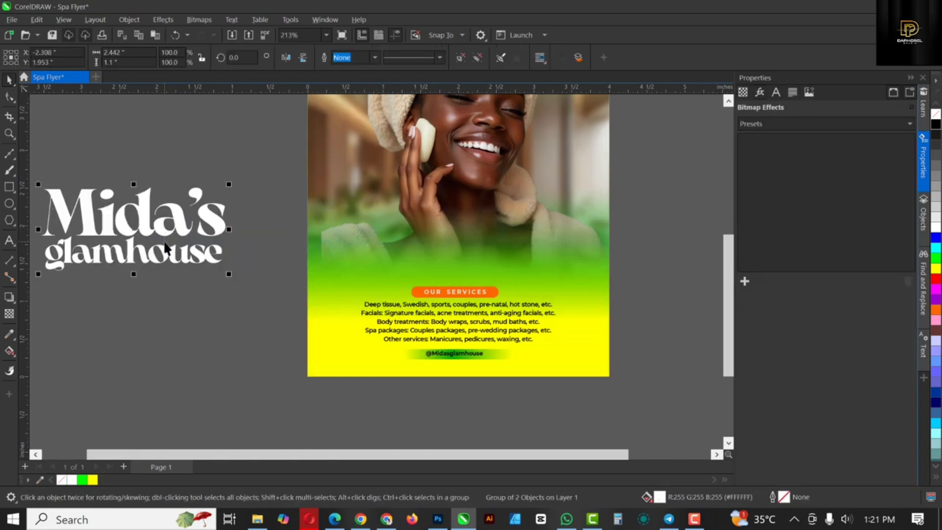
{"action": "key", "text": "ctrl+v"}
- Resize the 3D title to about 3.19 × 1.86 inches and centre it above the OUR SERVICES label
{"action": "left_click_drag", "start_coordinate": [567, 305], "coordinate": [578, 326]}
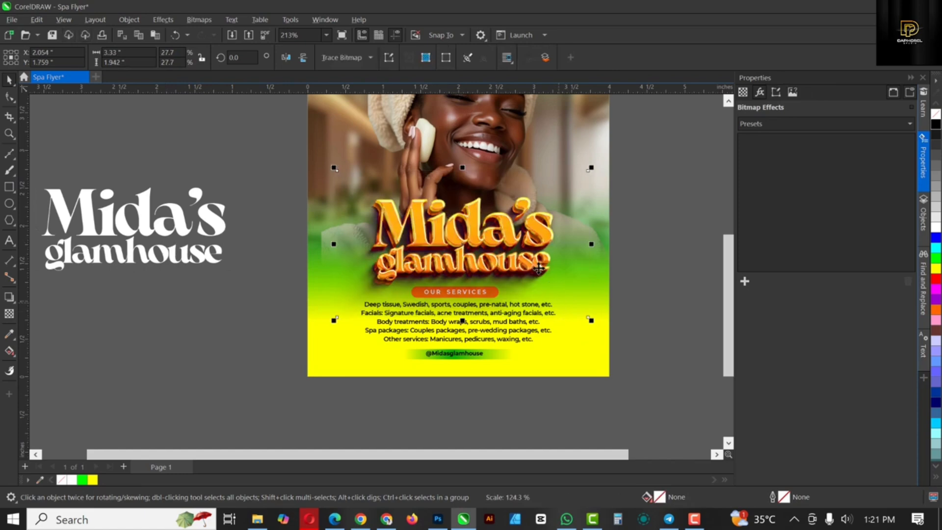
{"action": "left_click_drag", "start_coordinate": [533, 266], "coordinate": [526, 266]}
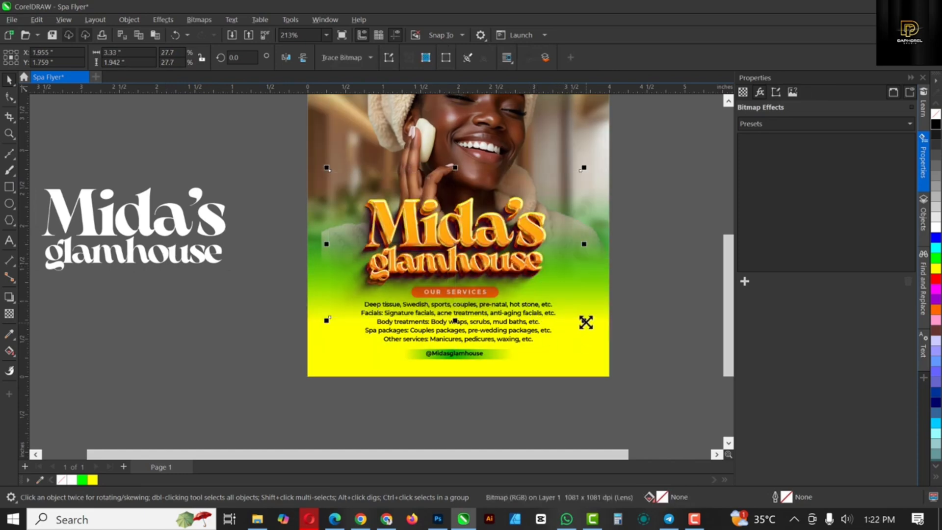
{"action": "left_click_drag", "start_coordinate": [586, 323], "coordinate": [593, 325]}
{"action": "left_click_drag", "start_coordinate": [523, 252], "coordinate": [518, 252]}
{"action": "left_click_drag", "start_coordinate": [589, 329], "coordinate": [563, 340]}
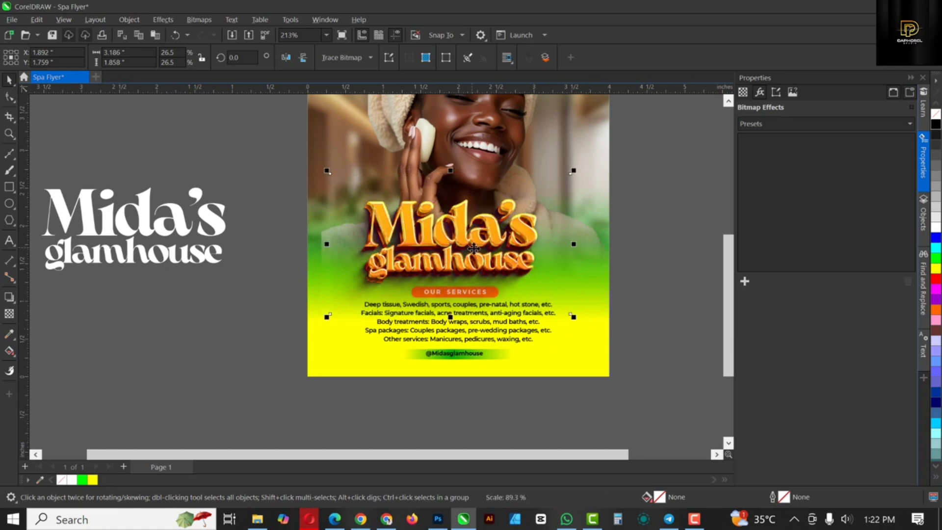
{"action": "left_click_drag", "start_coordinate": [469, 250], "coordinate": [474, 251]}
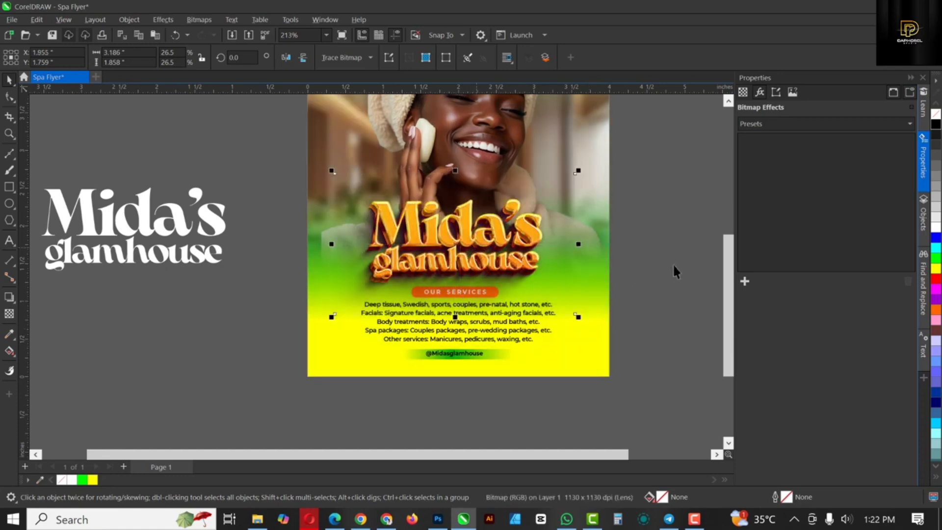
- Delete the white Mida's glamhouse title that lies outside the flyer page
{"action": "key", "text": "Escape"}
{"action": "scroll", "coordinate": [535, 282], "scroll_direction": "down", "scroll_amount": 1}
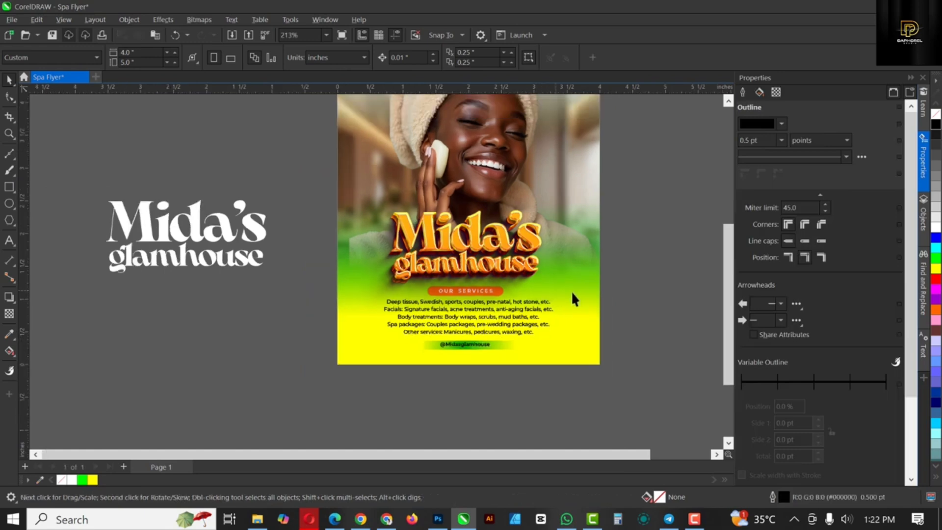
{"action": "left_click_drag", "start_coordinate": [625, 278], "coordinate": [329, 387]}
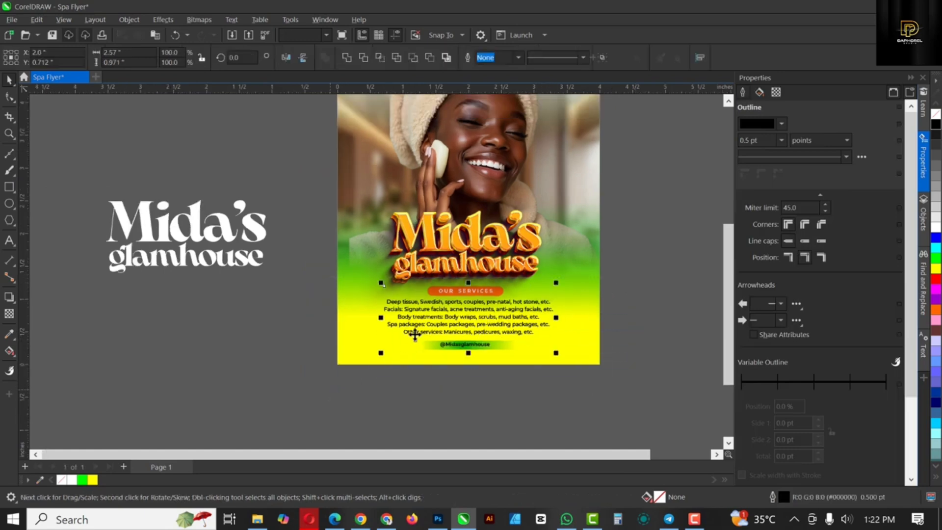
{"action": "left_click", "coordinate": [632, 277]}
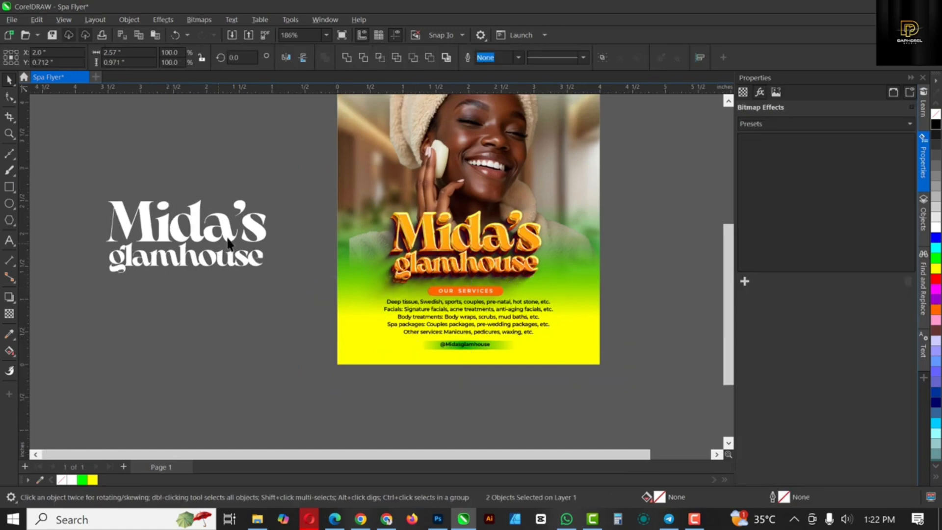
{"action": "left_click", "coordinate": [174, 229]}
{"action": "left_click", "coordinate": [174, 232]}
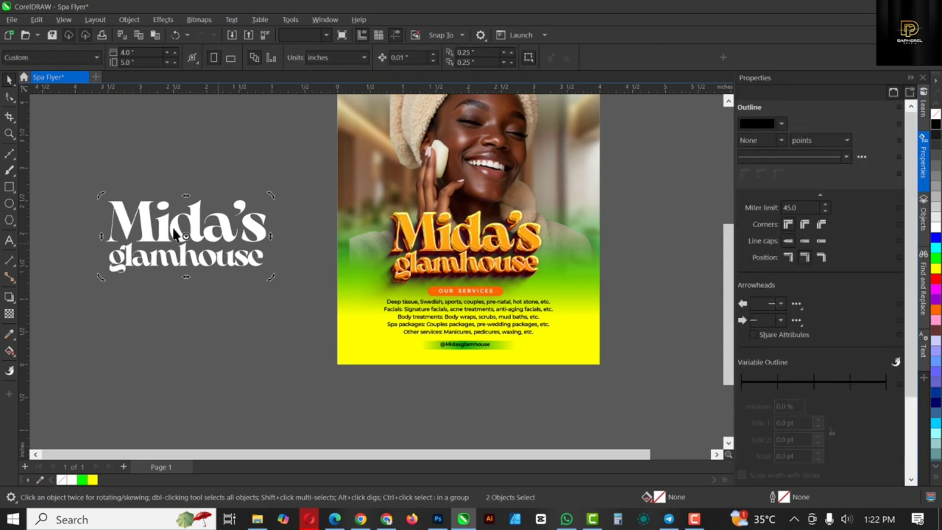
{"action": "key", "text": "Delete"}
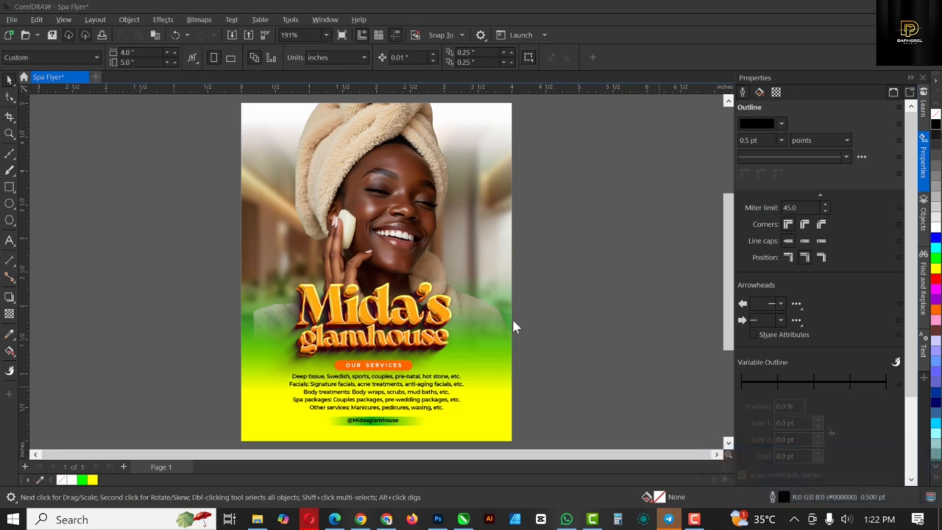
- Nudge the 3D title 0.03 inches to the right
{"action": "left_click", "coordinate": [434, 320]}
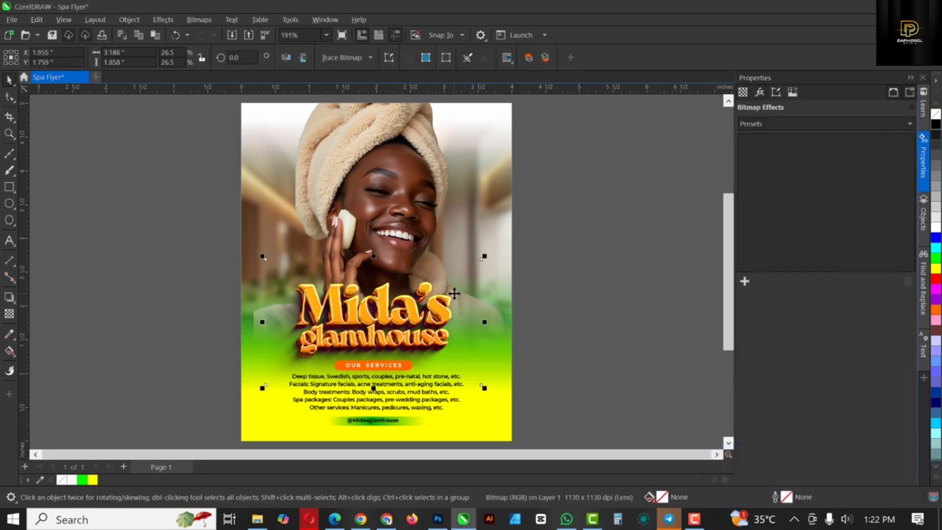
{"action": "key", "text": "Right"}
{"action": "key", "text": "Right"}
{"action": "key", "text": "Right"}
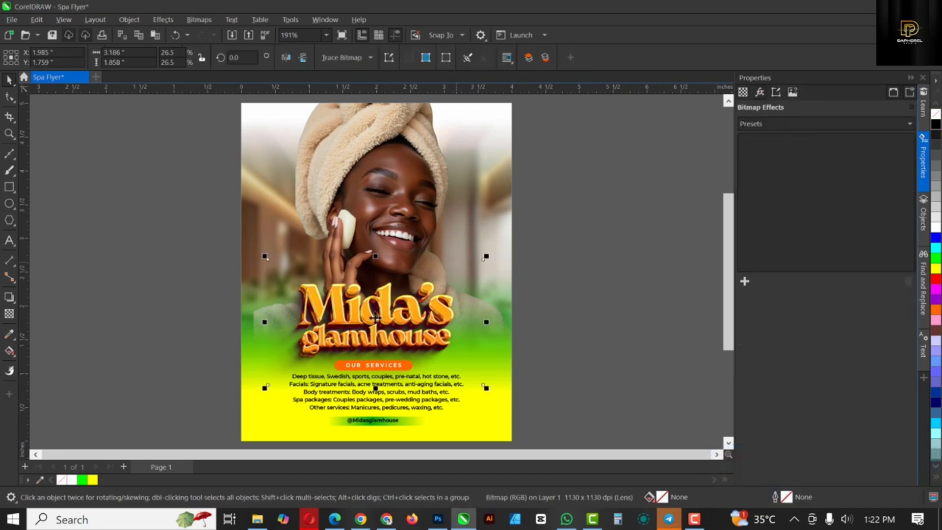
- Draw a circle about 0.9 inches in diameter beside the flyer, fill it yellow and remove its outline
{"action": "scroll", "coordinate": [386, 300], "scroll_direction": "up", "scroll_amount": 2}
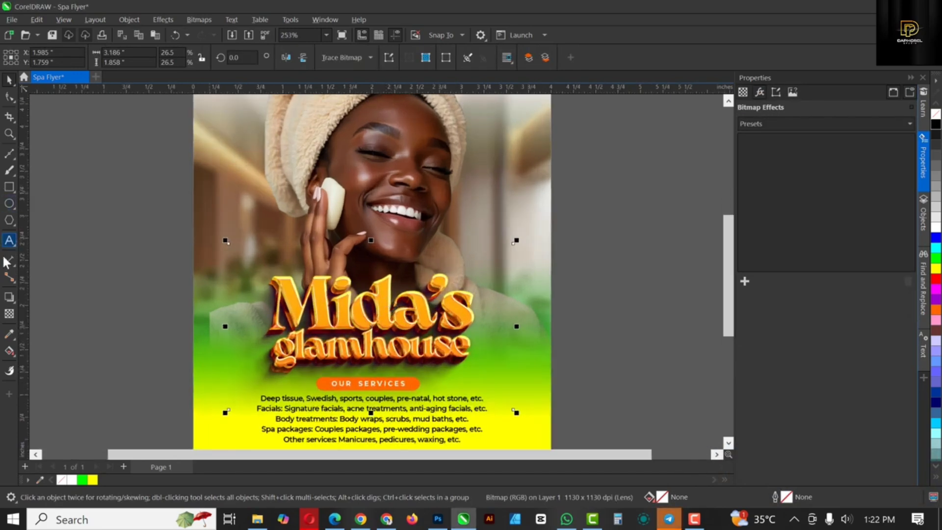
{"action": "left_click", "coordinate": [9, 204]}
{"action": "left_click_drag", "start_coordinate": [119, 196], "coordinate": [206, 282]}
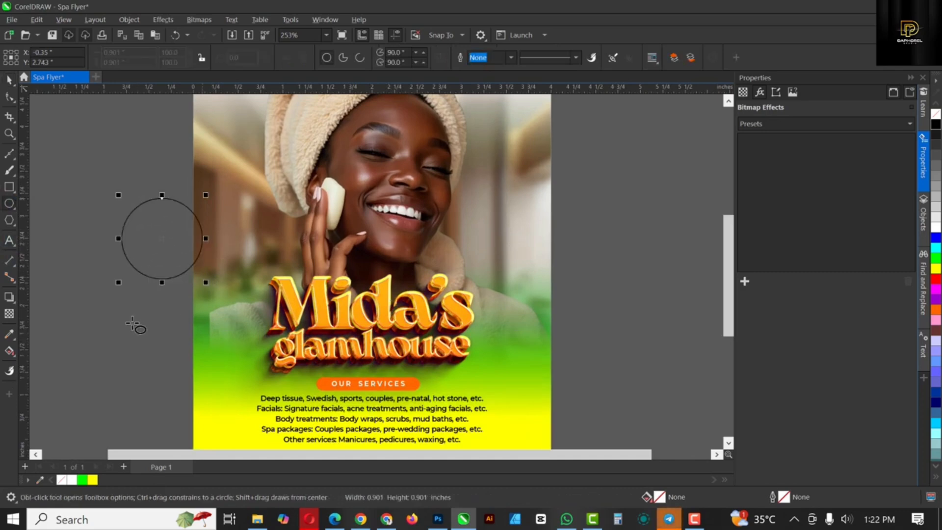
{"action": "left_click", "coordinate": [936, 269]}
{"action": "right_click", "coordinate": [935, 116]}
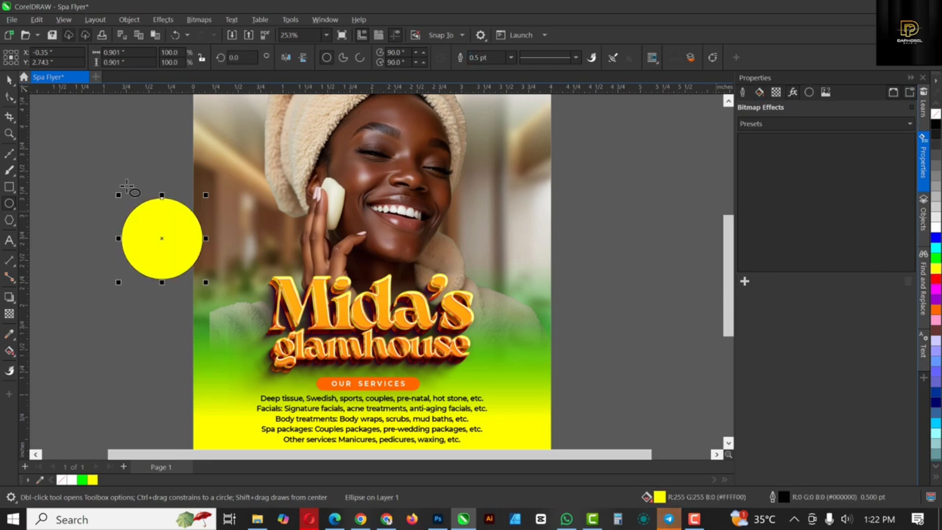
- Turn the yellow circle into a soft glow with an elliptical fountain transparency and the Screen merge mode
{"action": "left_click", "coordinate": [9, 314]}
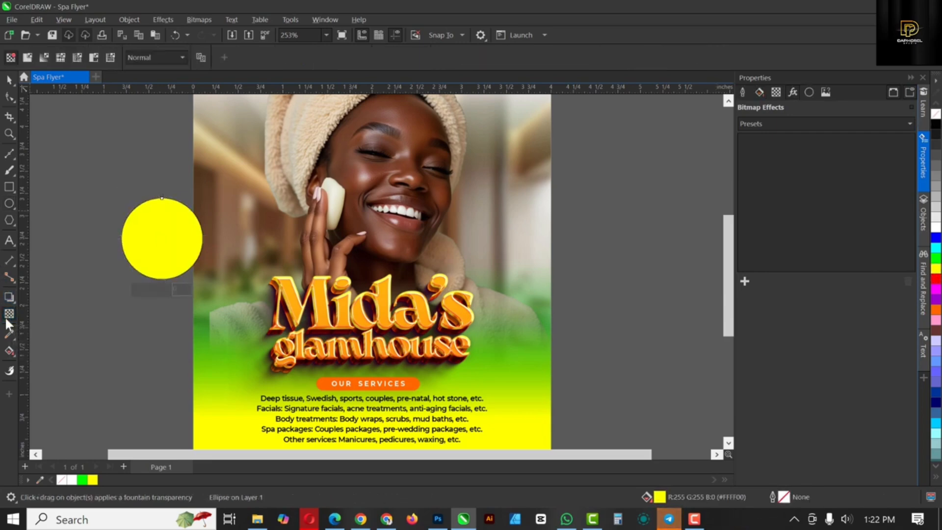
{"action": "left_click", "coordinate": [45, 57]}
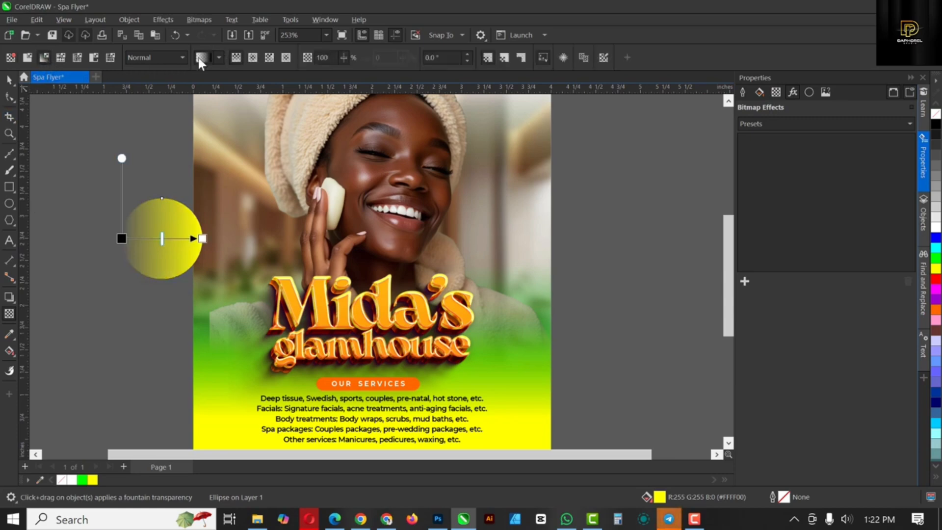
{"action": "left_click", "coordinate": [253, 57]}
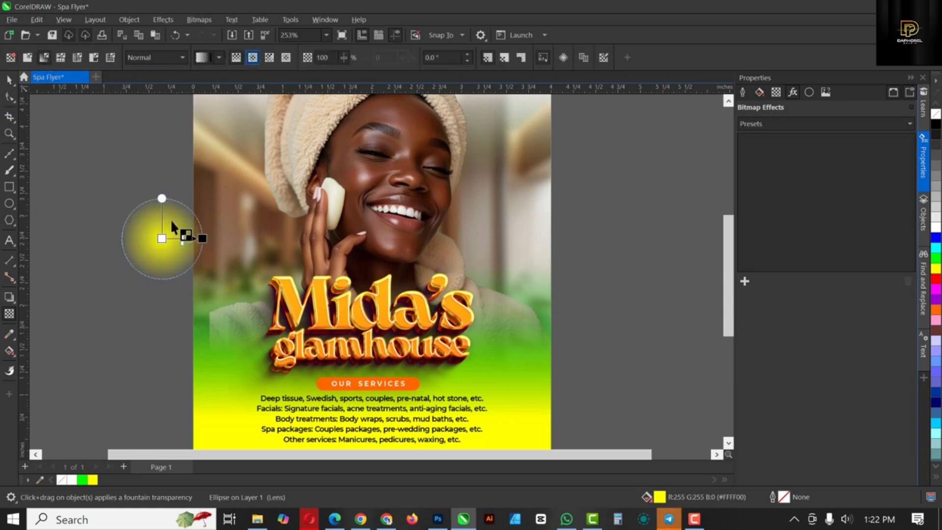
{"action": "left_click", "coordinate": [159, 56]}
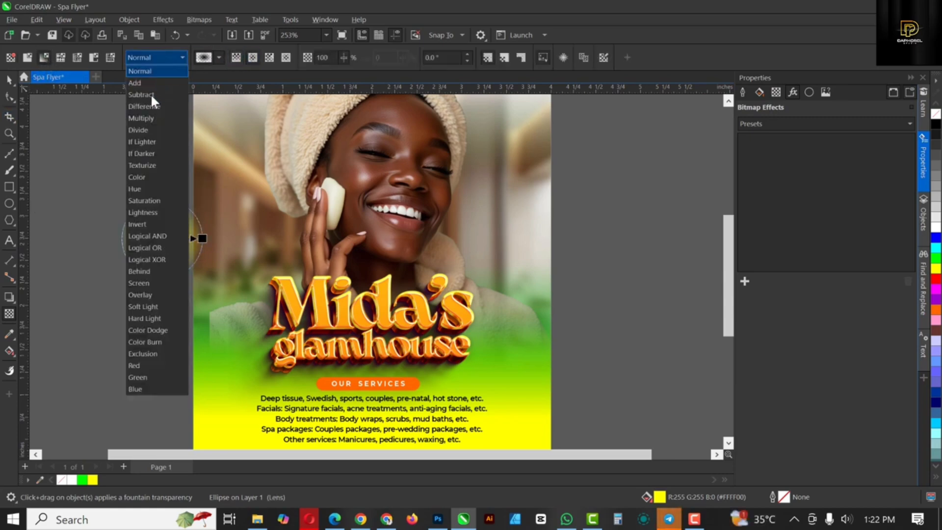
{"action": "left_click", "coordinate": [146, 283]}
{"action": "left_click", "coordinate": [9, 80]}
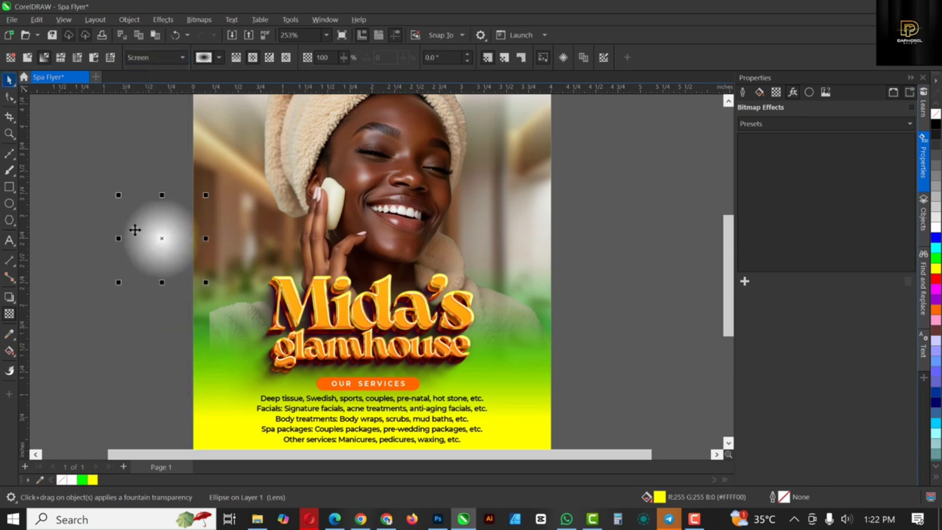
- Place the yellow glow over the 3D title and resize it to about 1.05 × 0.49 inches
{"action": "left_click_drag", "start_coordinate": [169, 236], "coordinate": [360, 311]}
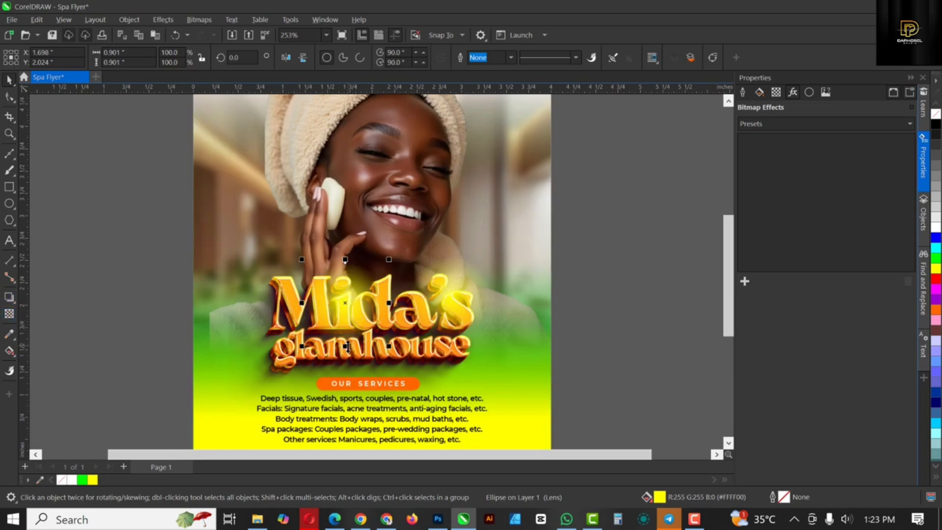
{"action": "left_click_drag", "start_coordinate": [346, 346], "coordinate": [346, 328]}
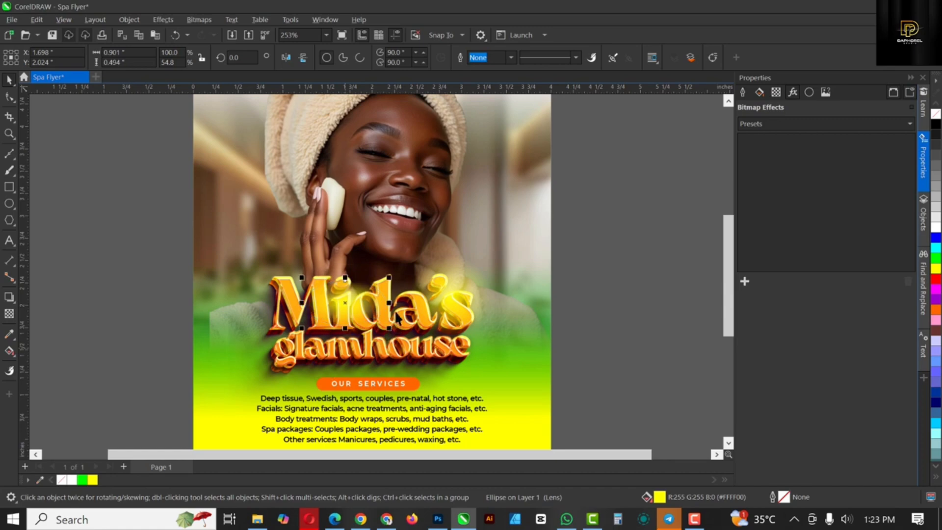
{"action": "left_click_drag", "start_coordinate": [389, 303], "coordinate": [377, 351]}
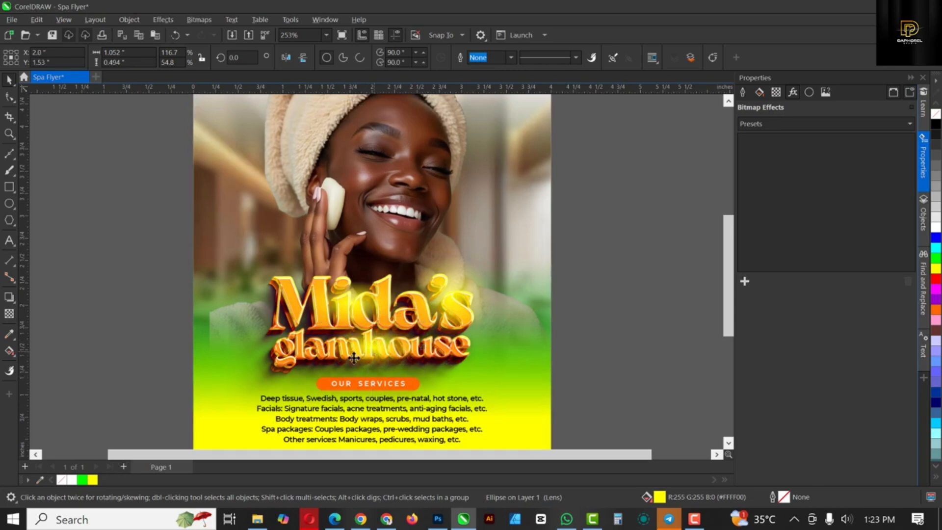
- Reposition the flattened glow over the first letters of glamhouse in the 3D title
{"action": "left_click_drag", "start_coordinate": [378, 349], "coordinate": [360, 352]}
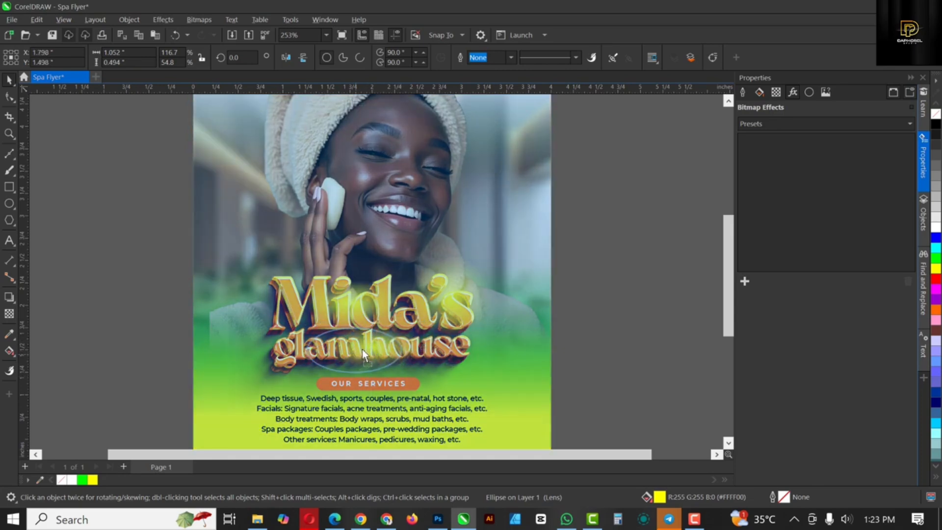
{"action": "left_click_drag", "start_coordinate": [365, 338], "coordinate": [365, 339]}
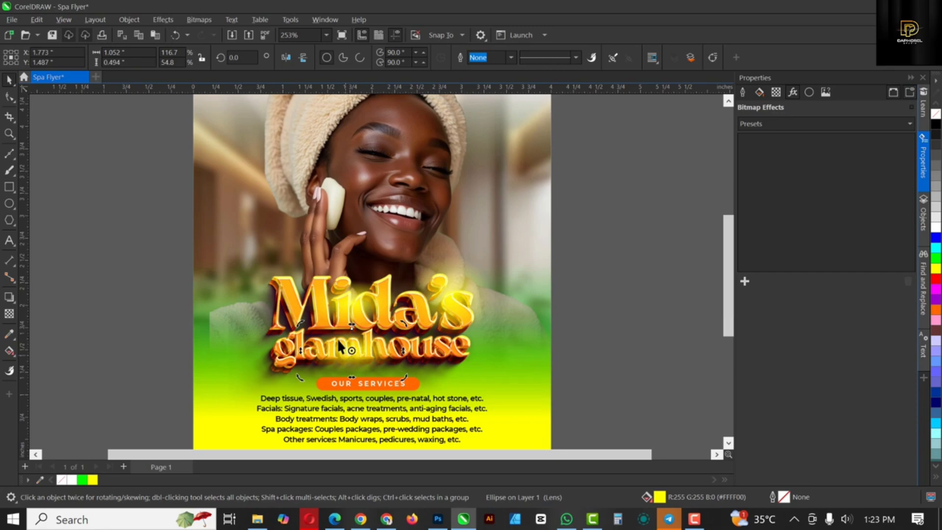
{"action": "left_click", "coordinate": [56, 186]}
{"action": "left_click_drag", "start_coordinate": [358, 350], "coordinate": [303, 343]}
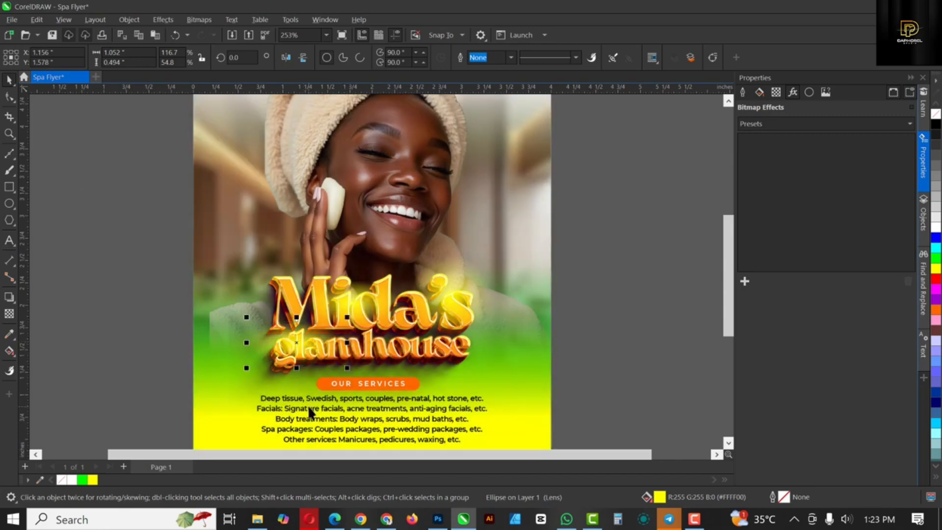
- Try to adjust the transparency value of the glow's fountain transparency
{"action": "left_click", "coordinate": [10, 316]}
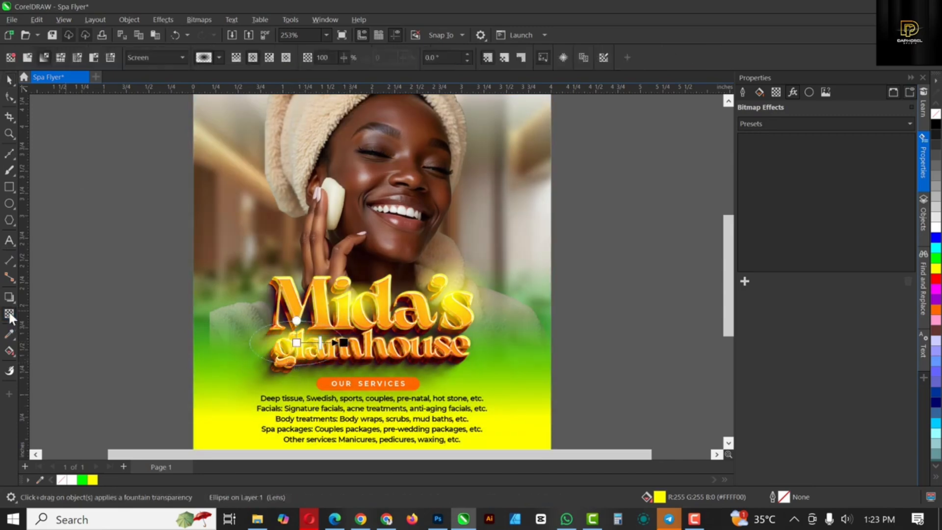
{"action": "left_click", "coordinate": [342, 59]}
{"action": "left_click_drag", "start_coordinate": [321, 58], "coordinate": [369, 58]}
{"action": "left_click", "coordinate": [10, 81]}
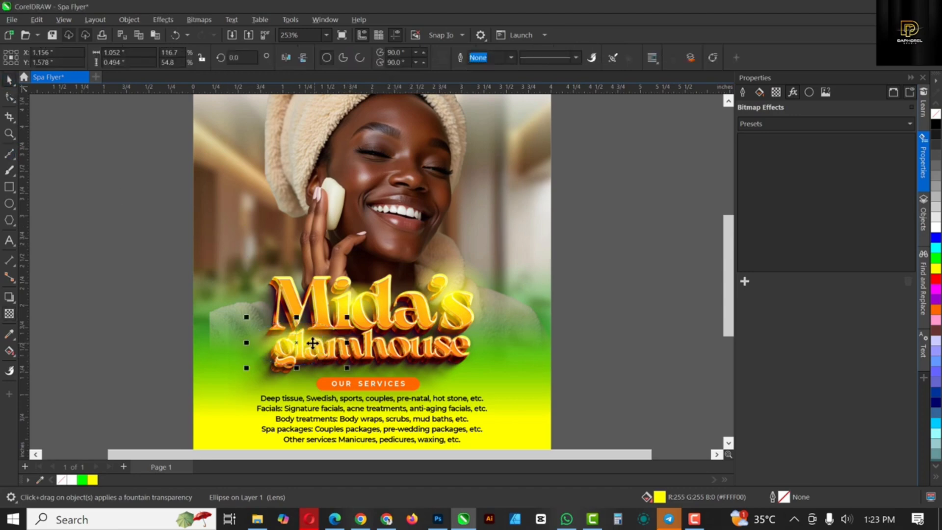
- Convert the glow over glamhouse to a 300 dpi RGB bitmap with anti-aliasing and a transparent background
{"action": "left_click", "coordinate": [196, 21]}
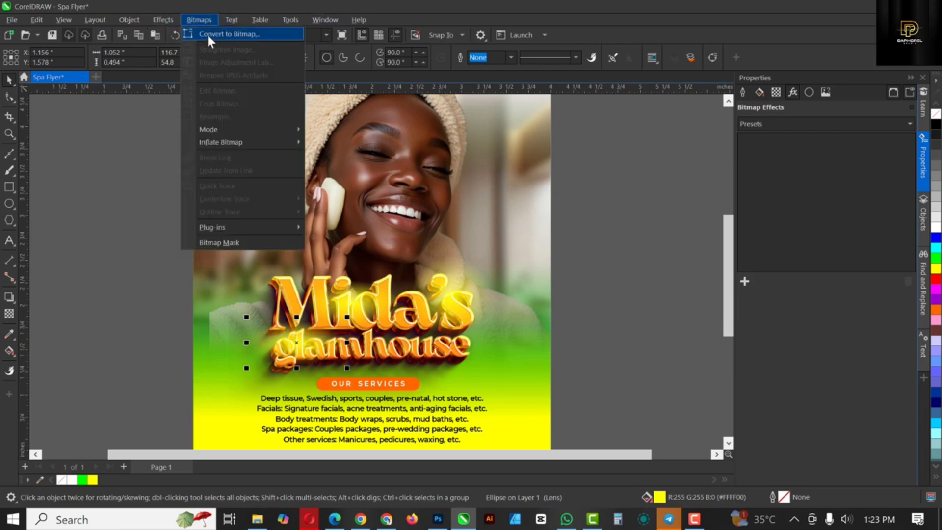
{"action": "left_click", "coordinate": [208, 33]}
{"action": "left_click", "coordinate": [484, 324]}
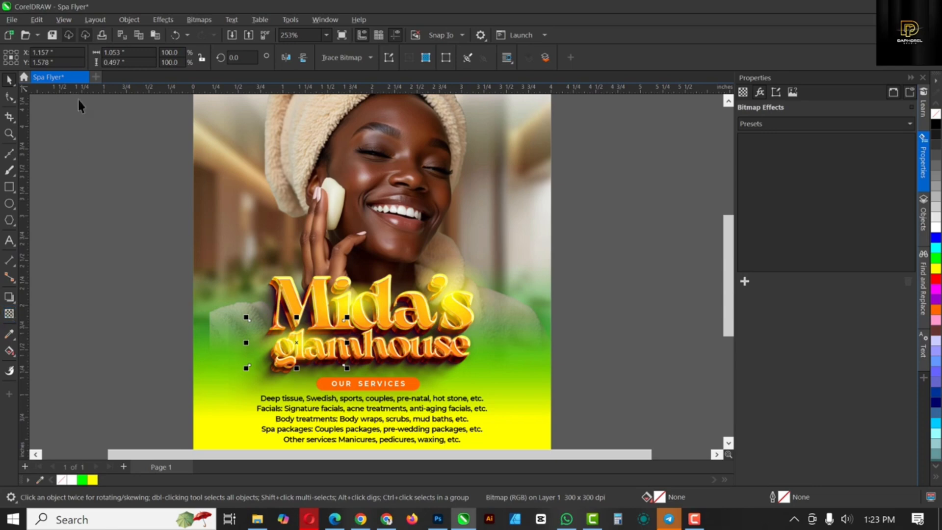
{"action": "left_click", "coordinate": [205, 19]}
{"action": "left_click", "coordinate": [216, 32]}
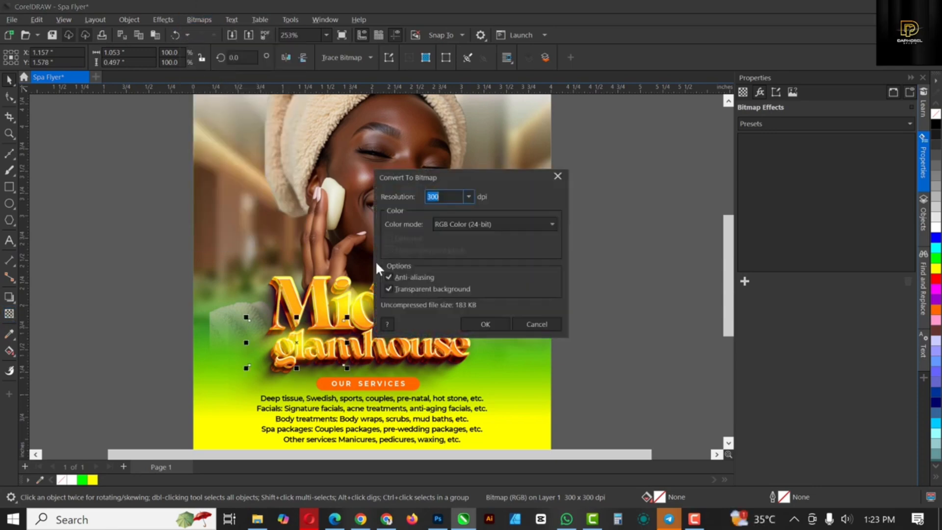
{"action": "left_click", "coordinate": [485, 325]}
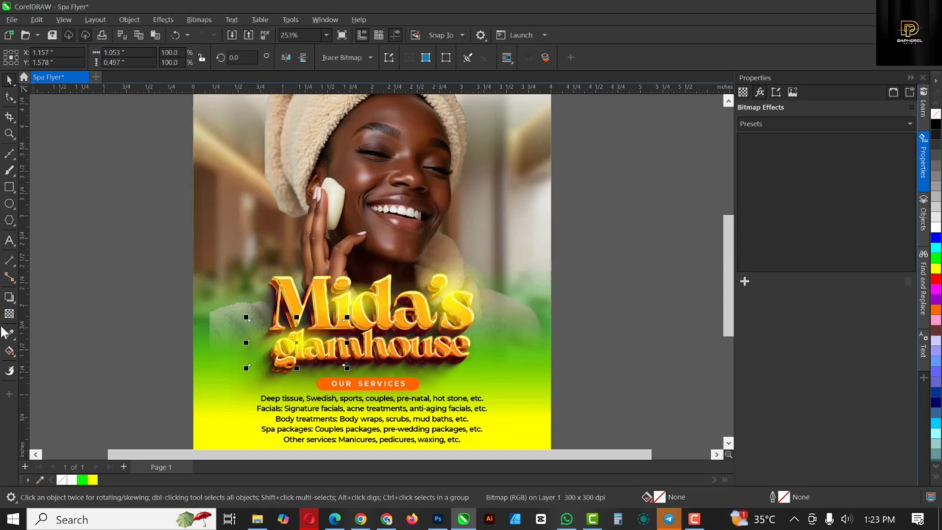
- Apply a uniform transparency of 50 with the Screen merge mode to the glow bitmap
{"action": "left_click", "coordinate": [9, 314]}
{"action": "left_click", "coordinate": [26, 60]}
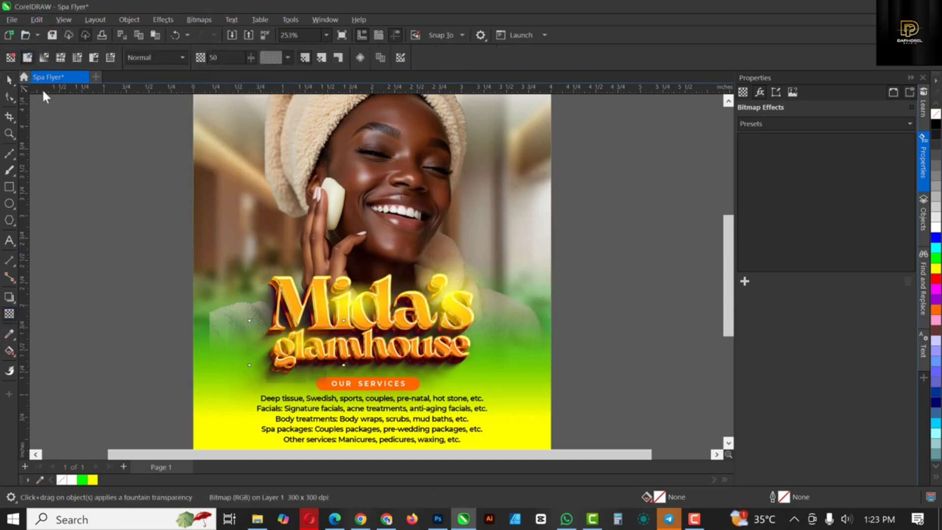
{"action": "left_click", "coordinate": [163, 56]}
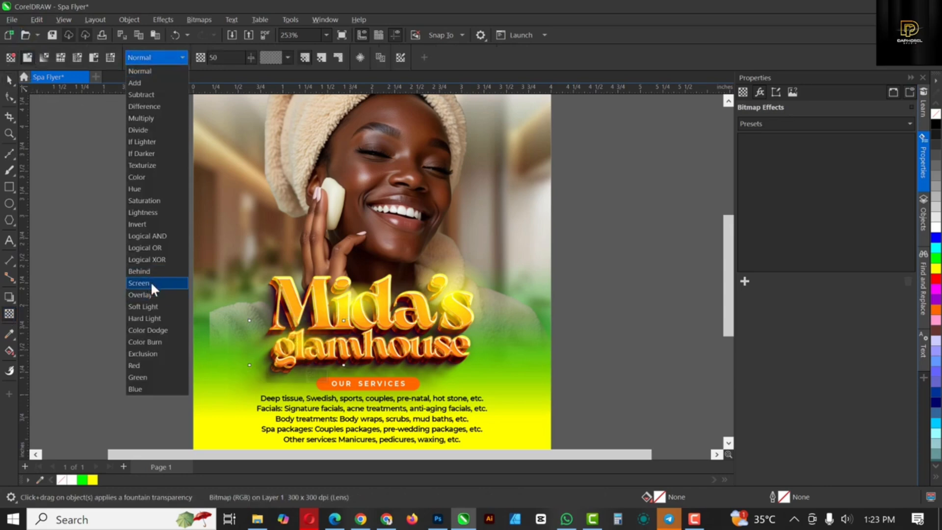
{"action": "left_click", "coordinate": [150, 283]}
{"action": "left_click", "coordinate": [9, 80]}
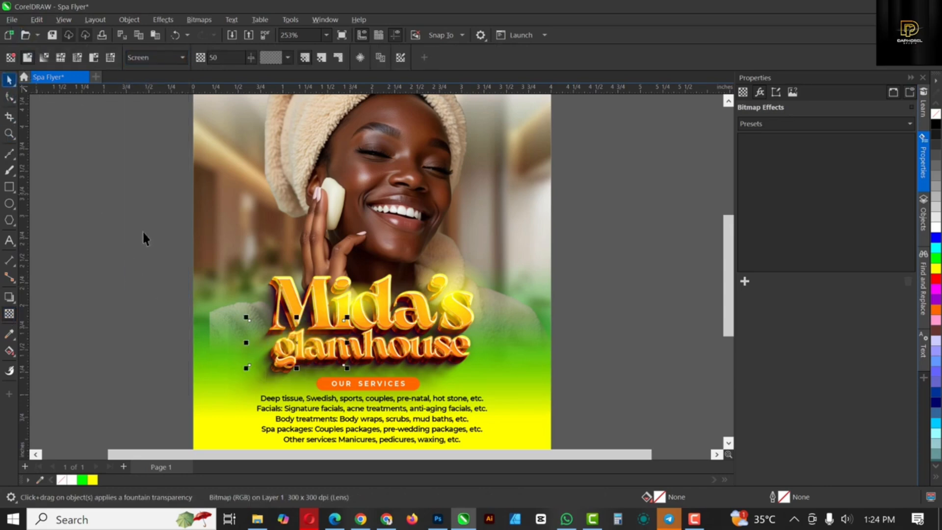
- Move the glow bitmap over the "house" letters of glamhouse and deselect it
{"action": "left_click", "coordinate": [309, 353]}
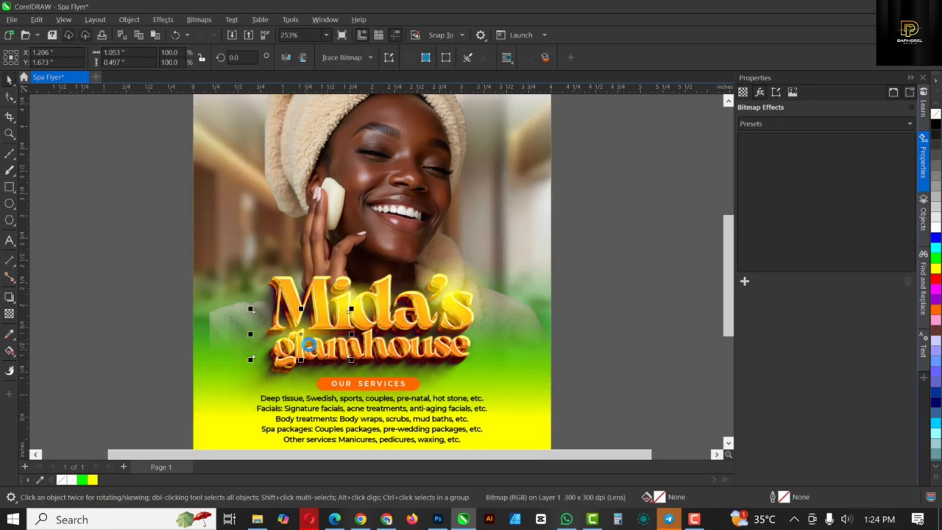
{"action": "left_click_drag", "start_coordinate": [311, 346], "coordinate": [408, 368]}
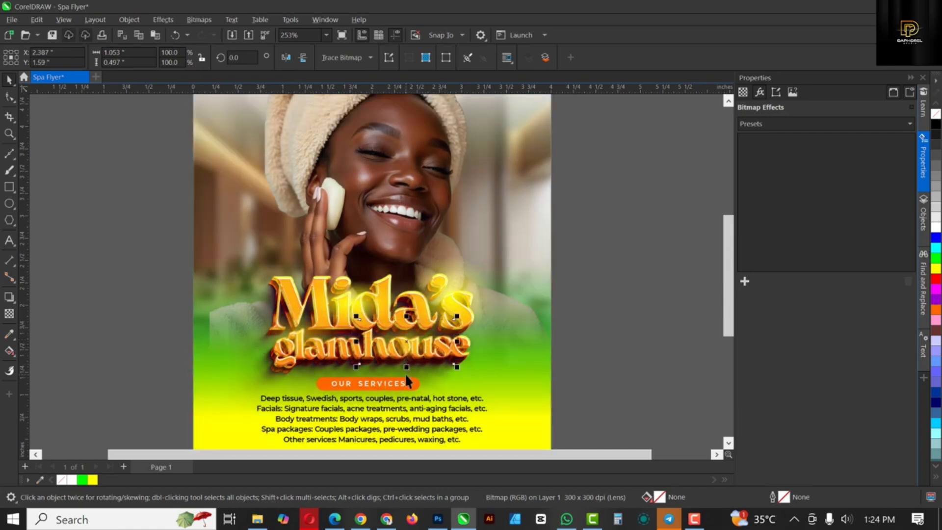
{"action": "left_click", "coordinate": [601, 306]}
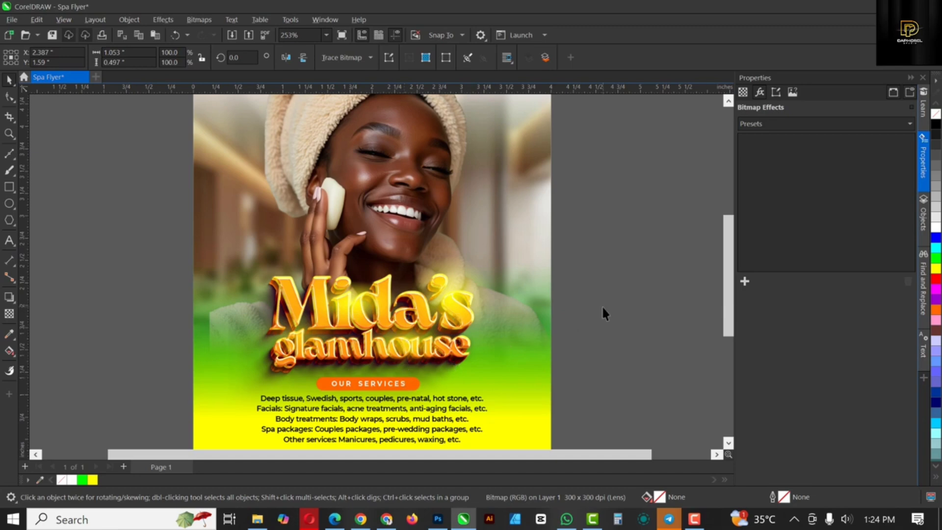
{"action": "scroll", "coordinate": [381, 284], "scroll_direction": "down", "scroll_amount": 2}
{"action": "left_click", "coordinate": [386, 317]}
{"action": "scroll", "coordinate": [386, 316], "scroll_direction": "down", "scroll_amount": 2}
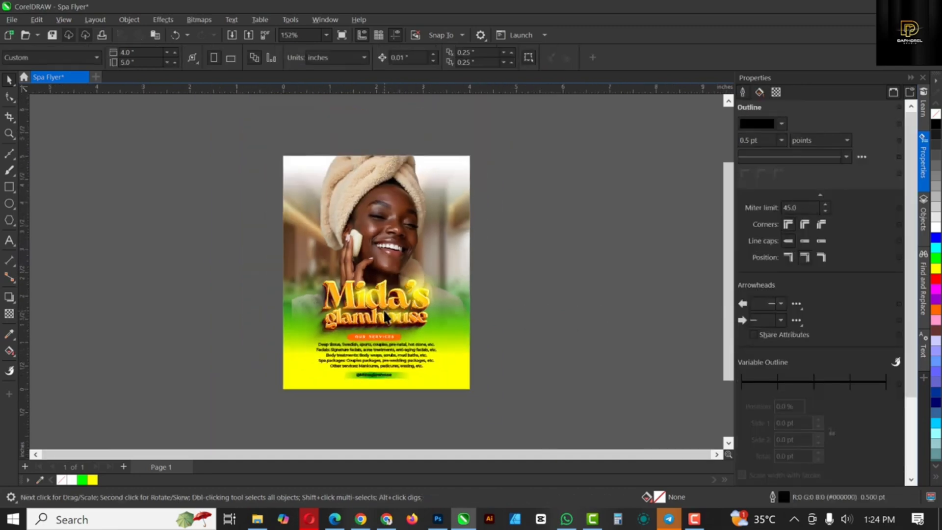
{"action": "scroll", "coordinate": [386, 317], "scroll_direction": "up", "scroll_amount": 2}
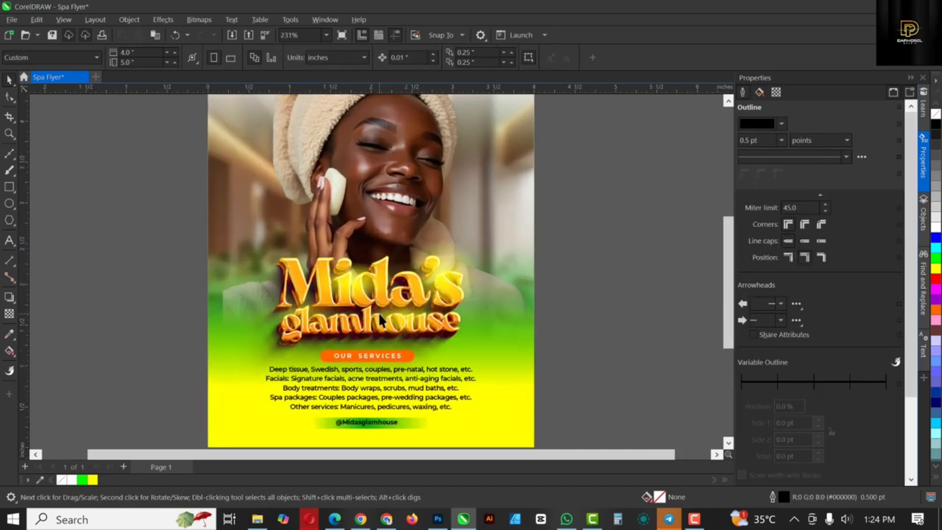
- Shift the glow bitmap slightly up and left over the middle of the glamhouse lettering and deselect it
{"action": "left_click", "coordinate": [384, 315]}
{"action": "left_click_drag", "start_coordinate": [394, 319], "coordinate": [379, 312]}
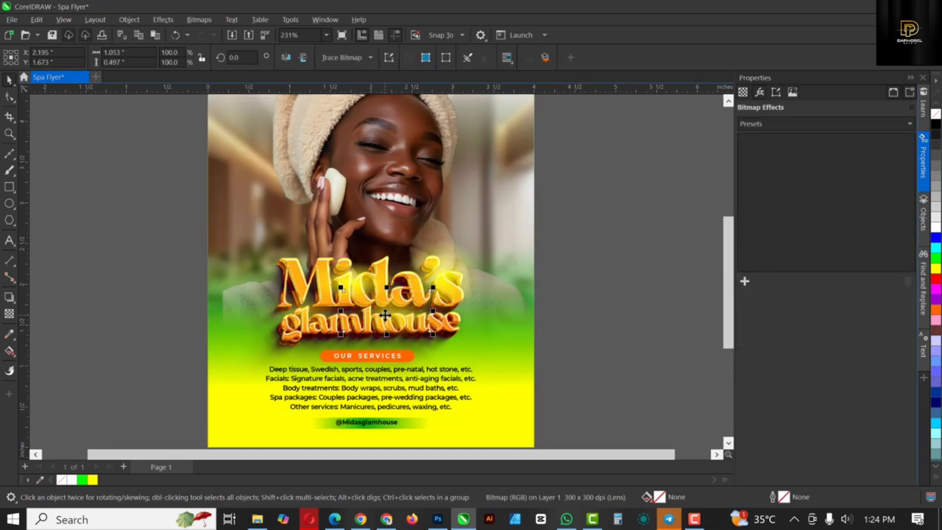
{"action": "scroll", "coordinate": [385, 315], "scroll_direction": "down", "scroll_amount": 2}
{"action": "left_click", "coordinate": [559, 274]}
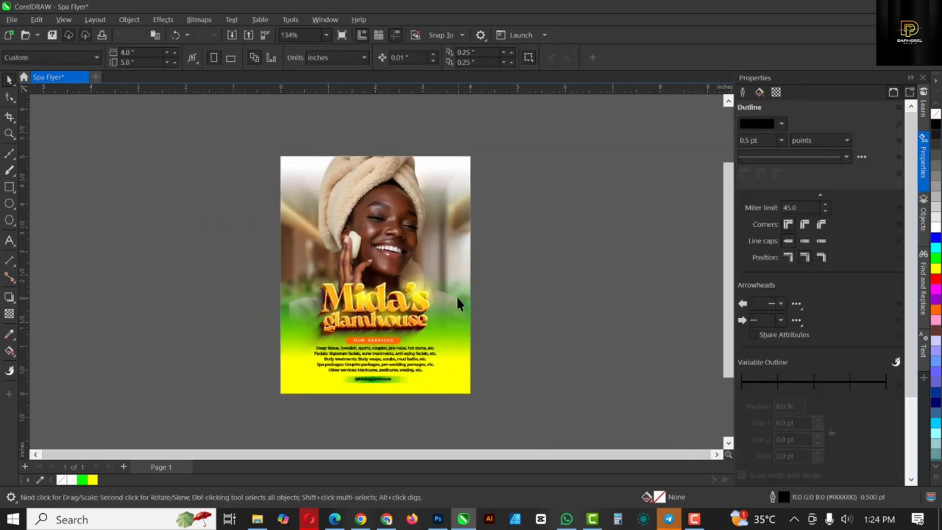
- Nudge the round yellow glow slightly down and left over the final "s" of Mida's and deselect everything
{"action": "scroll", "coordinate": [425, 296], "scroll_direction": "up", "scroll_amount": 4}
{"action": "left_click", "coordinate": [424, 286]}
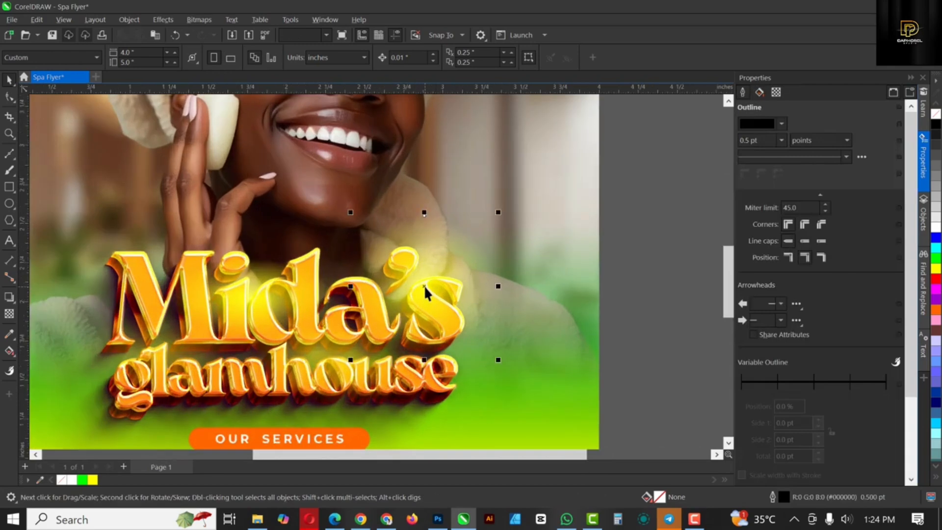
{"action": "mouse_move", "coordinate": [424, 285]}
{"action": "left_mouse_down"}
{"action": "mouse_move", "coordinate": [417, 302]}
{"action": "mouse_move", "coordinate": [416, 292]}
{"action": "left_mouse_up"}
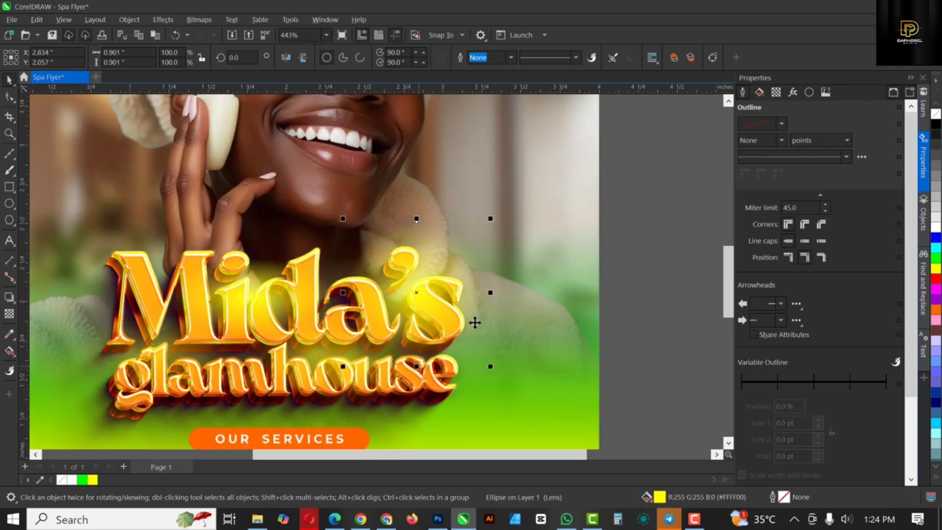
{"action": "left_click", "coordinate": [253, 297]}
{"action": "key", "text": "shift+F4"}
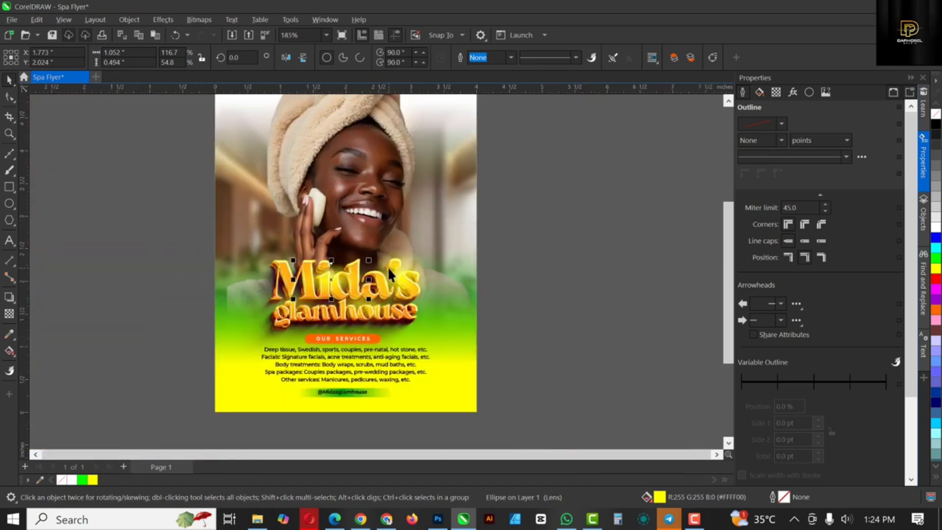
{"action": "left_click", "coordinate": [570, 270]}
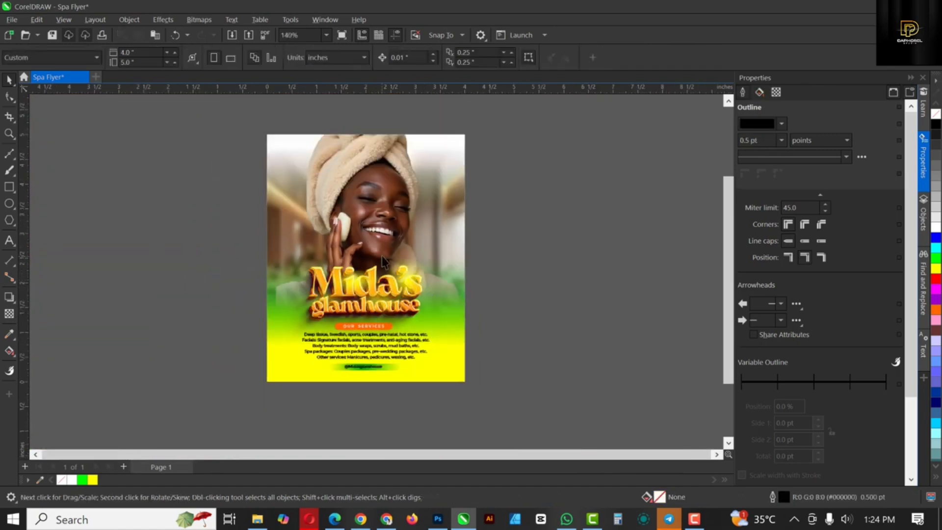
- Stretch the yellow rectangle at the flyer's base upward to a height of 1.921 inches
{"action": "scroll", "coordinate": [383, 259], "scroll_direction": "up", "scroll_amount": 1}
{"action": "scroll", "coordinate": [385, 260], "scroll_direction": "up", "scroll_amount": 1}
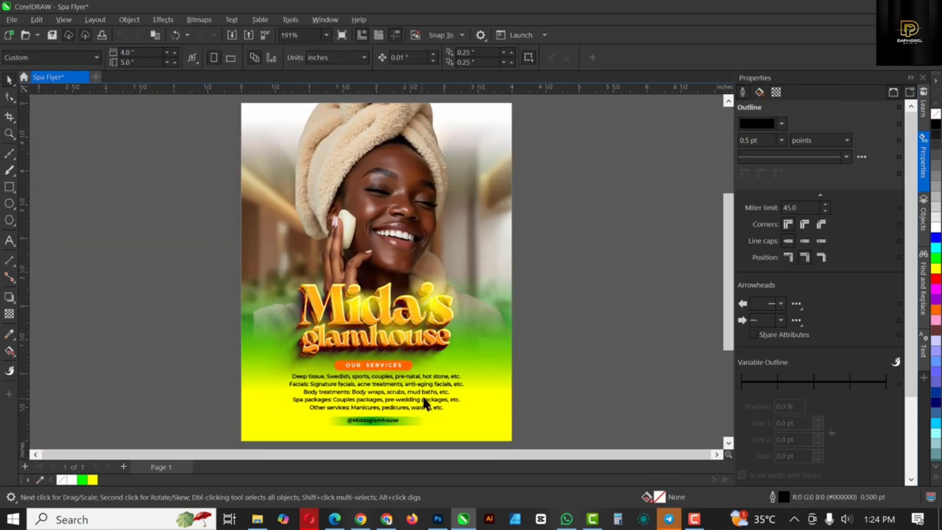
{"action": "left_click", "coordinate": [483, 349]}
{"action": "left_click", "coordinate": [493, 390]}
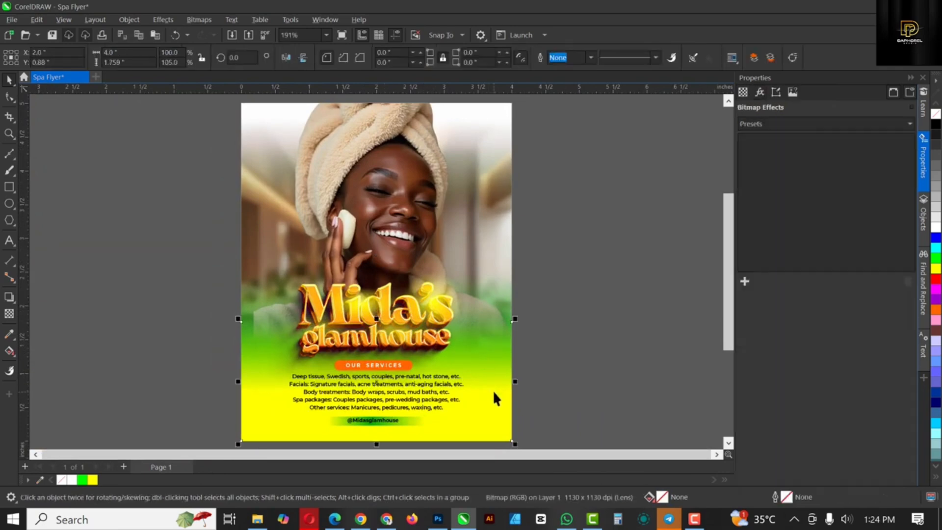
{"action": "left_click_drag", "start_coordinate": [376, 319], "coordinate": [376, 308]}
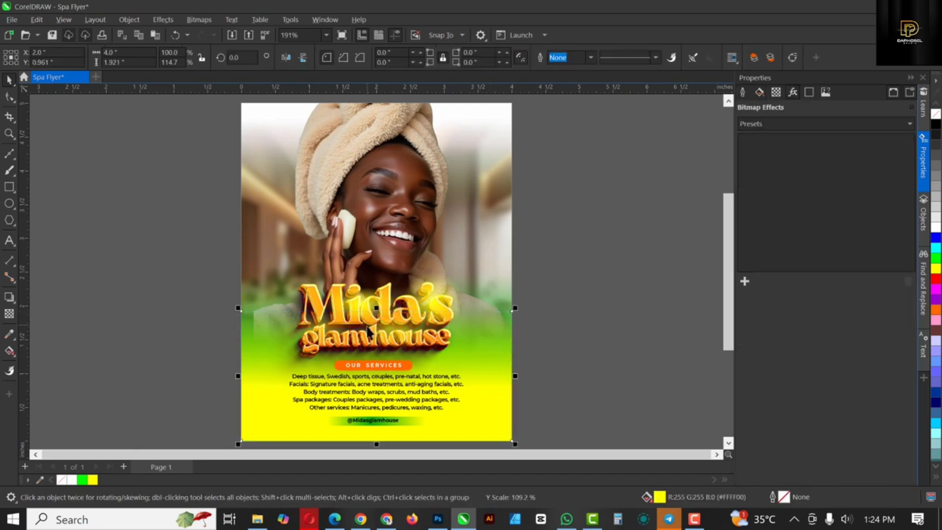
- Add Gaussian noise with level 71, density 50 and Intensity color mode to the yellow rectangle and deselect it
{"action": "left_click", "coordinate": [168, 19]}
{"action": "mouse_move", "coordinate": [199, 17]}
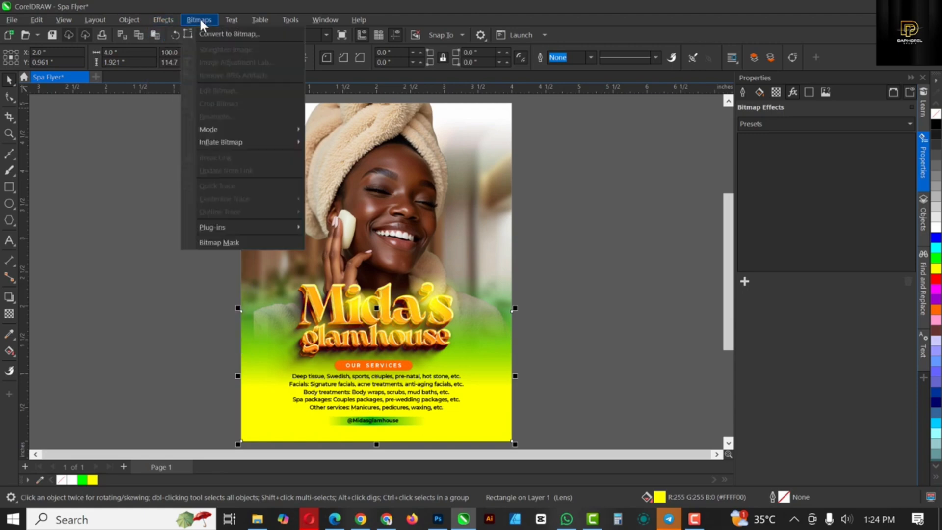
{"action": "mouse_move", "coordinate": [164, 20]}
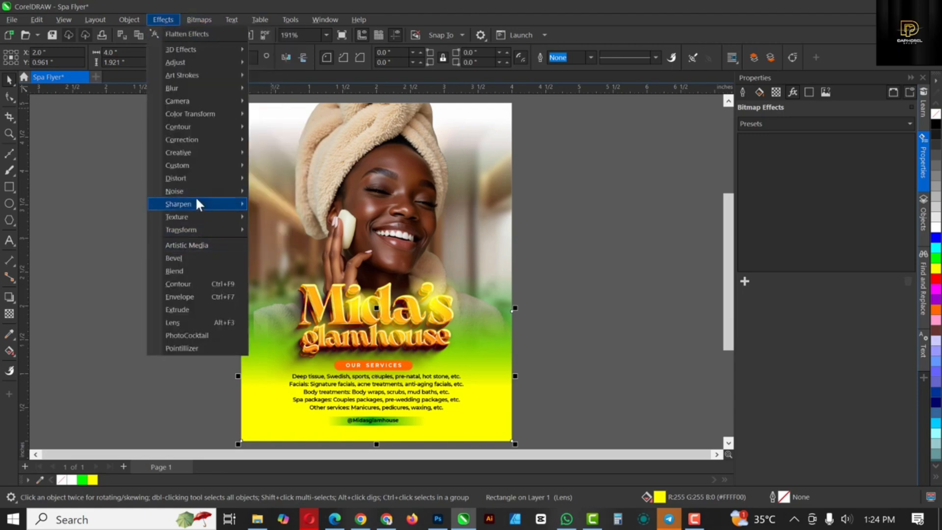
{"action": "mouse_move", "coordinate": [204, 191]}
{"action": "left_click", "coordinate": [302, 207]}
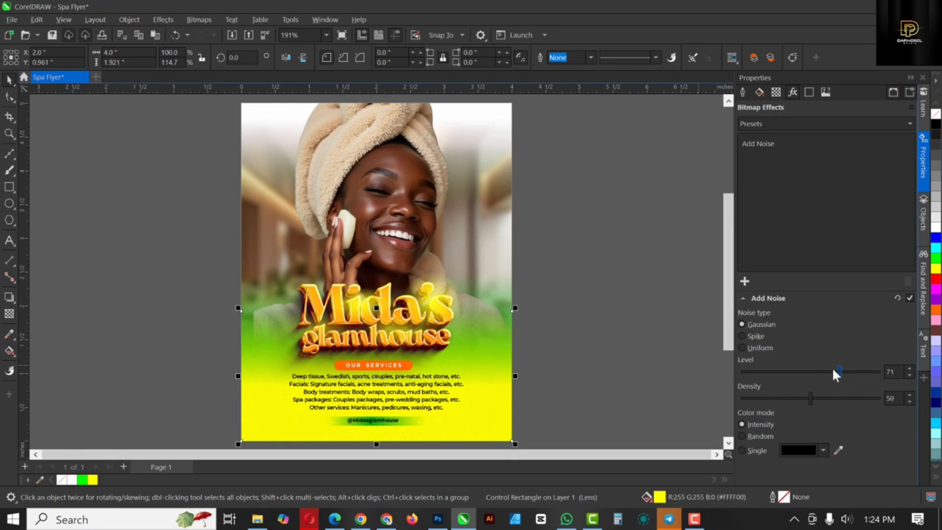
{"action": "left_click", "coordinate": [565, 260]}
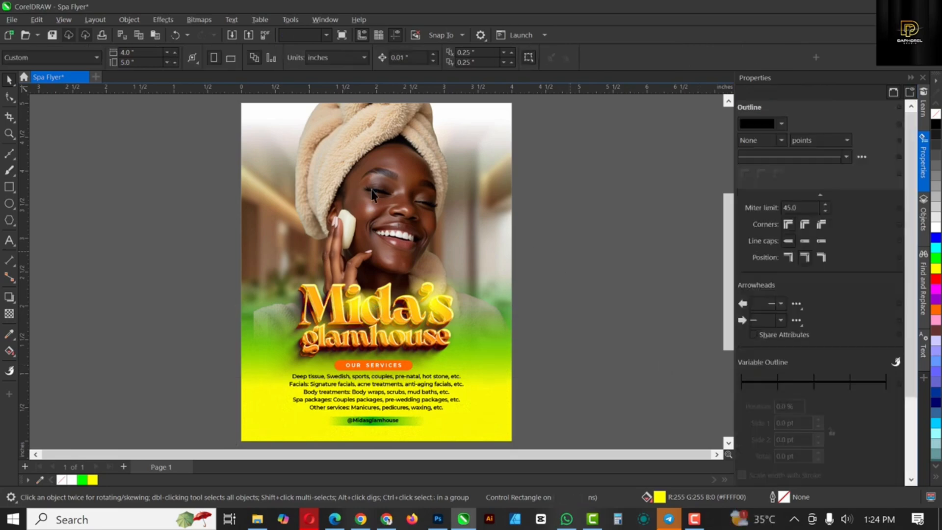
{"action": "mouse_move", "coordinate": [372, 193]}
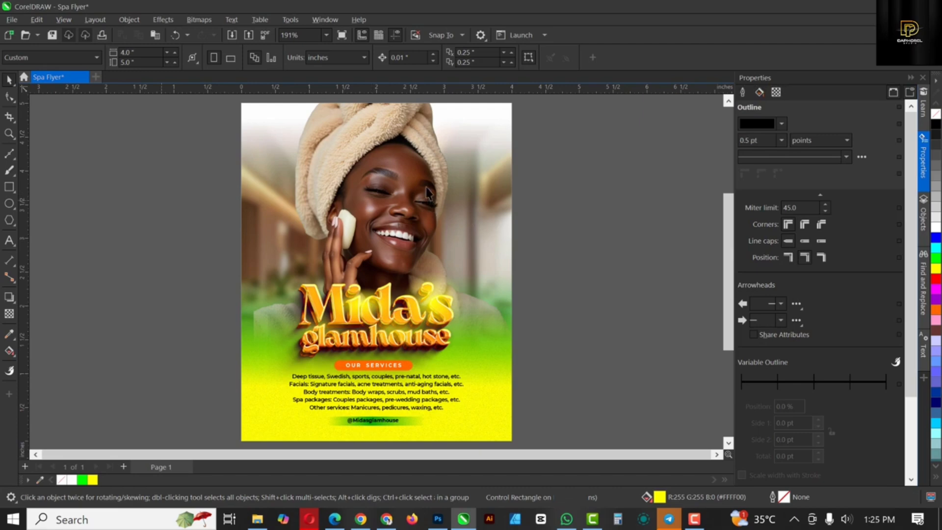
{"action": "left_click", "coordinate": [138, 166]}
- Apply Auto Adjust to the woman's photo inside the background PowerClip and finish editing its contents
{"action": "scroll", "coordinate": [462, 202], "scroll_direction": "down", "scroll_amount": 1}
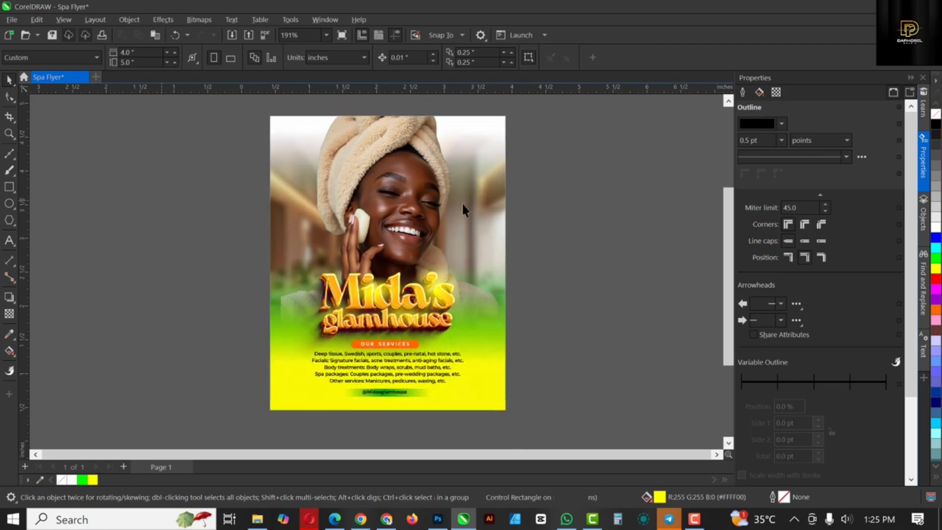
{"action": "left_click", "coordinate": [375, 177]}
{"action": "left_click", "coordinate": [377, 172]}
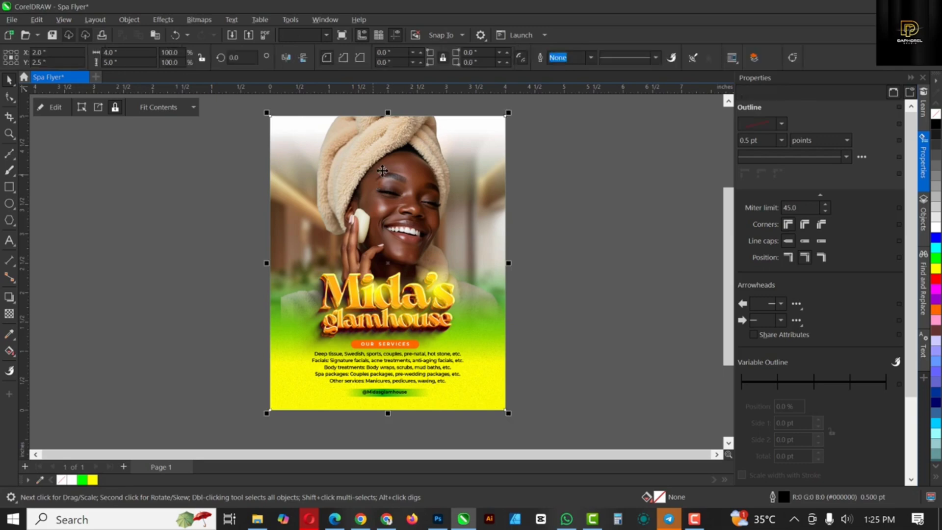
{"action": "left_click", "coordinate": [379, 169]}
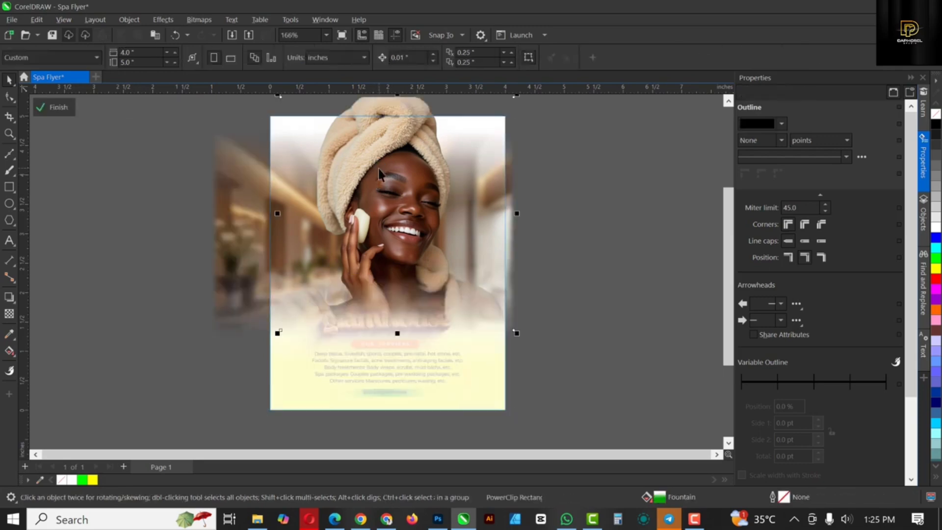
{"action": "left_click", "coordinate": [157, 20]}
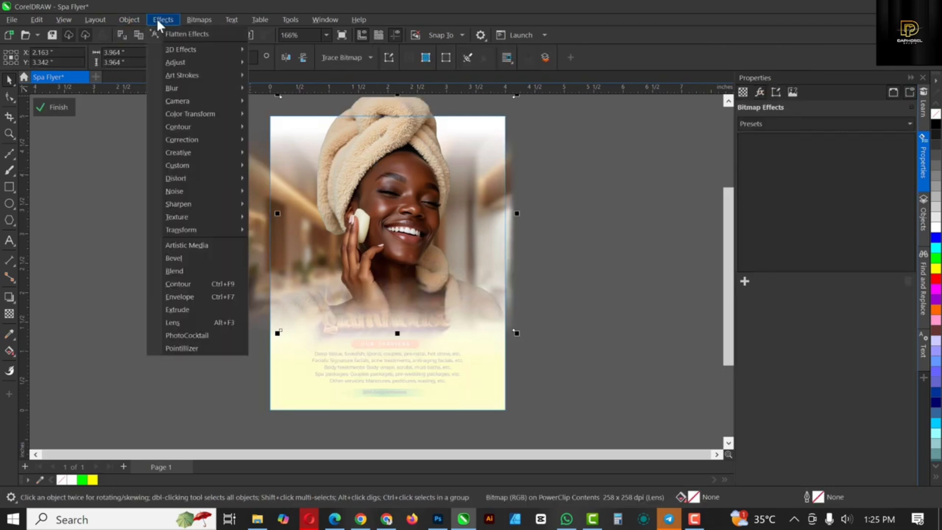
{"action": "mouse_move", "coordinate": [132, 19]}
{"action": "mouse_move", "coordinate": [187, 63]}
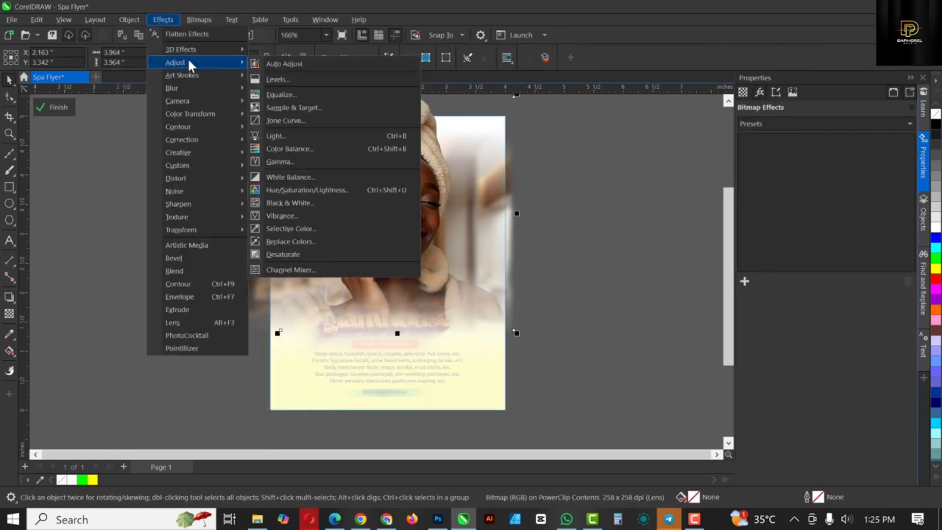
{"action": "left_click", "coordinate": [301, 62]}
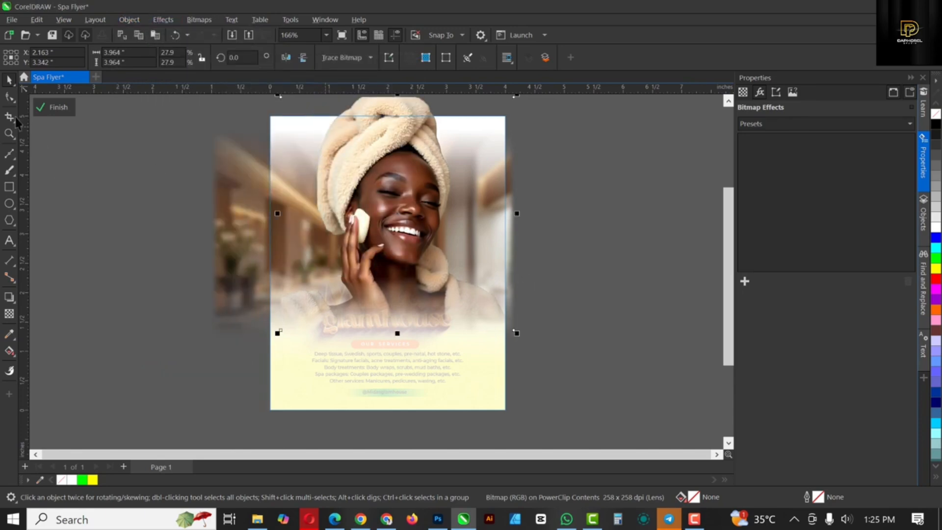
{"action": "left_click", "coordinate": [48, 108]}
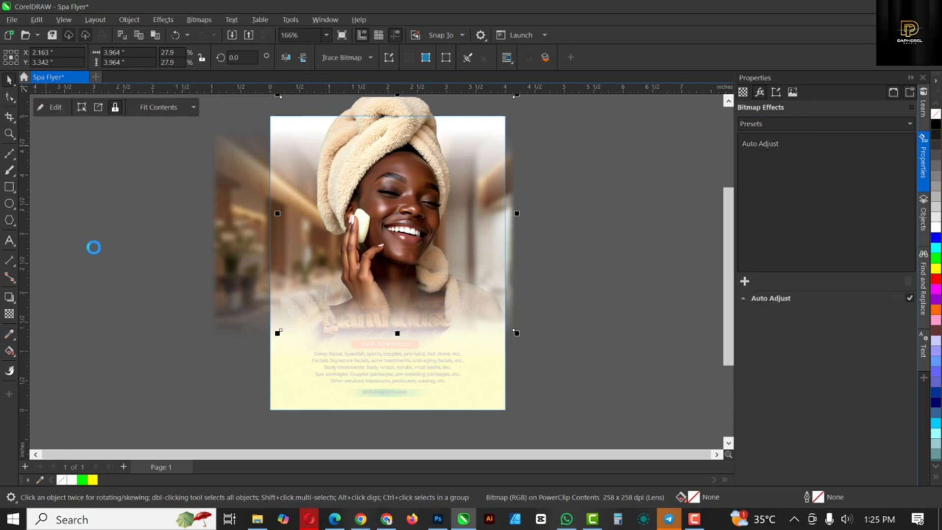
{"action": "left_click", "coordinate": [599, 273]}
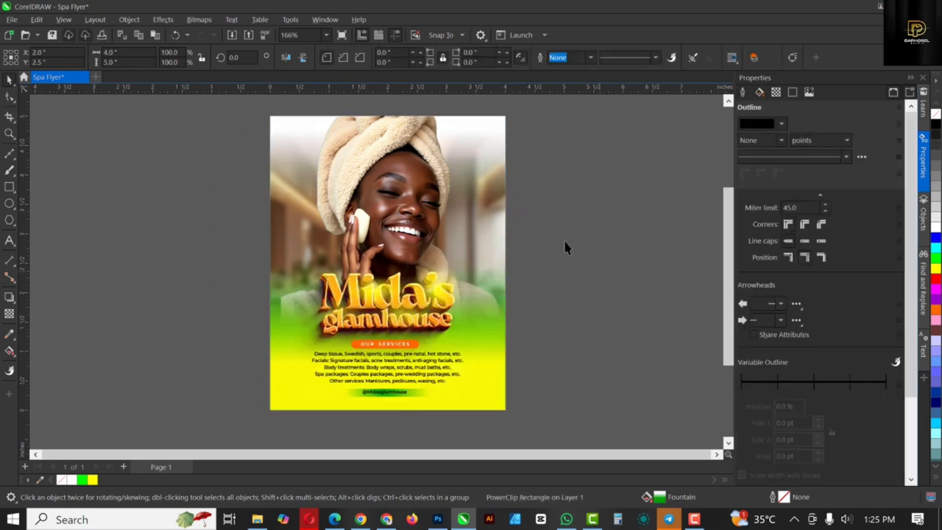